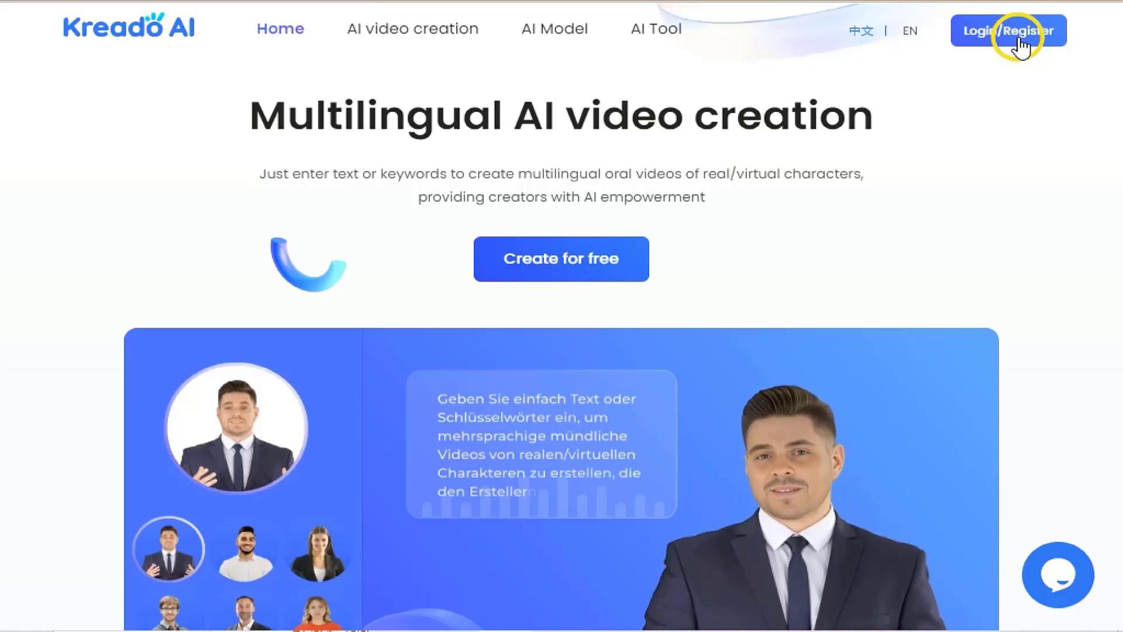
- Register a new Kreado AI account by filling in the nickname, e-mail and password and submitting the form
left_click(1019, 47)
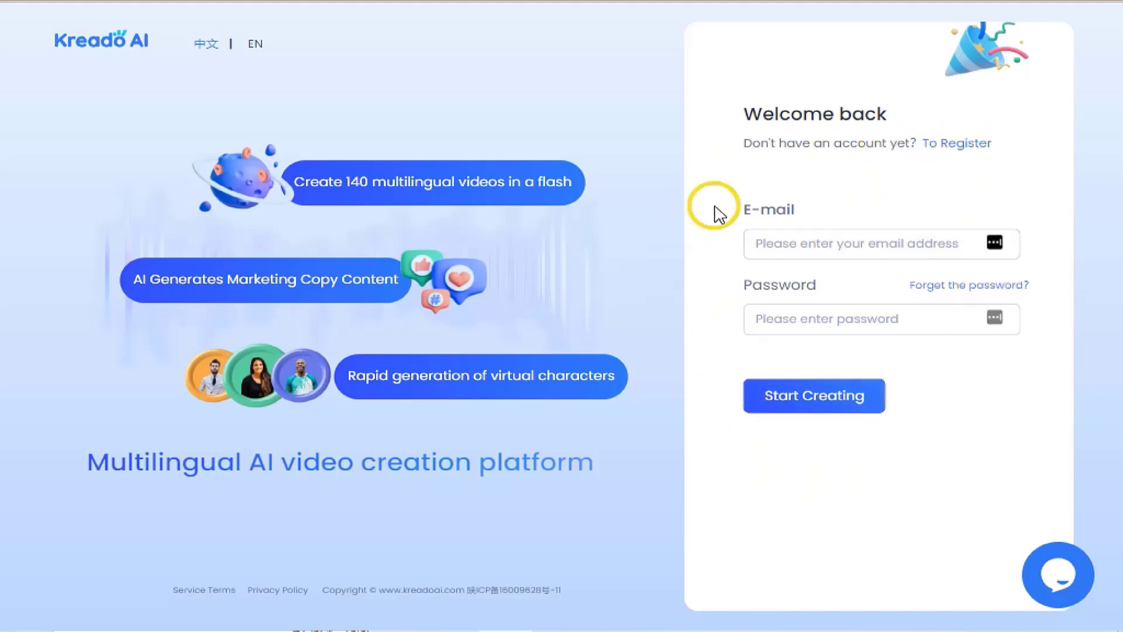
left_click(952, 146)
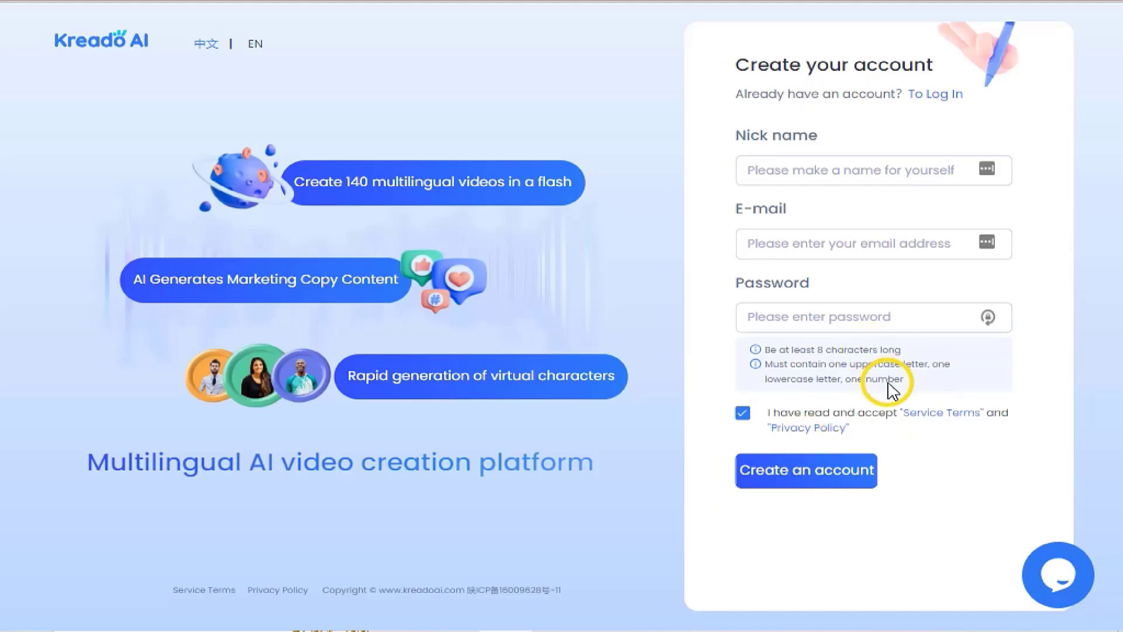
left_click(815, 170)
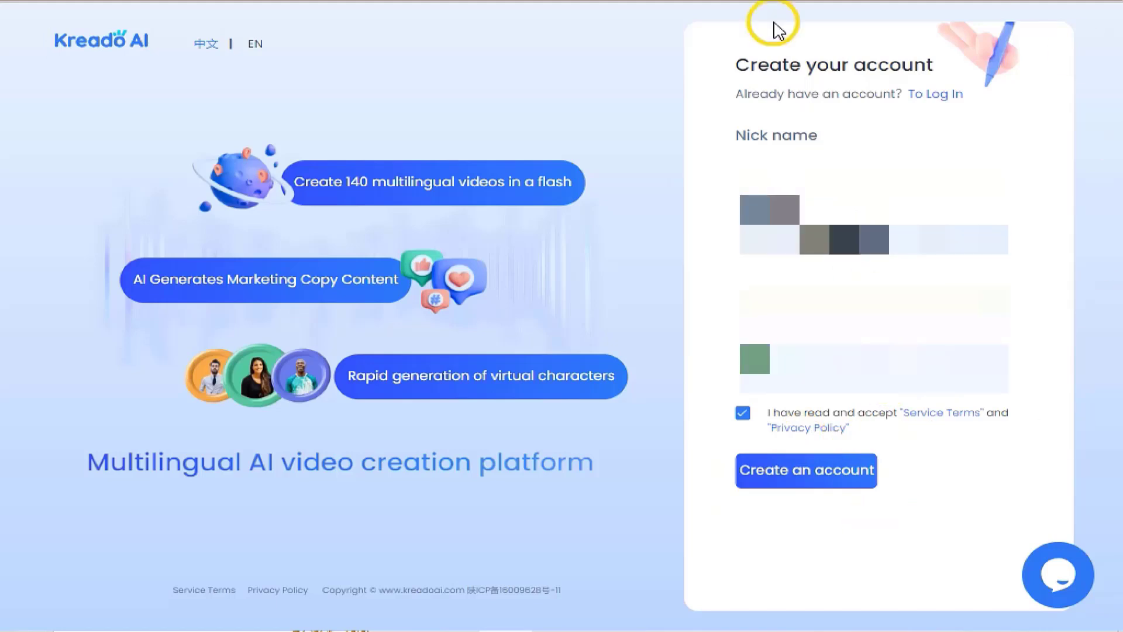
left_click(788, 487)
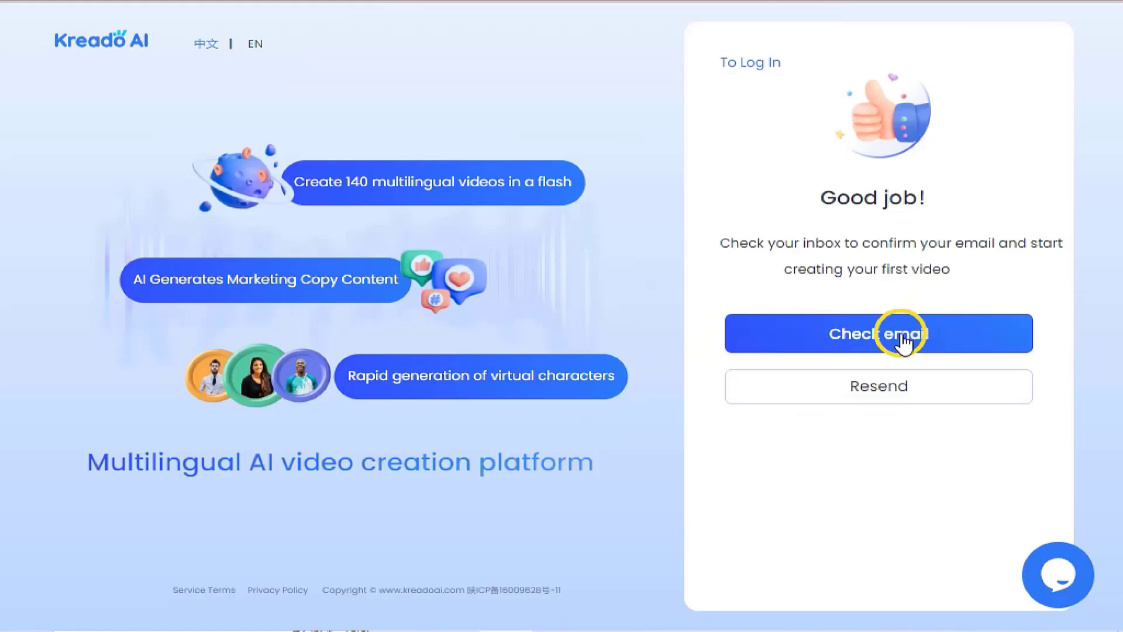
- Switch to Gmail and verify the account's e-mail from KreadoAI's message "Please verify your email address"
left_click(904, 343)
left_click(347, 69)
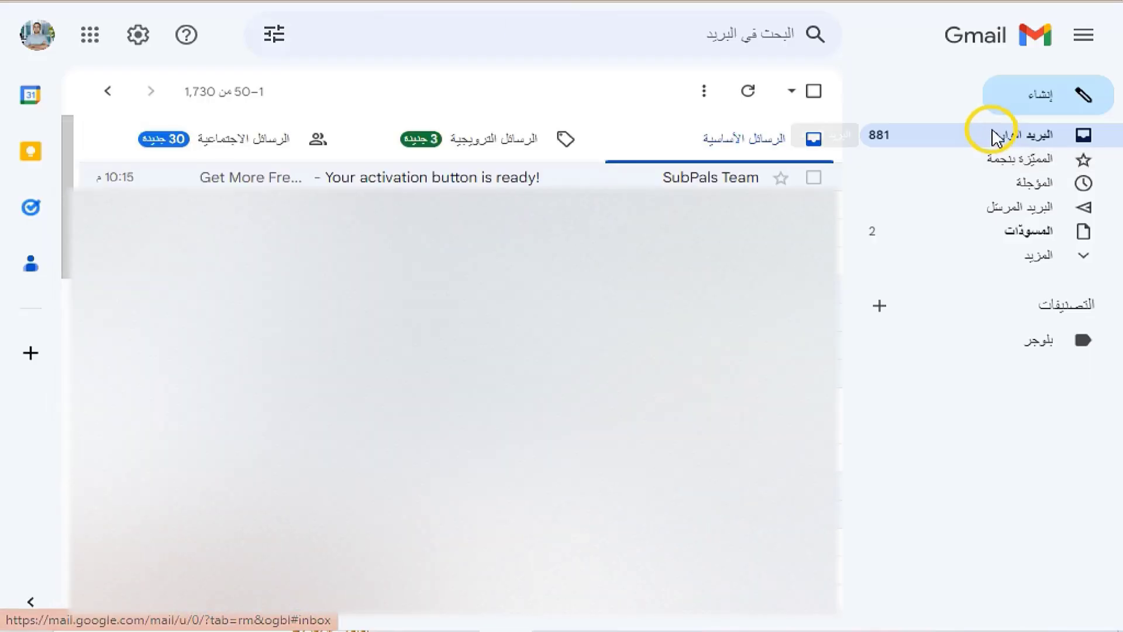
left_click(996, 136)
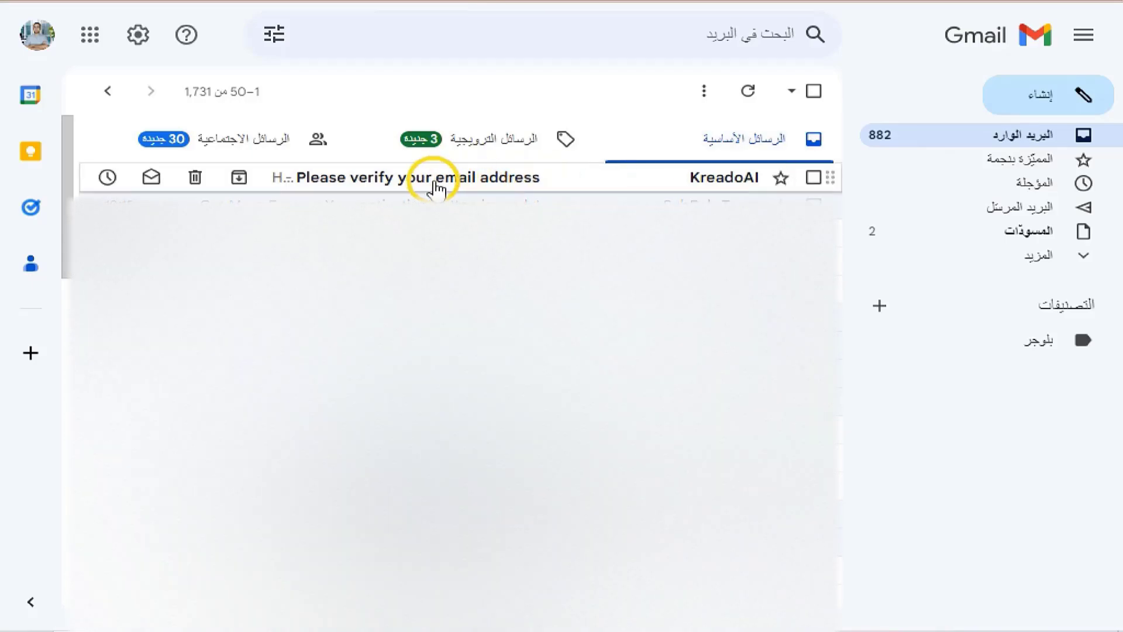
left_click(437, 186)
mouse_move(476, 611)
left_mouse_down()
mouse_move(439, 610)
mouse_move(469, 610)
left_mouse_up()
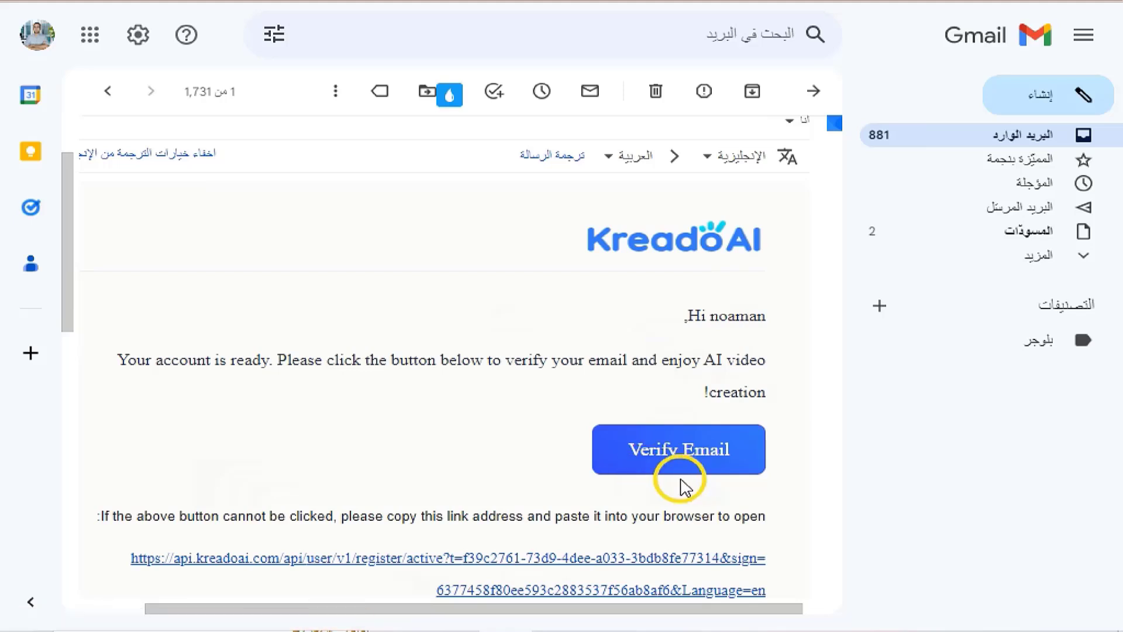
left_click(658, 454)
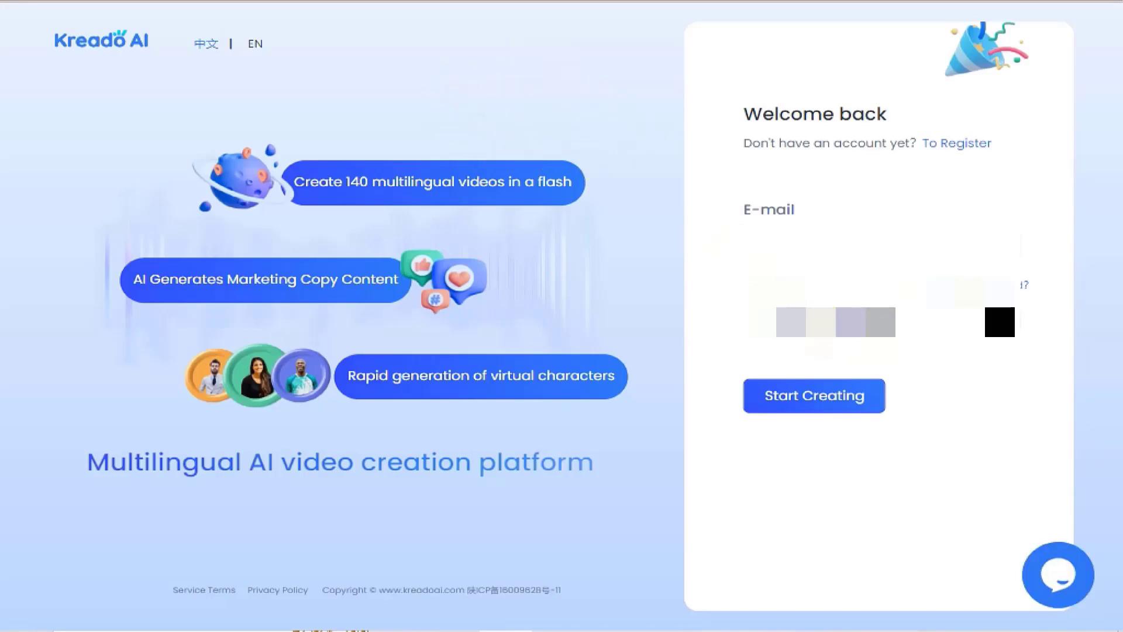
- Log in with the saved account e-mail and password, and dismiss the browser's offer to save the password
left_click(1000, 321)
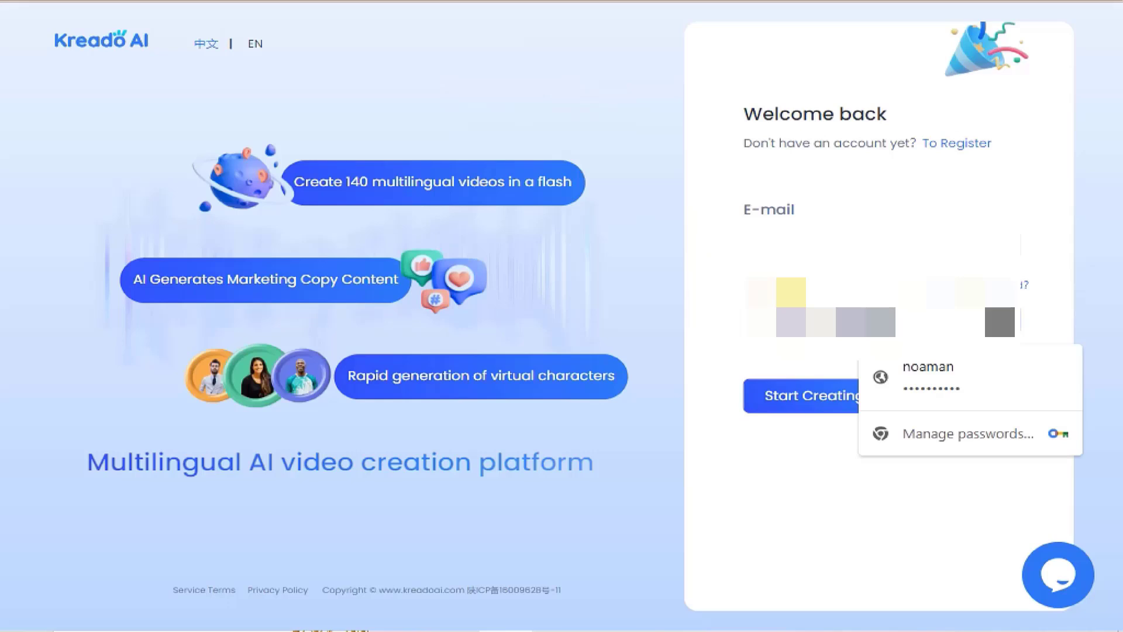
left_click(936, 375)
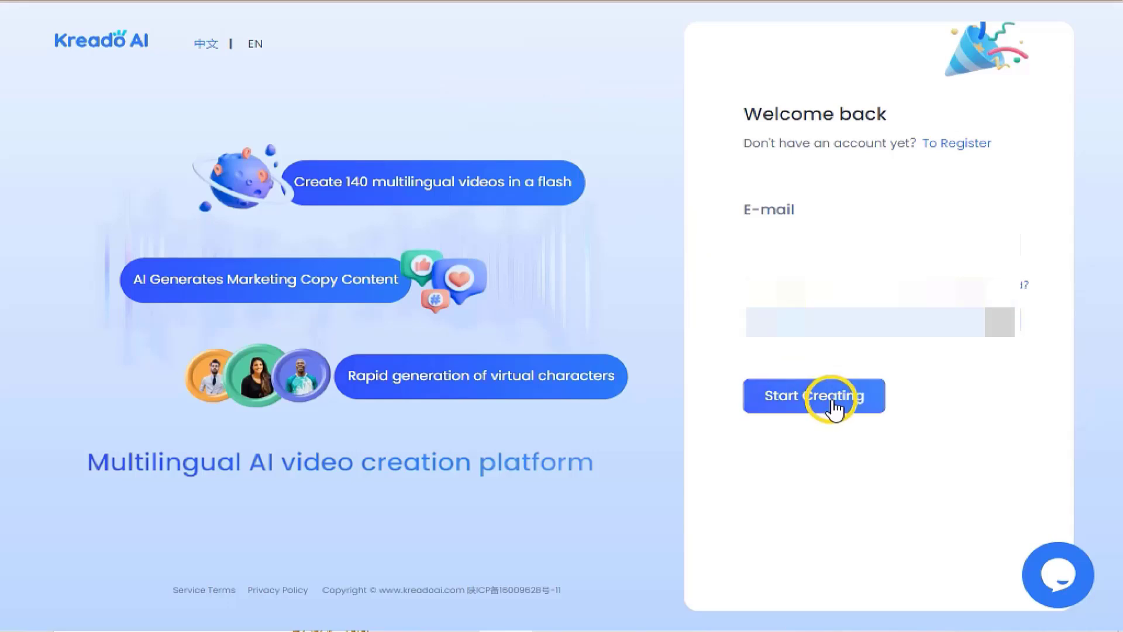
left_click(834, 404)
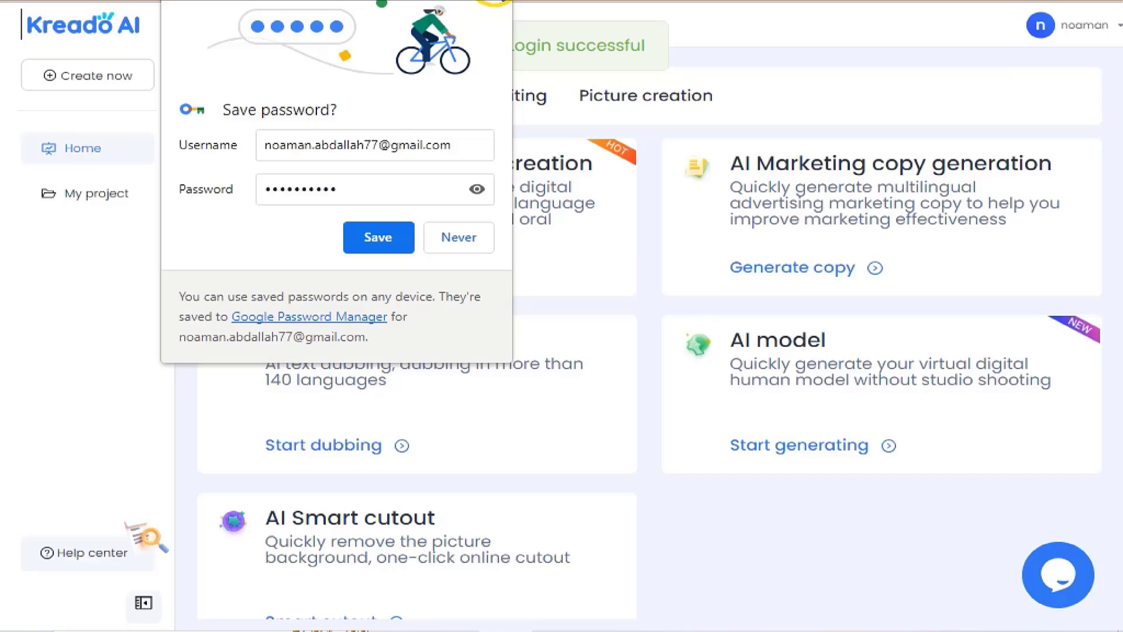
left_click(623, 203)
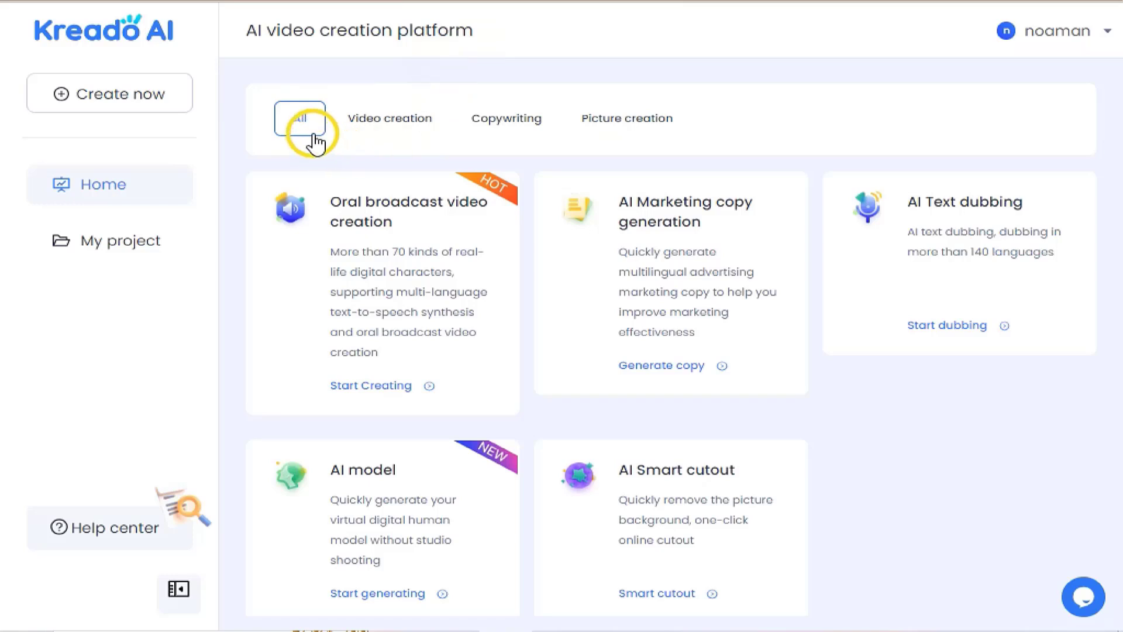
- Look through the Video creation, Copywriting and Picture creation tool categories
left_click(369, 130)
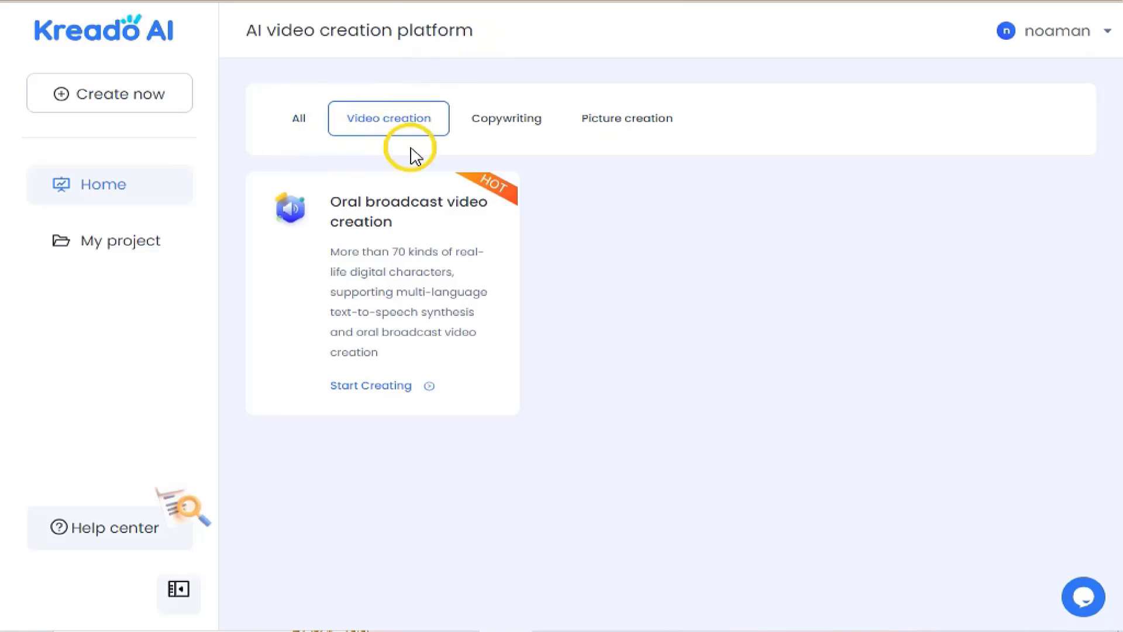
left_click(526, 133)
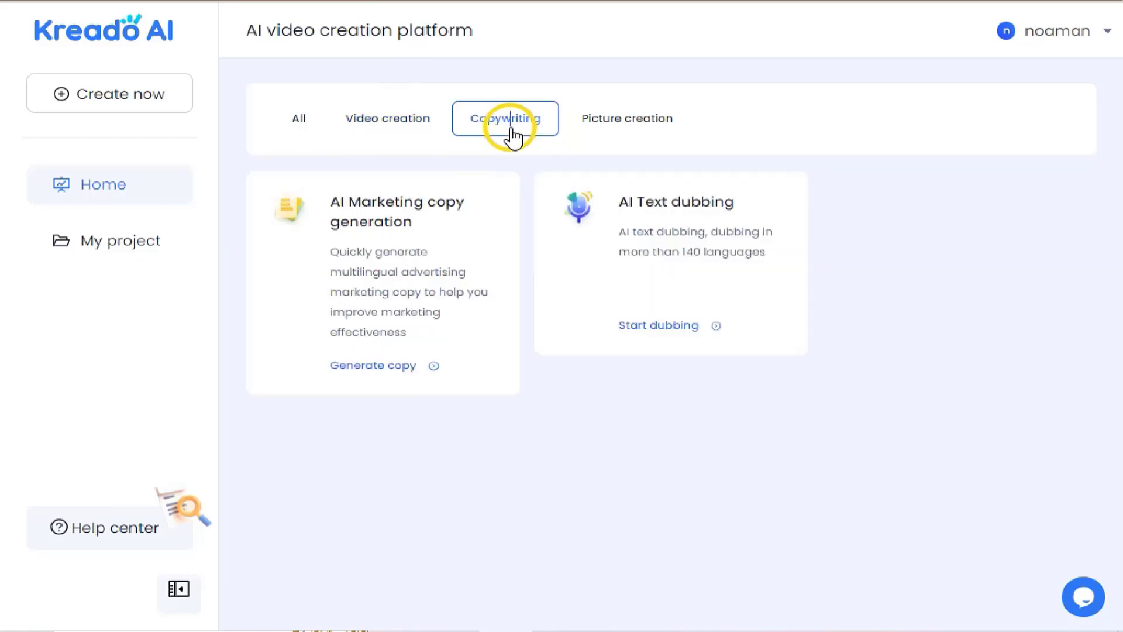
left_click(598, 132)
- Translate the dashboard into Arabic to review its tool categories, and return it to English
right_click(498, 59)
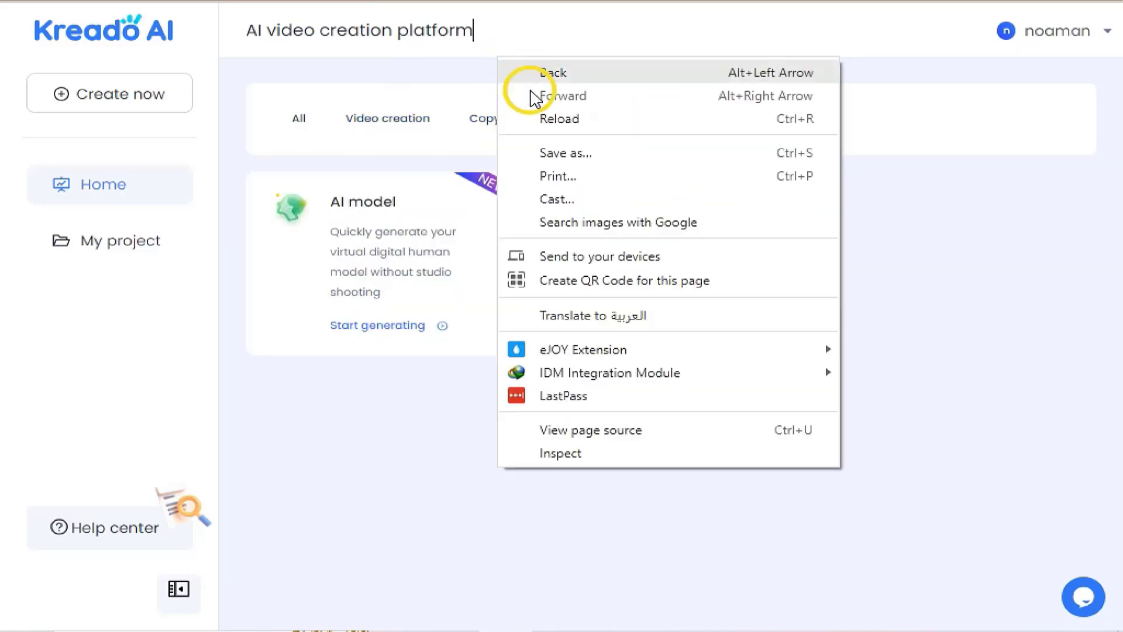
left_click(590, 325)
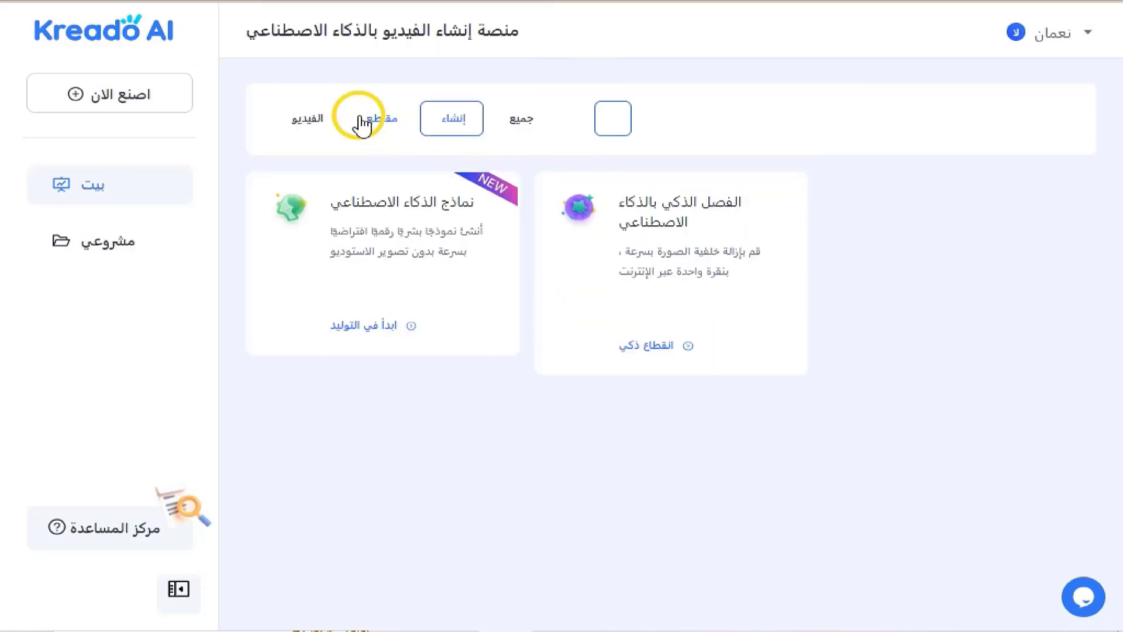
left_click(358, 119)
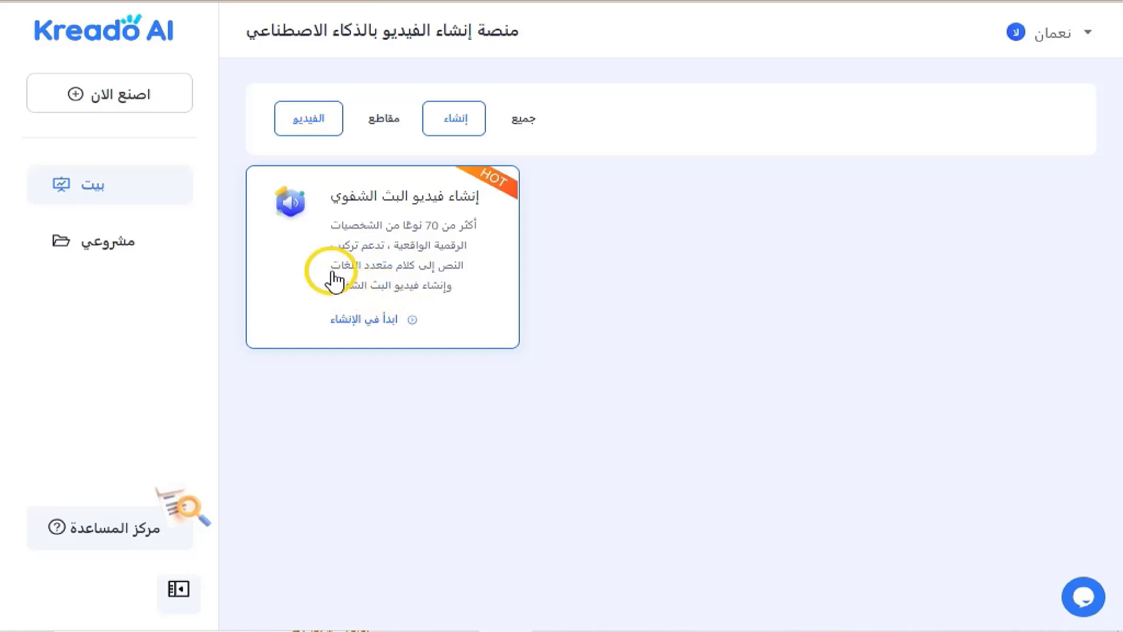
left_click(518, 122)
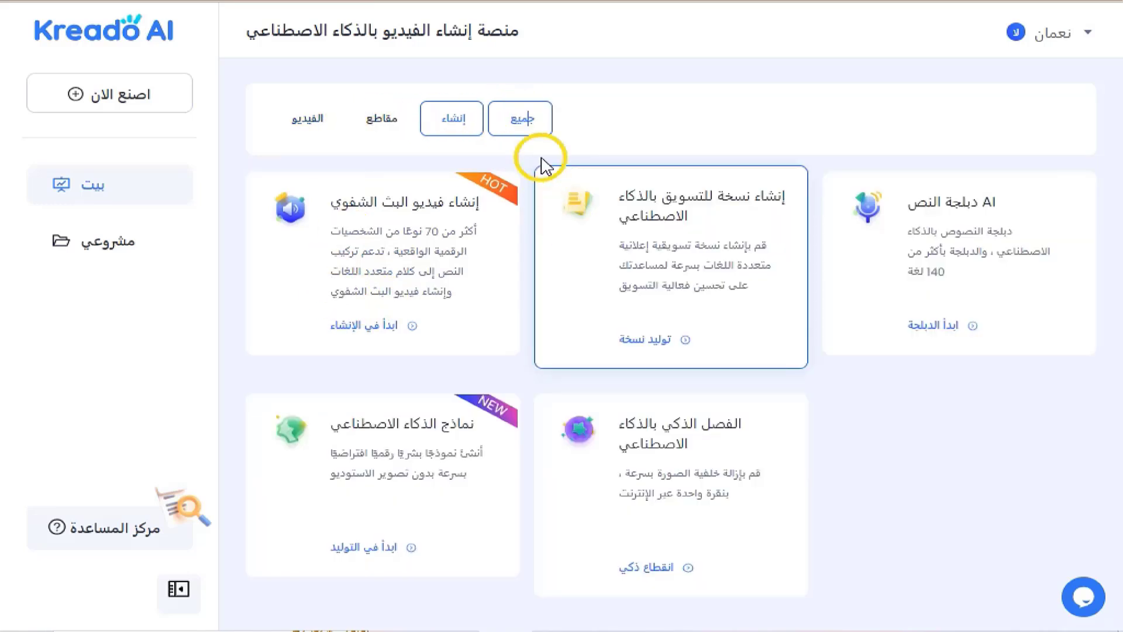
left_click(316, 121)
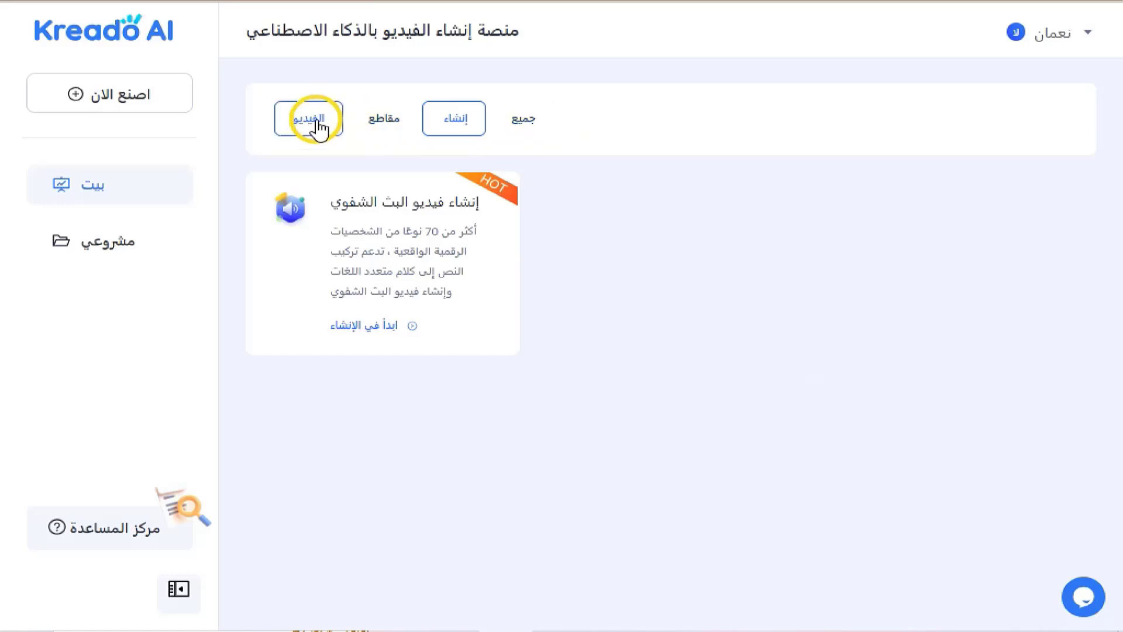
left_click(535, 123)
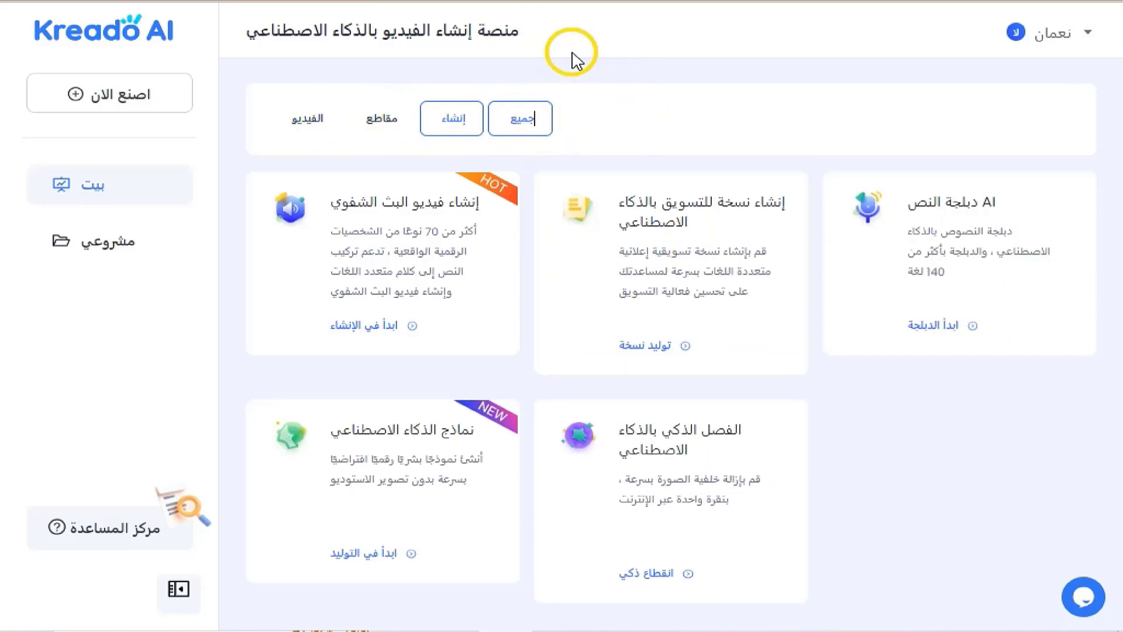
left_click(246, 4)
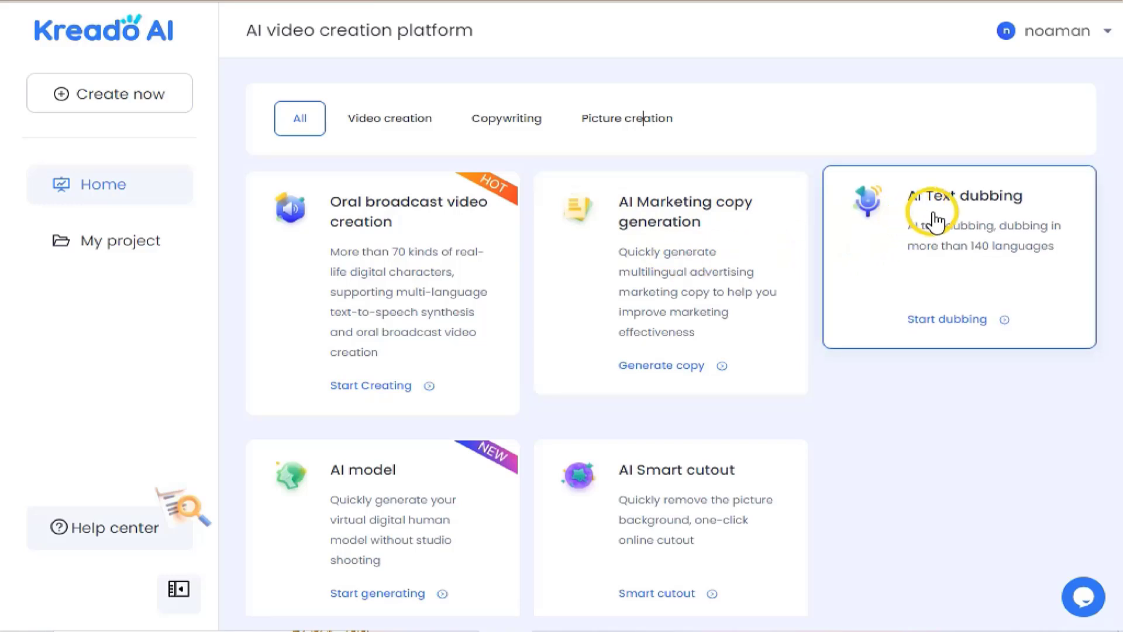
- Review all the available creation tools on the dashboard and in the Create now dialog, and close the dialog
scroll(482, 358, "down", 1)
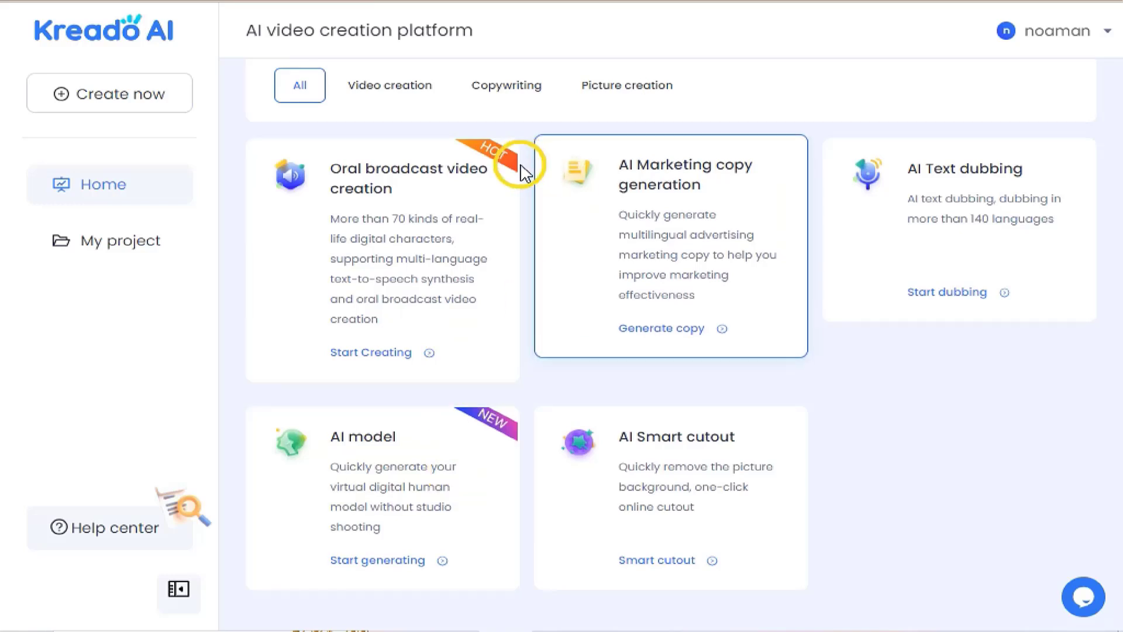
scroll(519, 175, "up", 1)
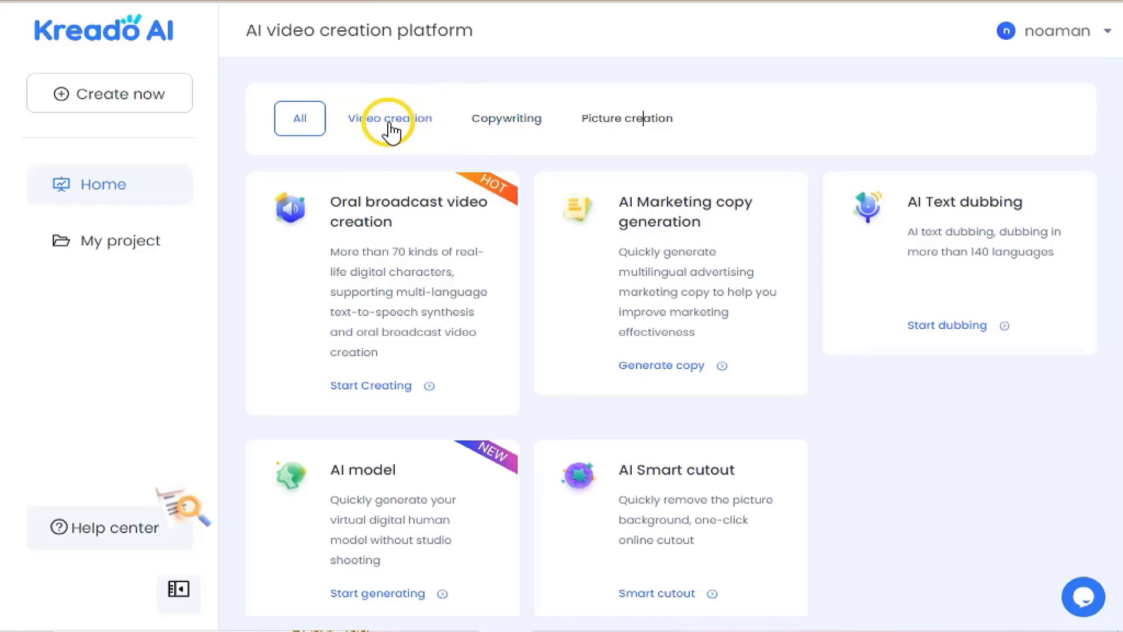
left_click(128, 85)
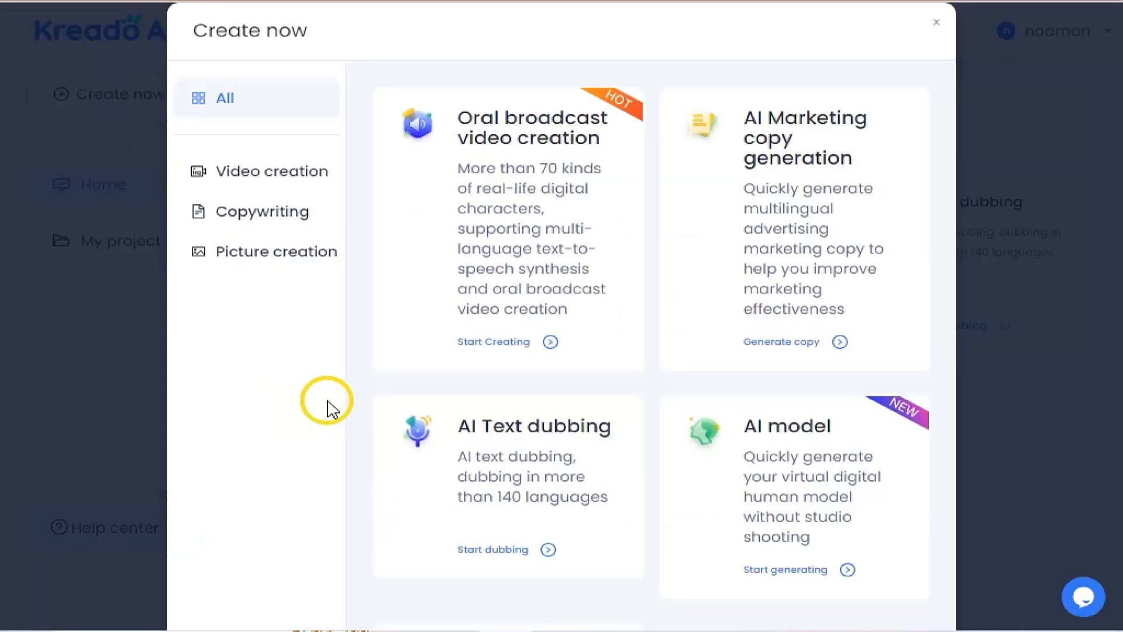
left_click(935, 21)
- Open Oral broadcast video creation from the Video creation category and look through the full list of virtual oral characters
left_click(379, 120)
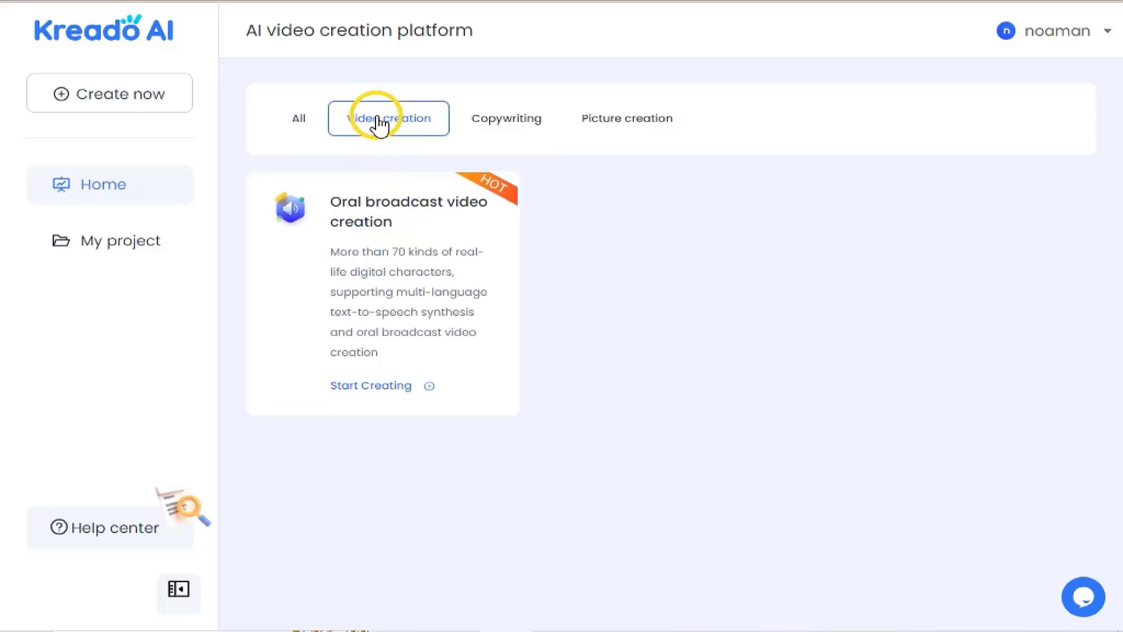
left_click(412, 245)
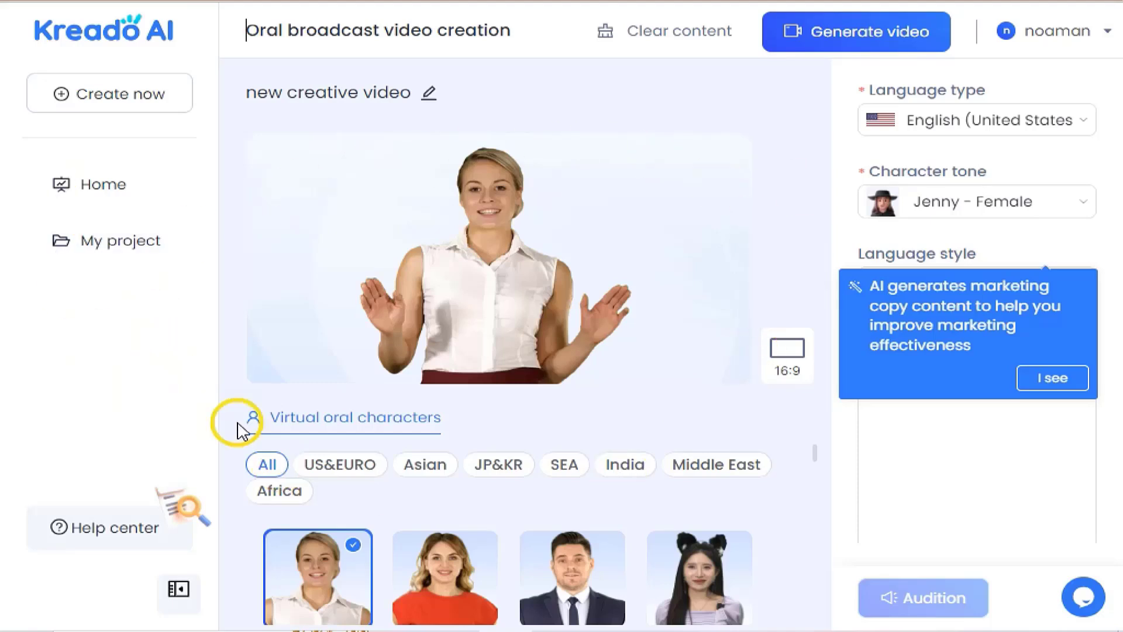
scroll(374, 518, "down", 5)
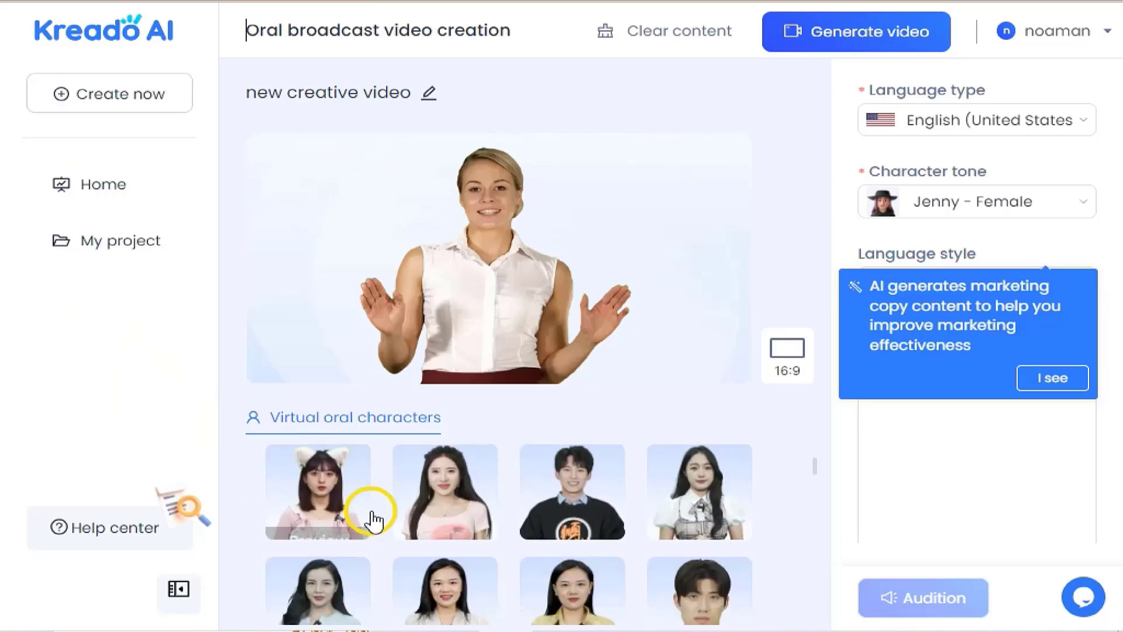
scroll(371, 513, "up", 5)
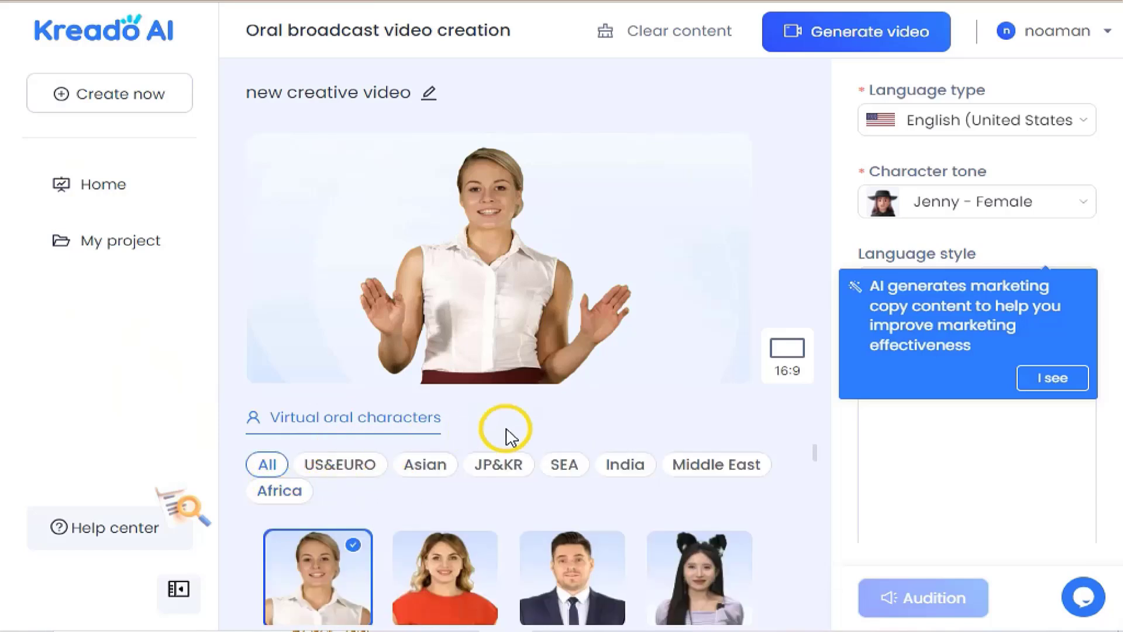
scroll(451, 489, "down", 2)
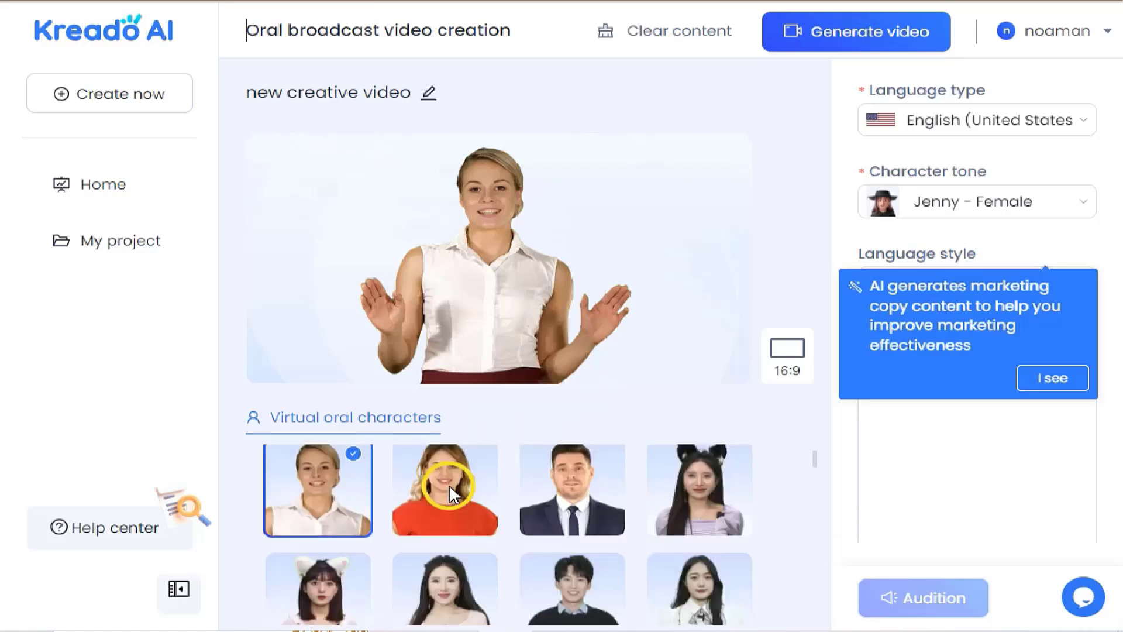
scroll(450, 491, "down", 3)
scroll(454, 491, "up", 5)
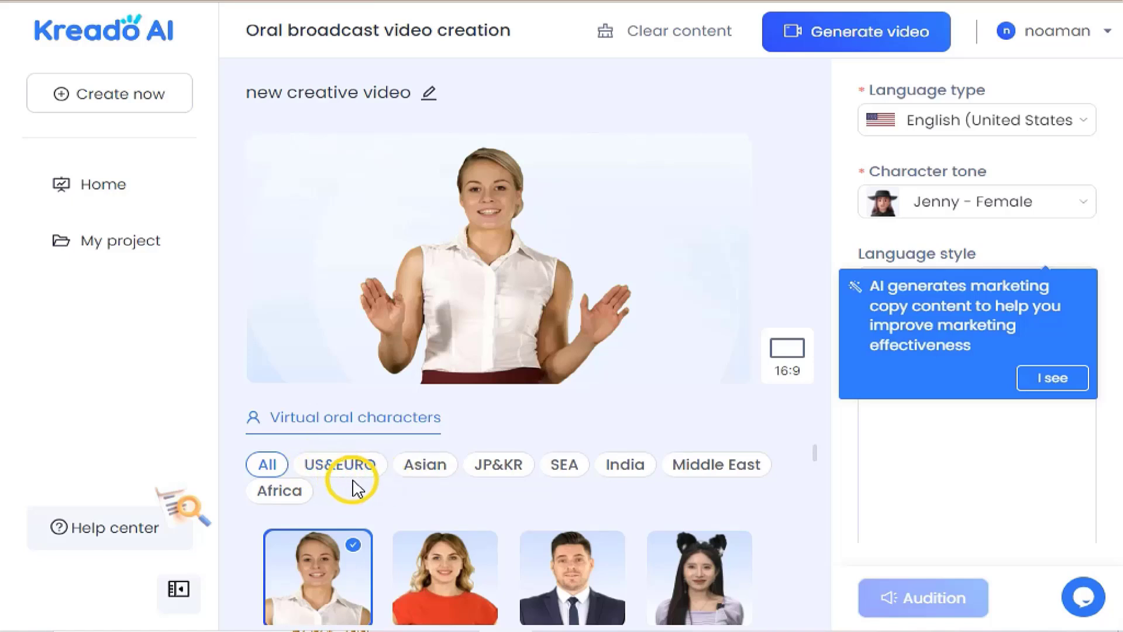
- Look through the virtual oral characters of each region, from Asian and US&EURO to Middle East and Africa, and return to All
left_click(424, 472)
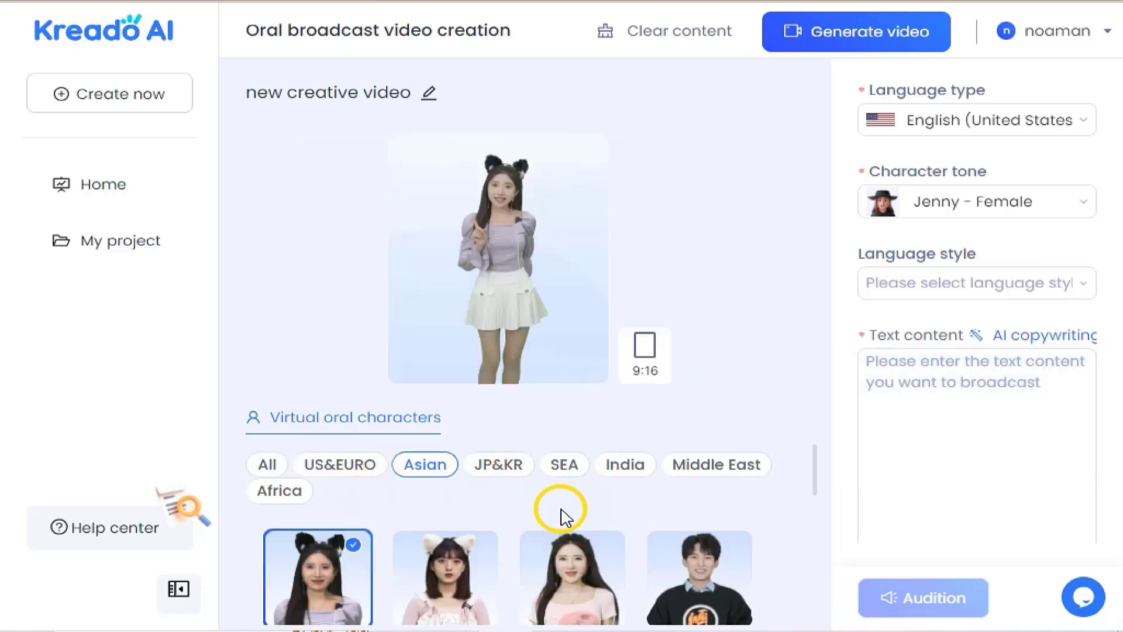
left_click(349, 468)
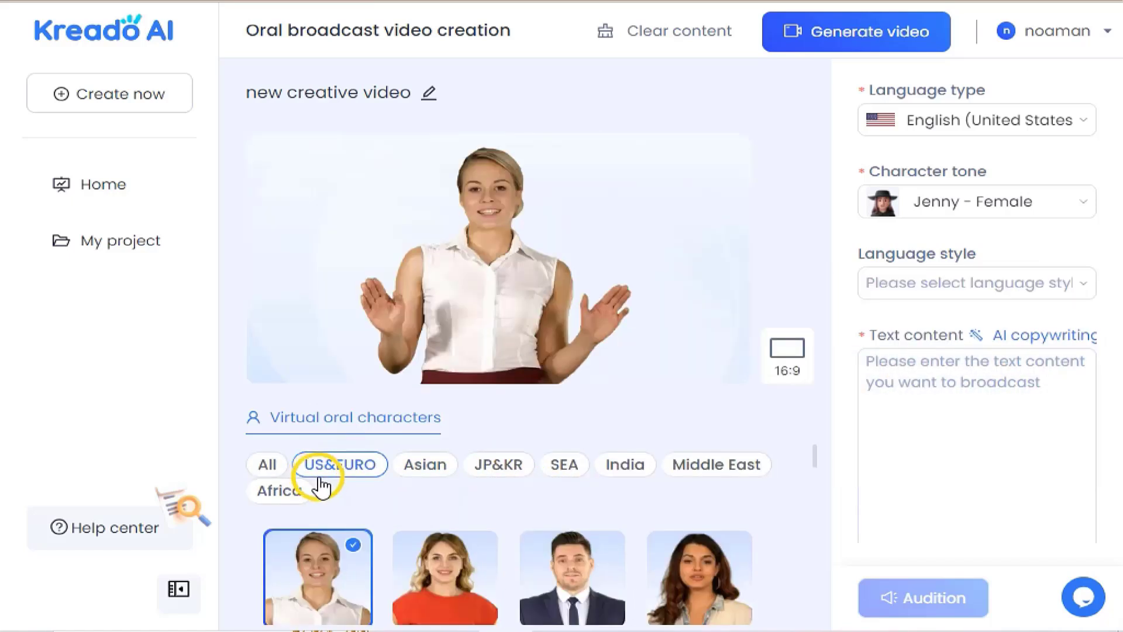
scroll(340, 497, "down", 1)
scroll(380, 491, "up", 1)
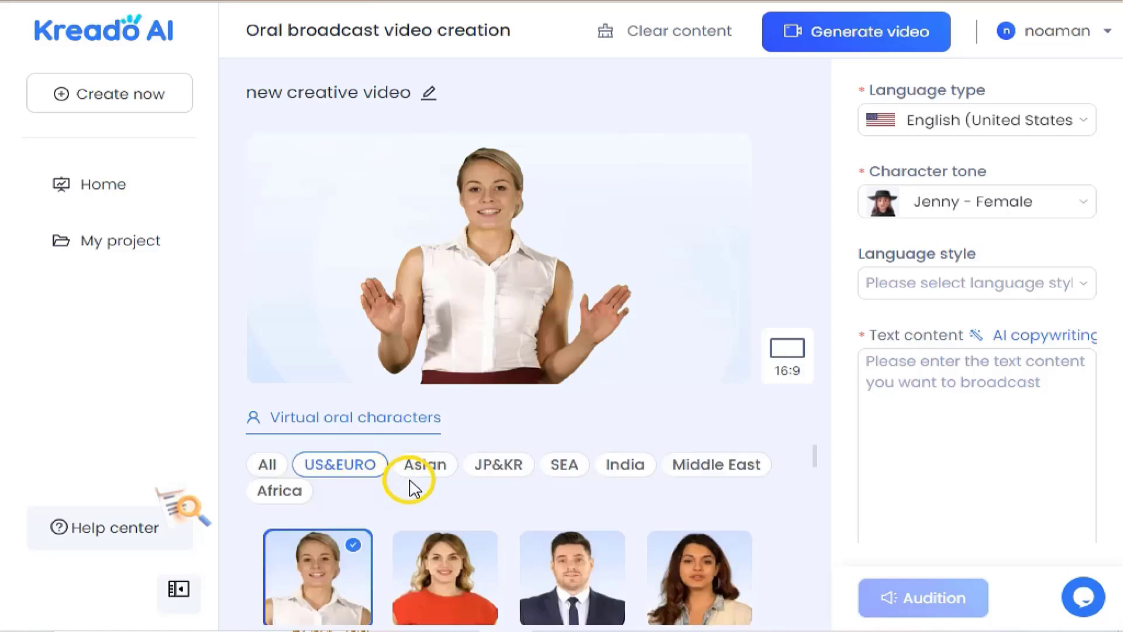
left_click(507, 465)
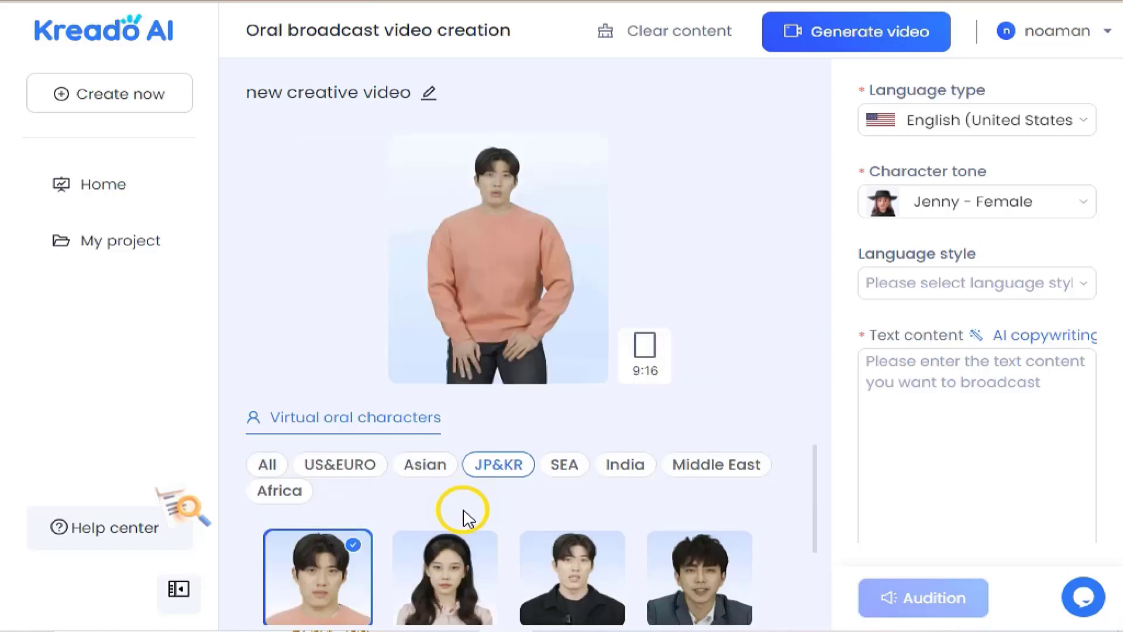
left_click(564, 464)
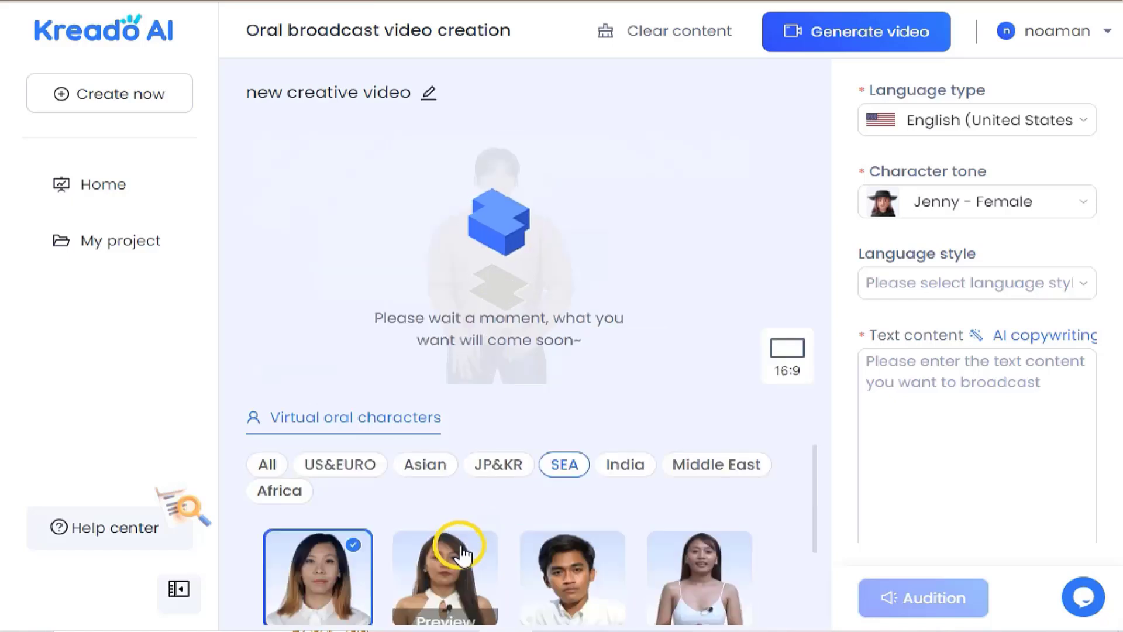
left_click(637, 474)
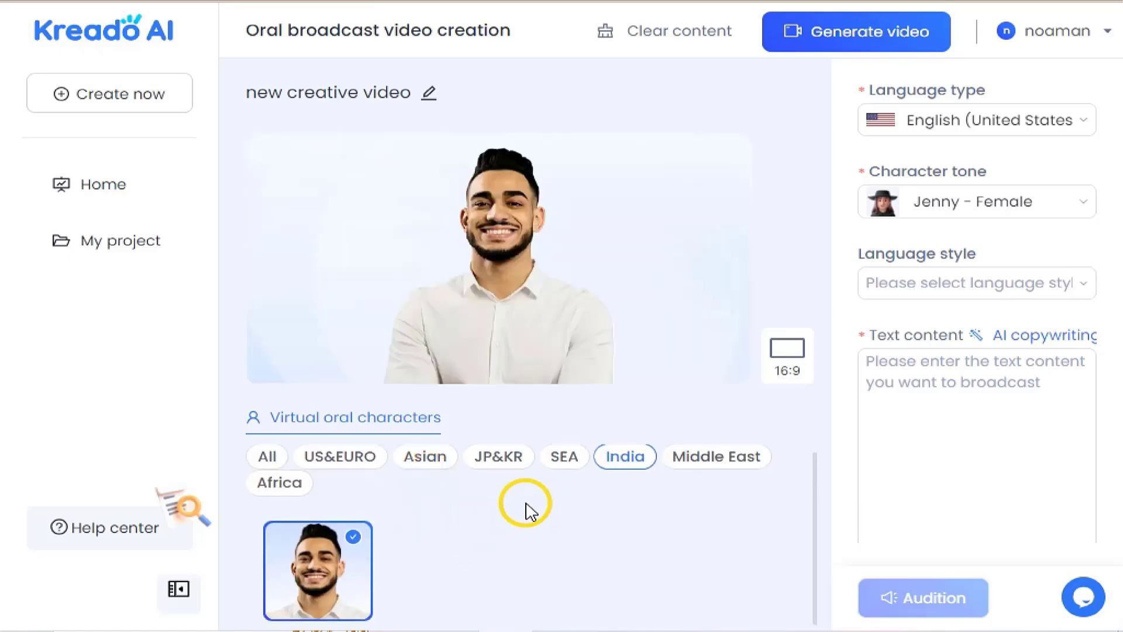
left_click(711, 465)
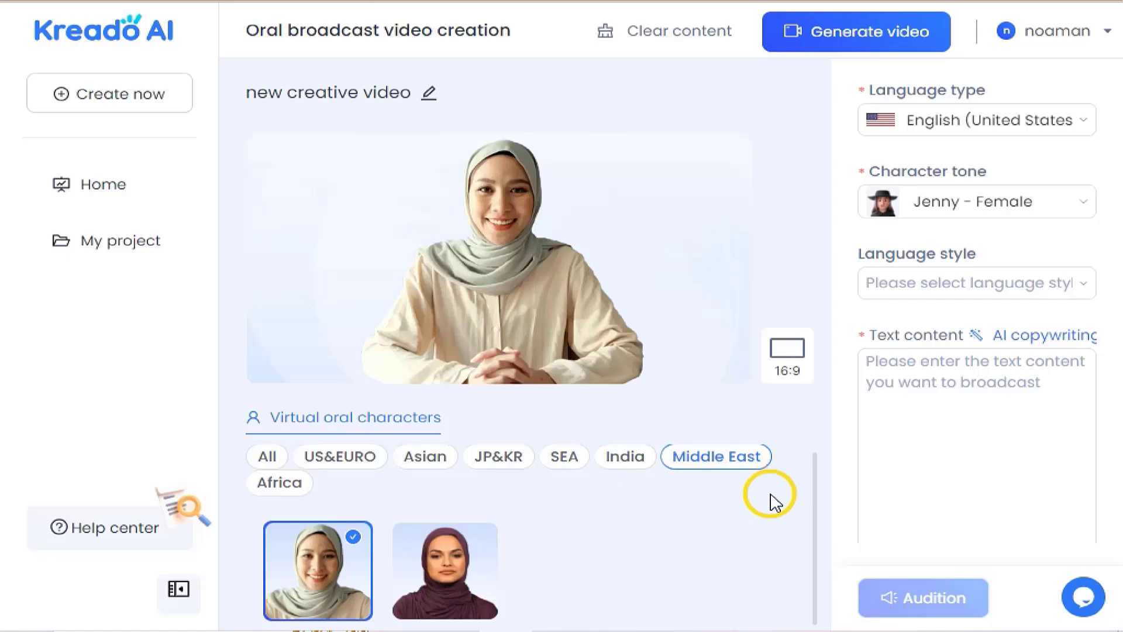
left_click(282, 486)
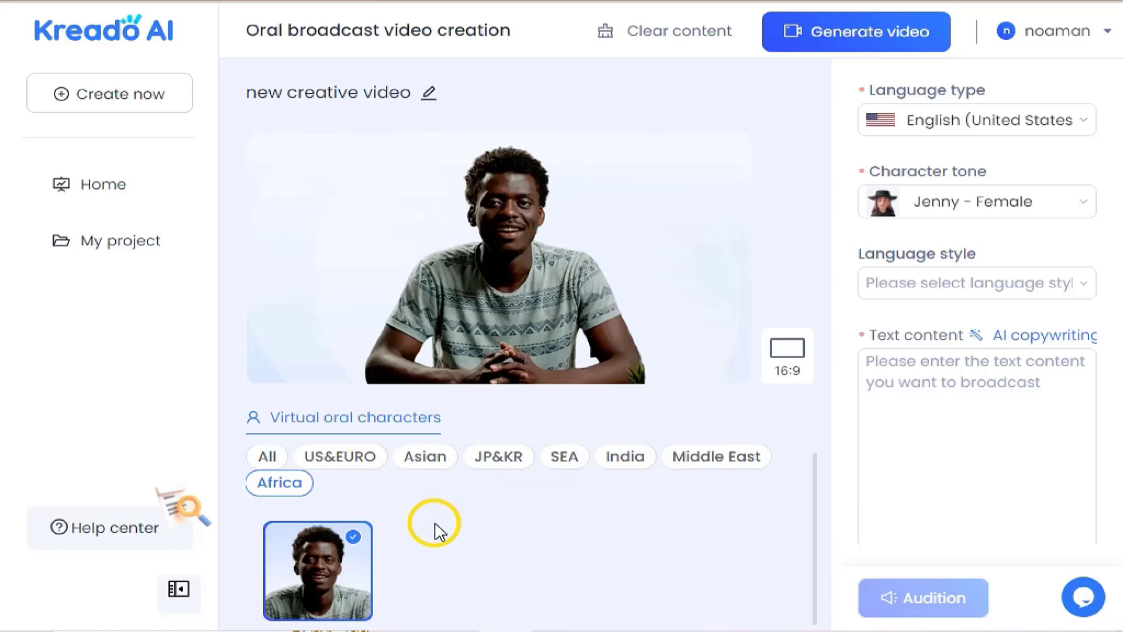
left_click(269, 455)
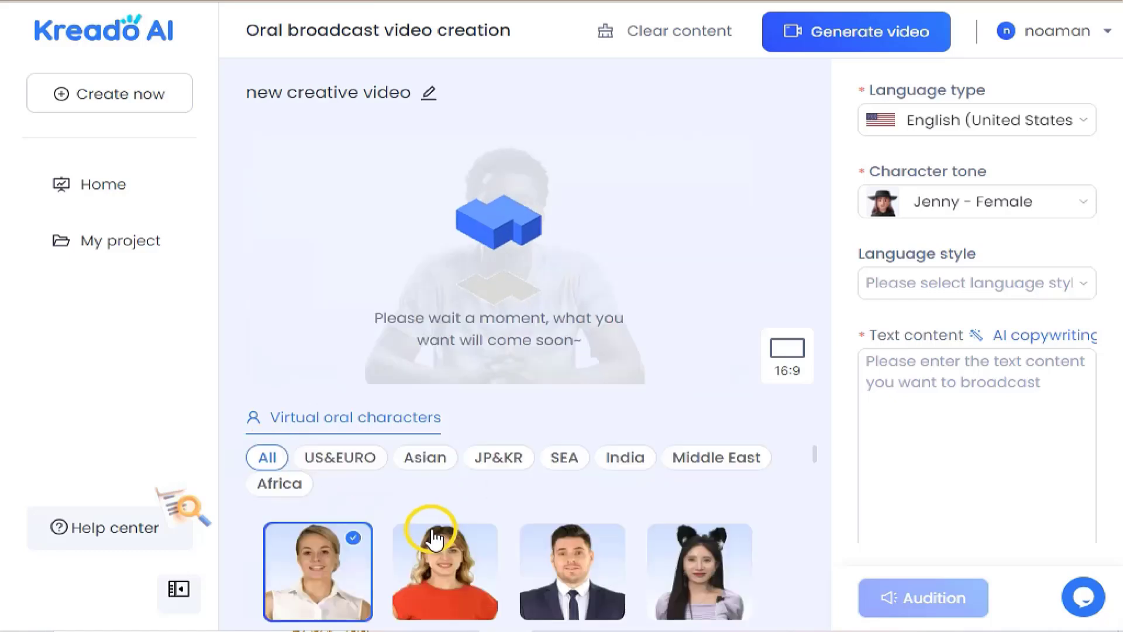
left_click(791, 377)
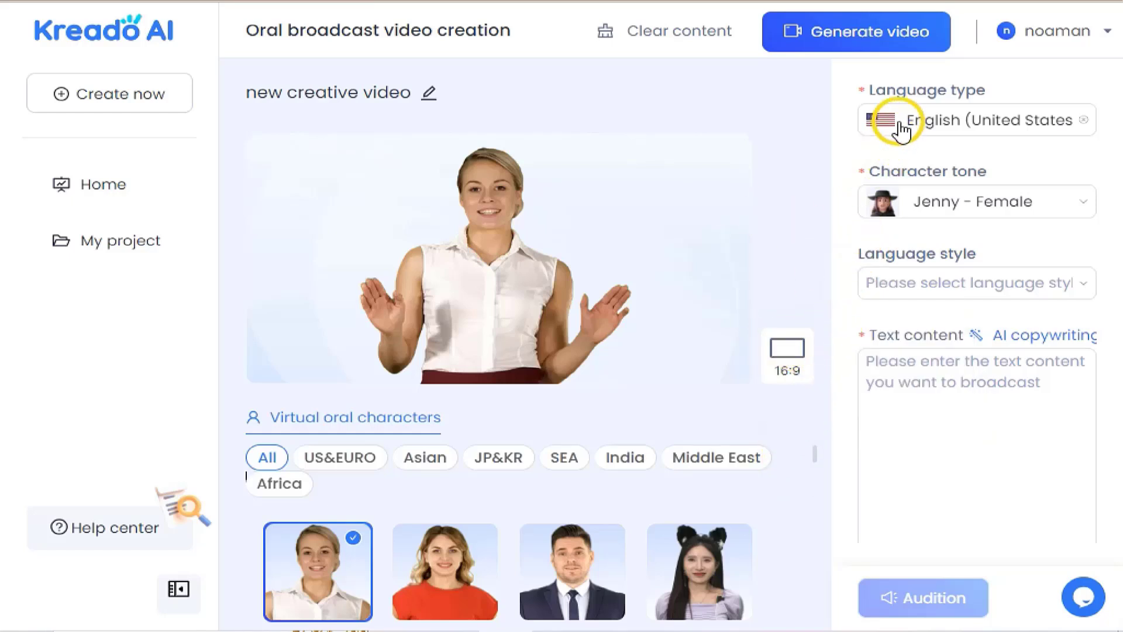
- Look through the available language types, including the Arabic and English country variants
left_click(933, 125)
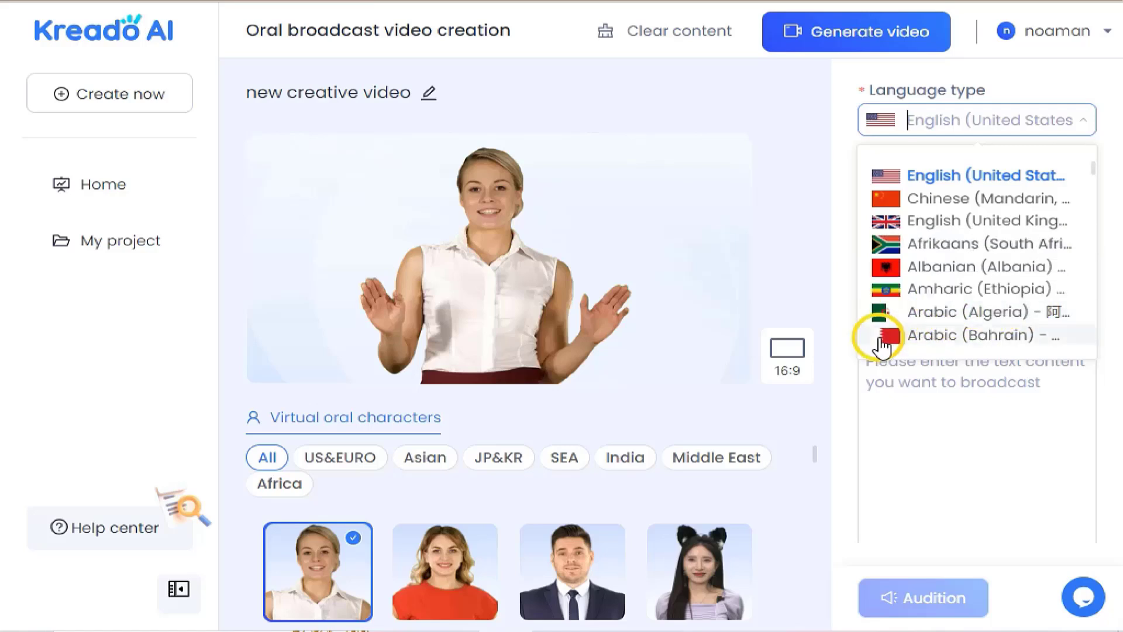
scroll(901, 310, "down", 5)
scroll(907, 304, "up", 3)
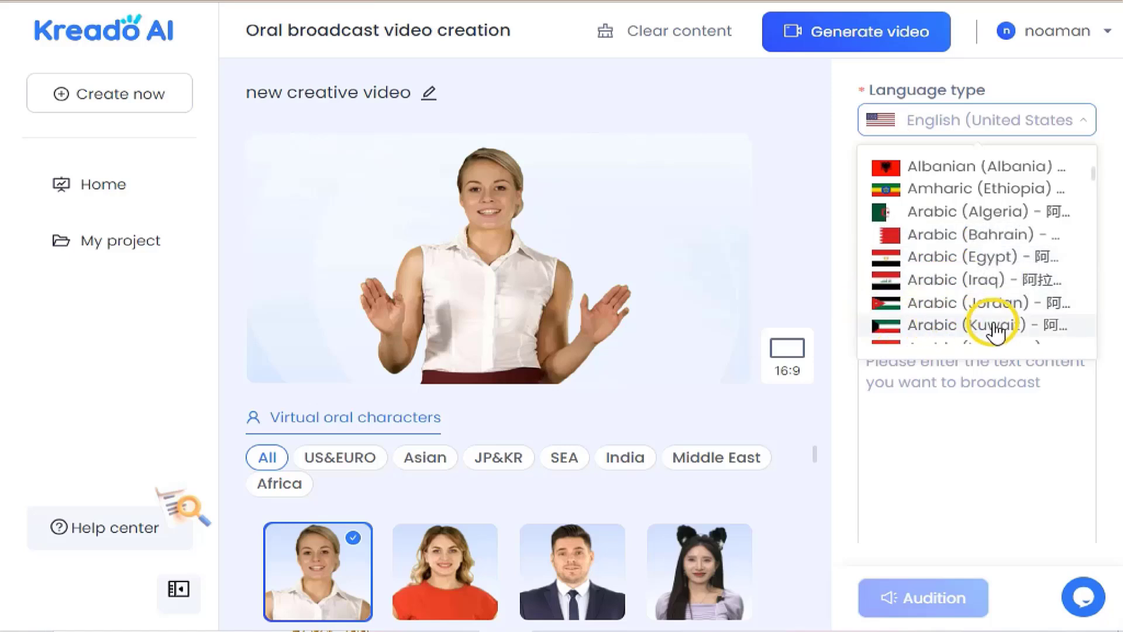
scroll(1008, 319, "down", 2)
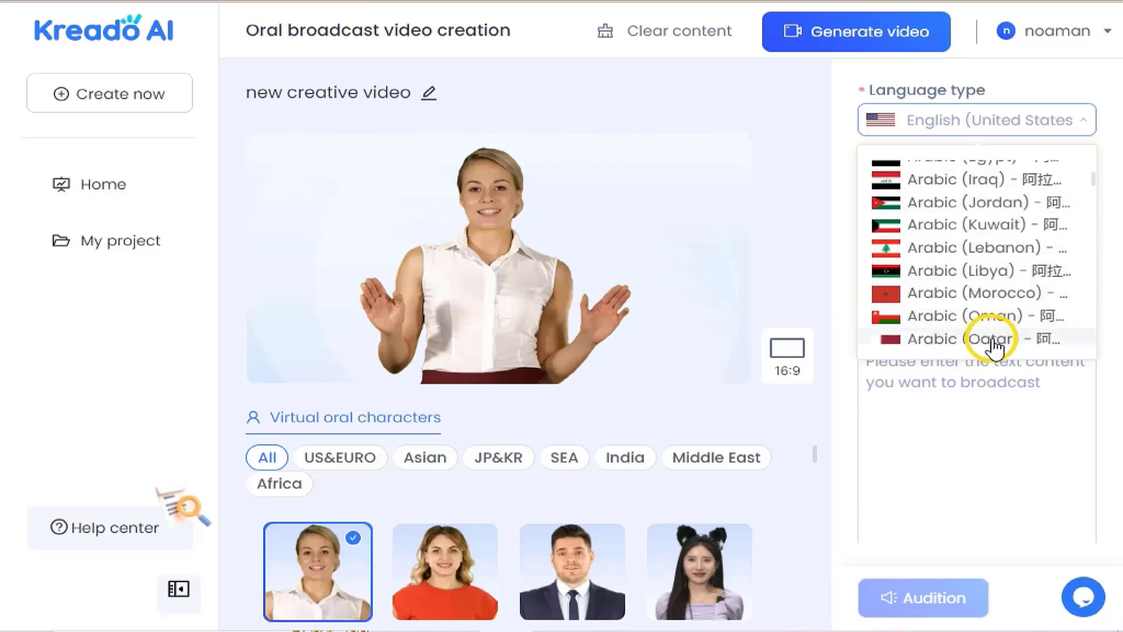
scroll(1044, 264, "down", 2)
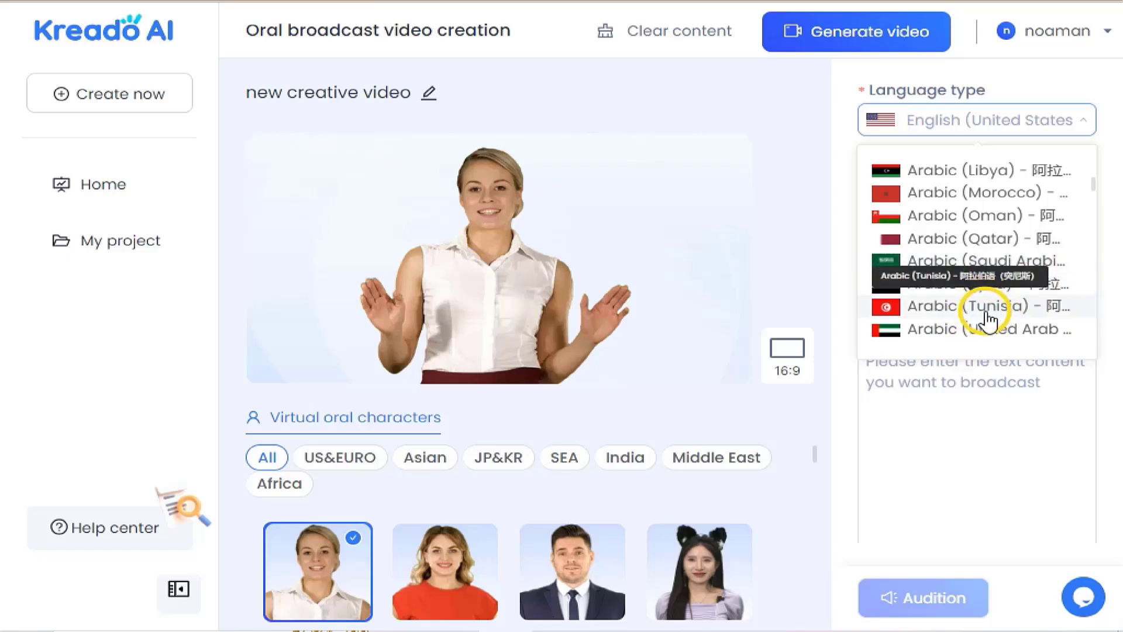
scroll(989, 319, "down", 2)
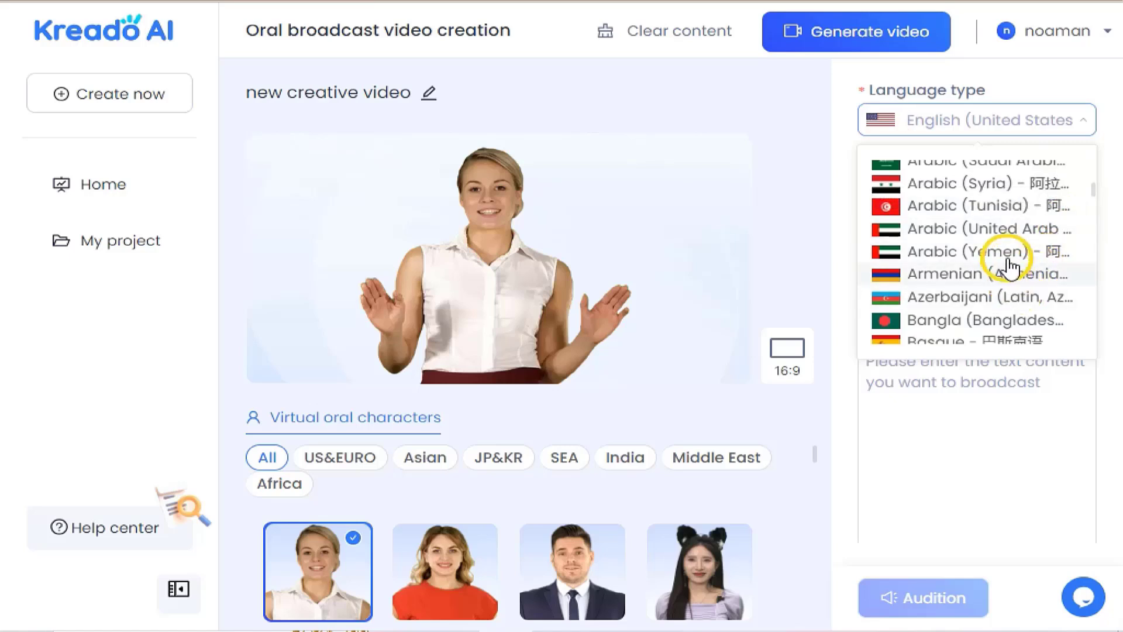
scroll(942, 293, "down", 4)
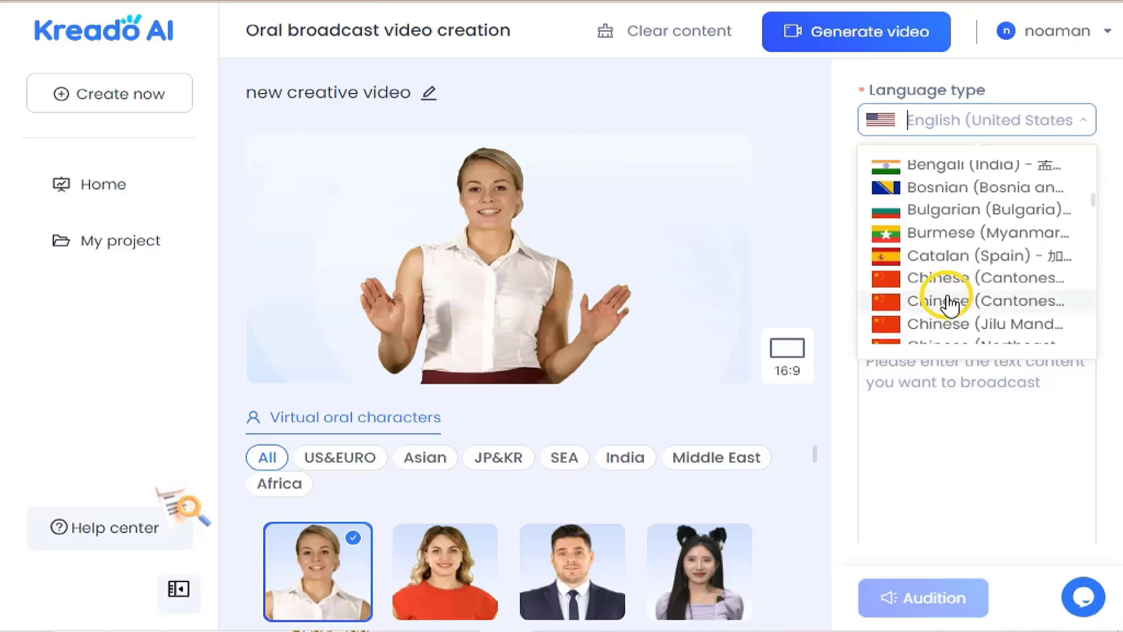
scroll(949, 302, "down", 7)
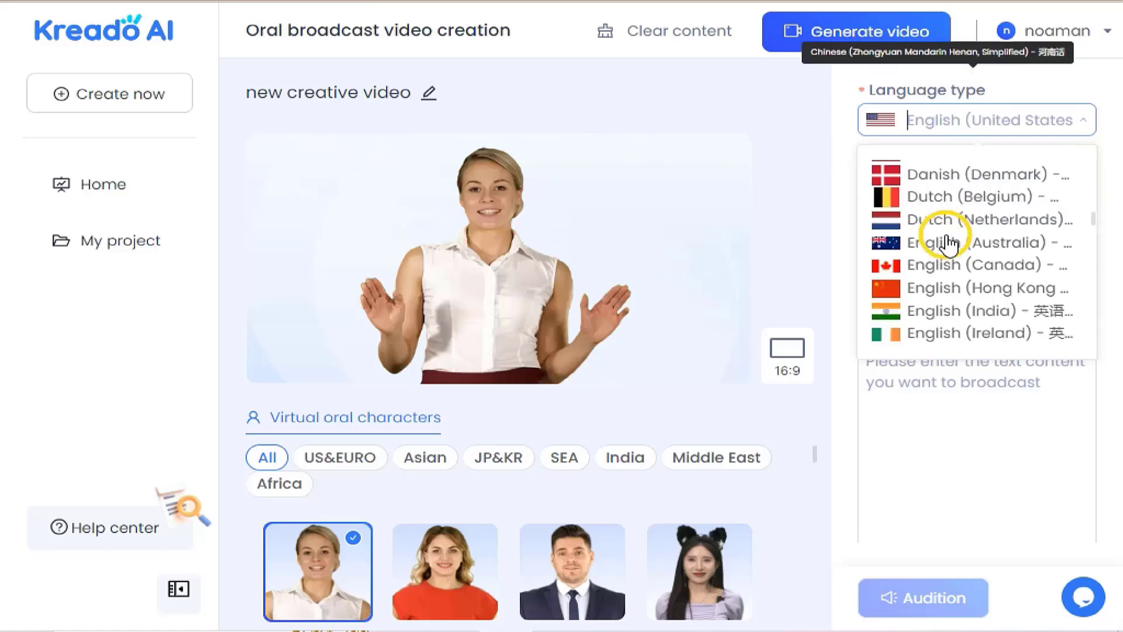
scroll(939, 231, "down", 4)
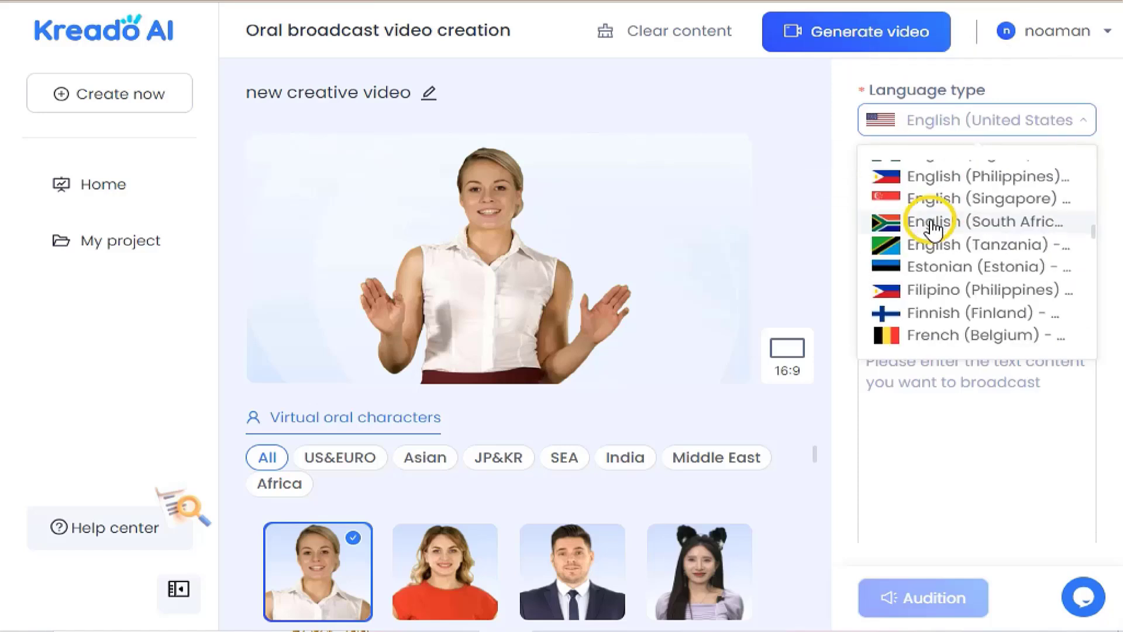
scroll(933, 229, "up", 12)
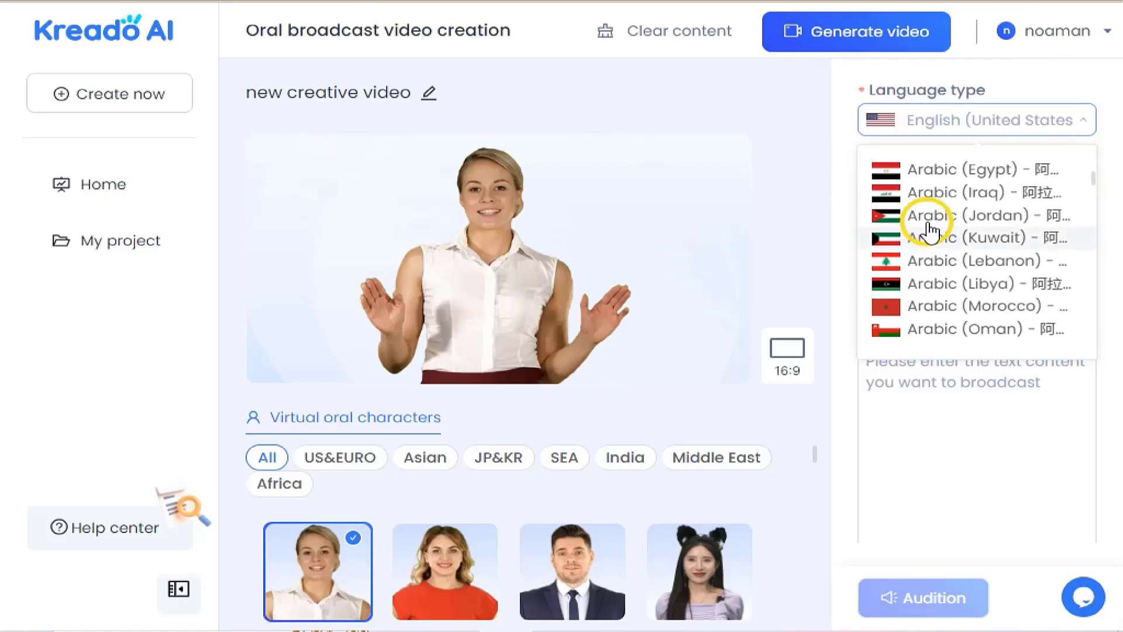
scroll(929, 232, "up", 4)
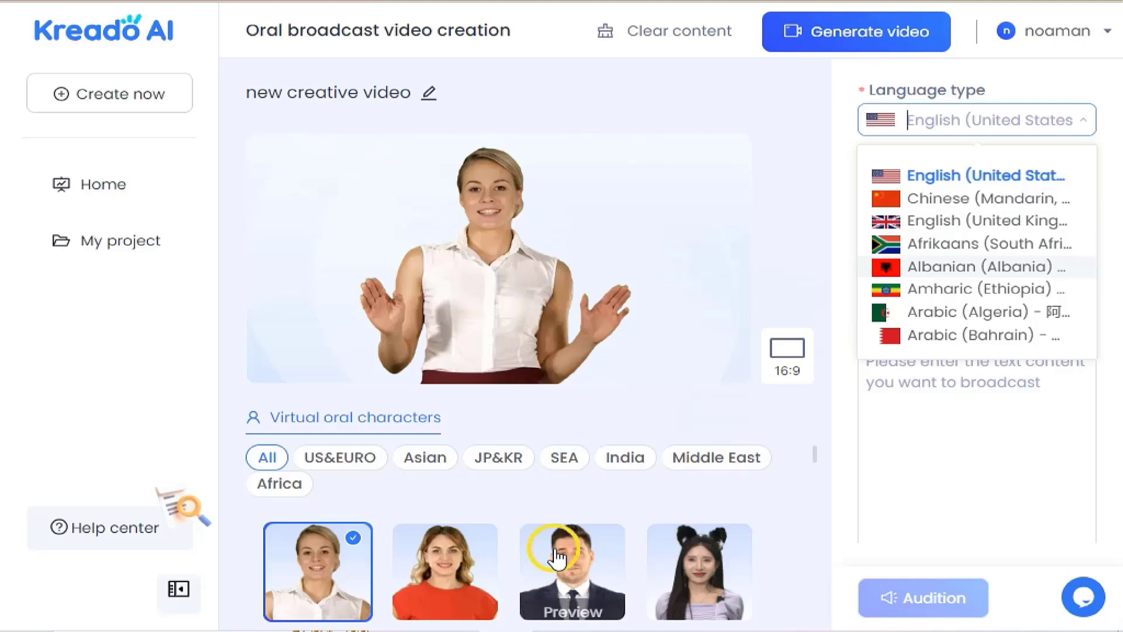
- Browse the full list of virtual oral characters and choose the man in the dark suit and tie
scroll(559, 562, "down", 5)
scroll(556, 528, "down", 8)
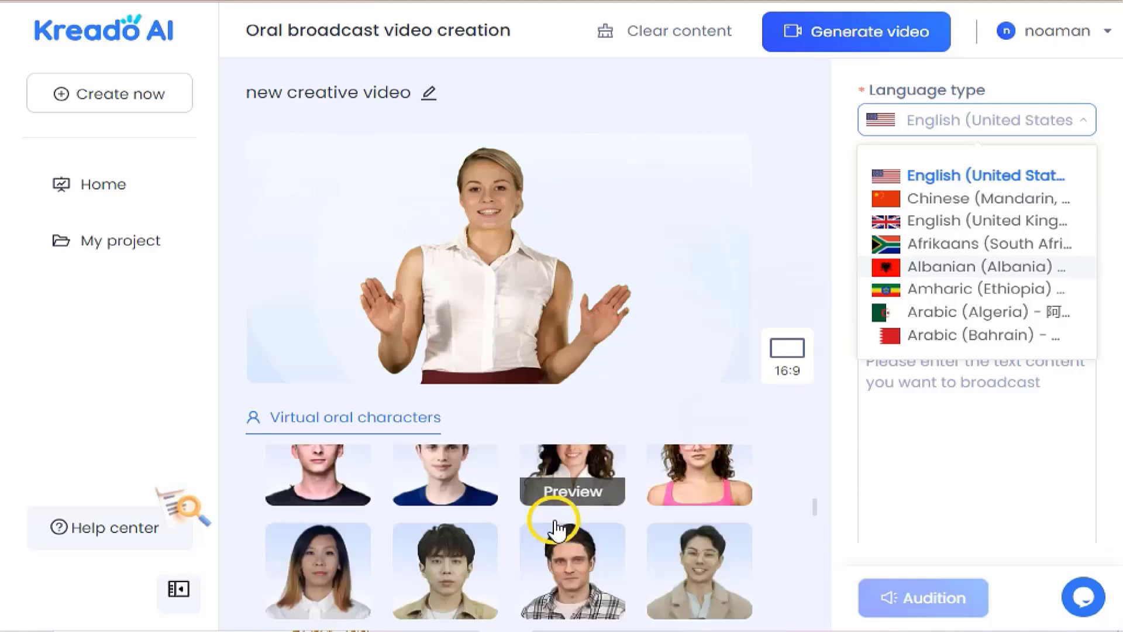
scroll(553, 519, "up", 10)
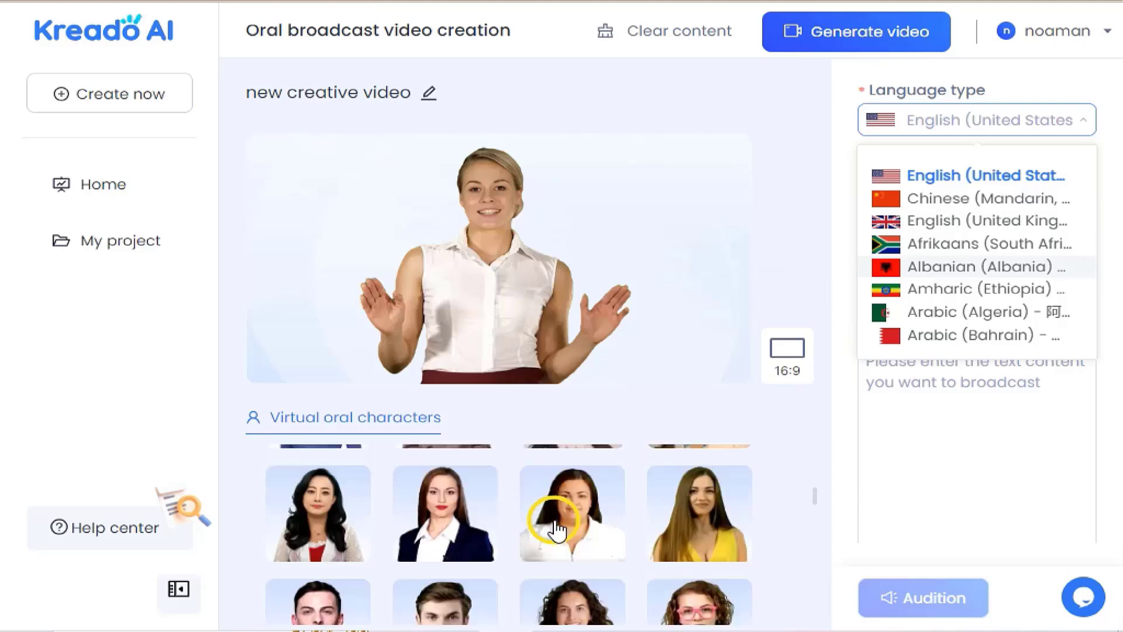
left_click(588, 571)
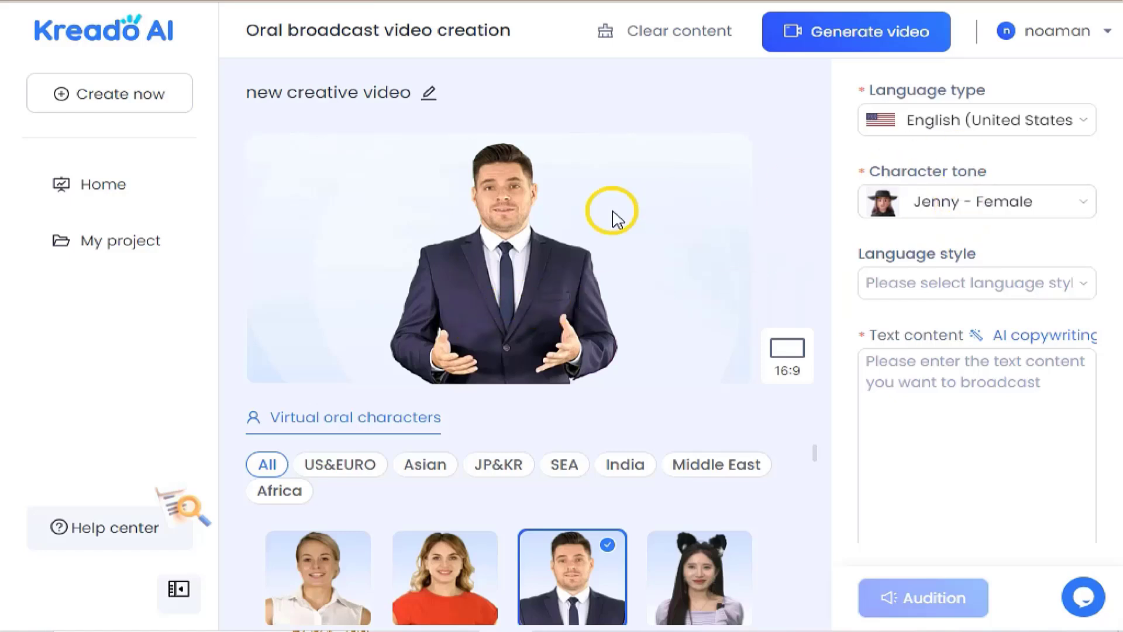
- Set the language type to Arabic (Egypt) and the character tone to شاكر - Male, and start editing the text content
left_click(970, 133)
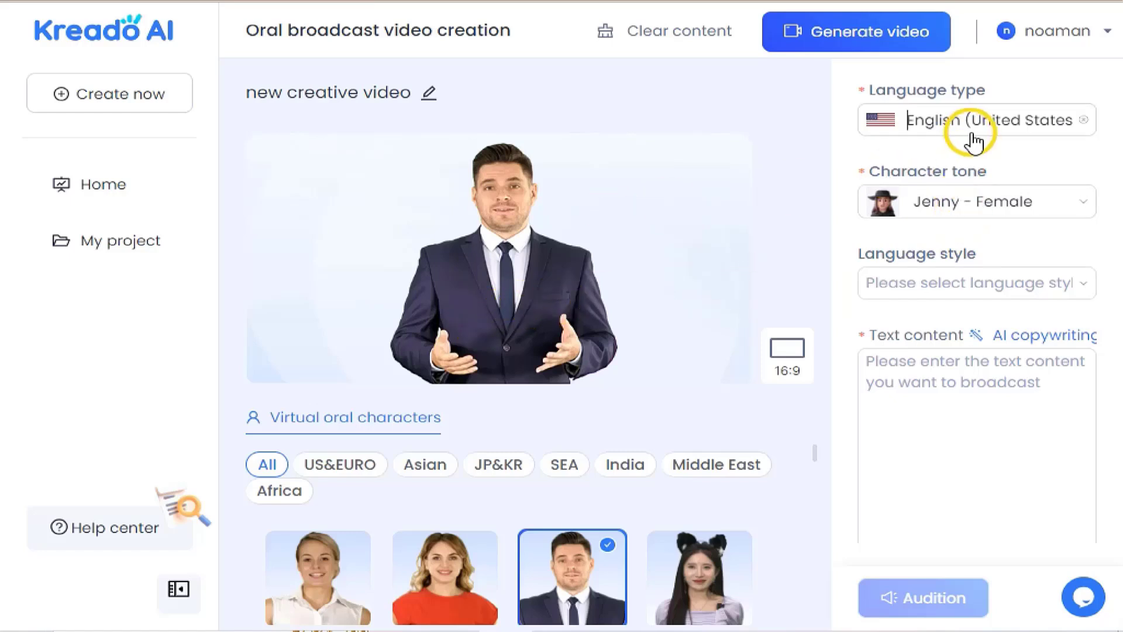
left_click(1010, 135)
scroll(941, 306, "down", 3)
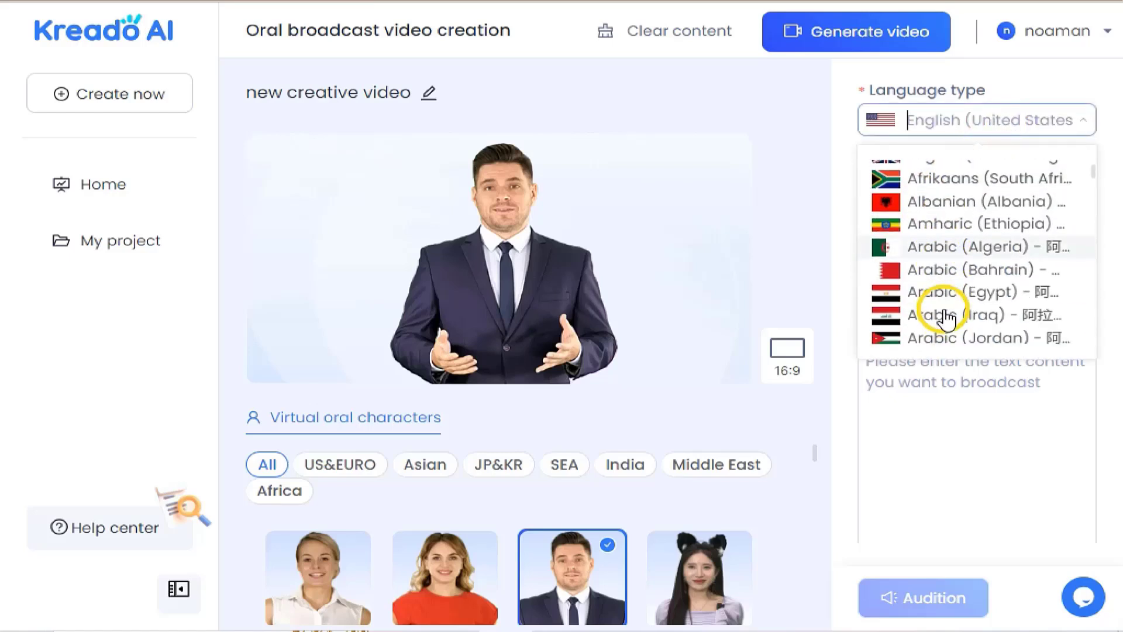
left_click(950, 256)
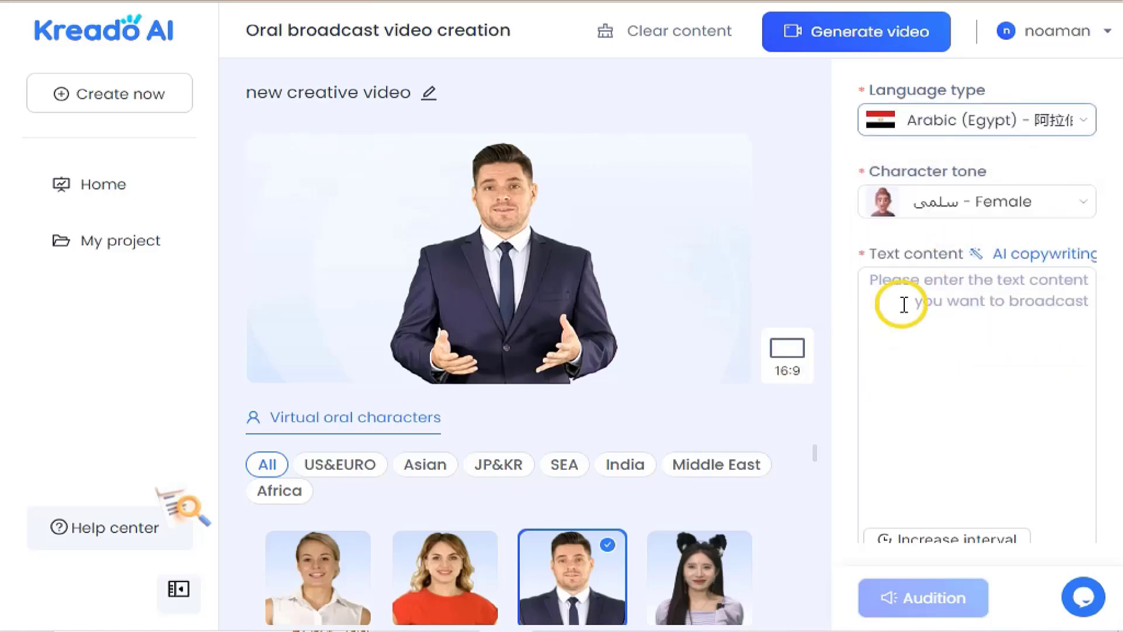
left_click(985, 216)
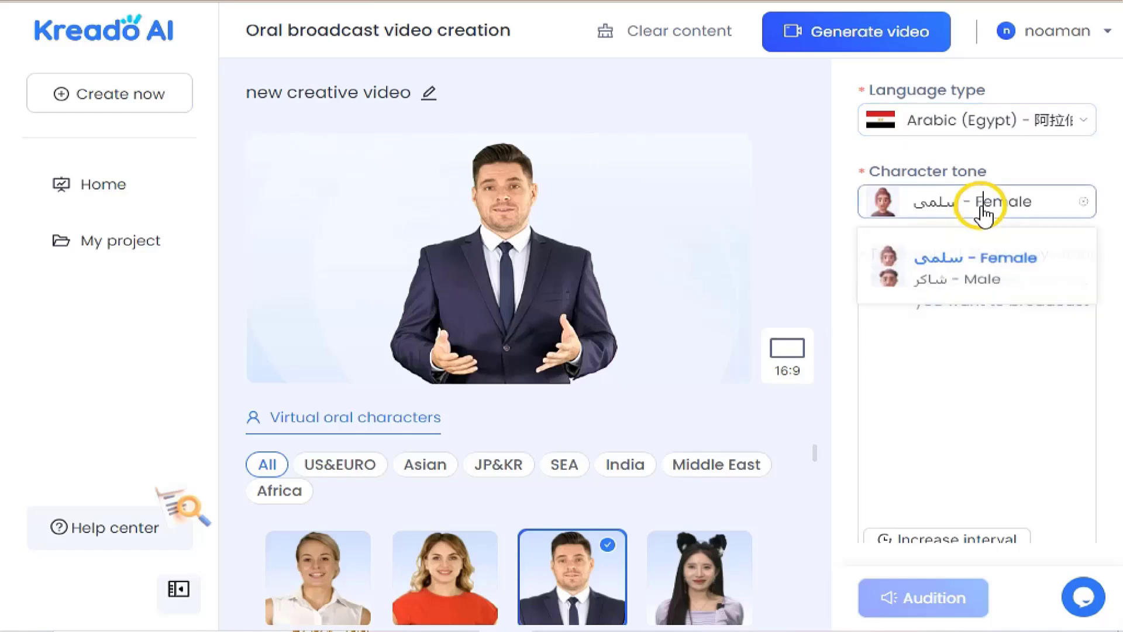
left_click(955, 285)
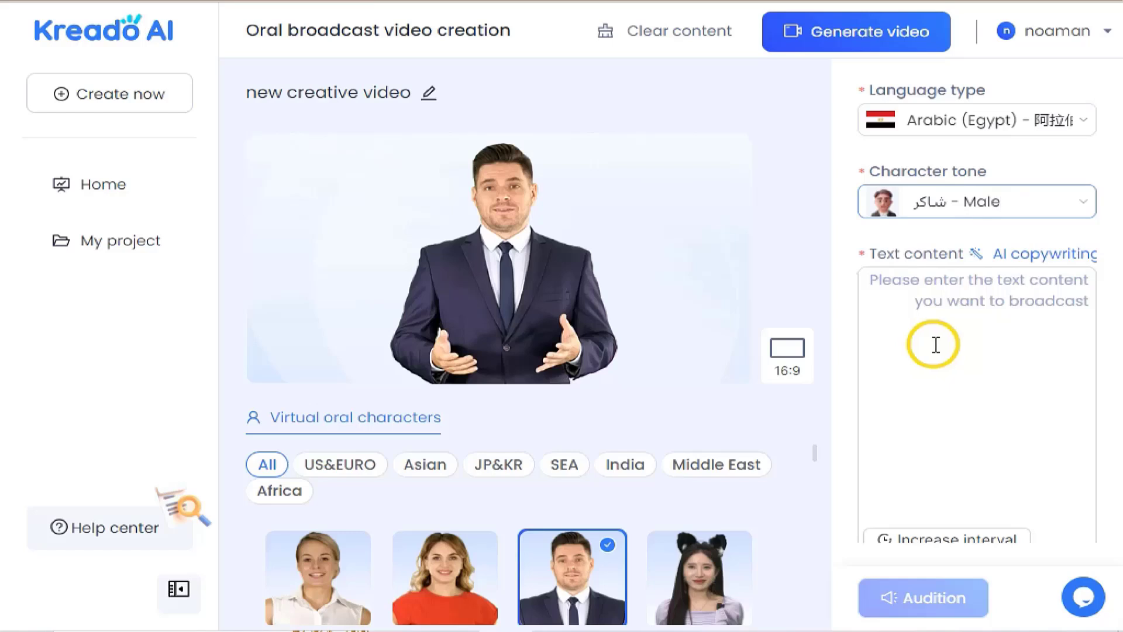
left_click(964, 307)
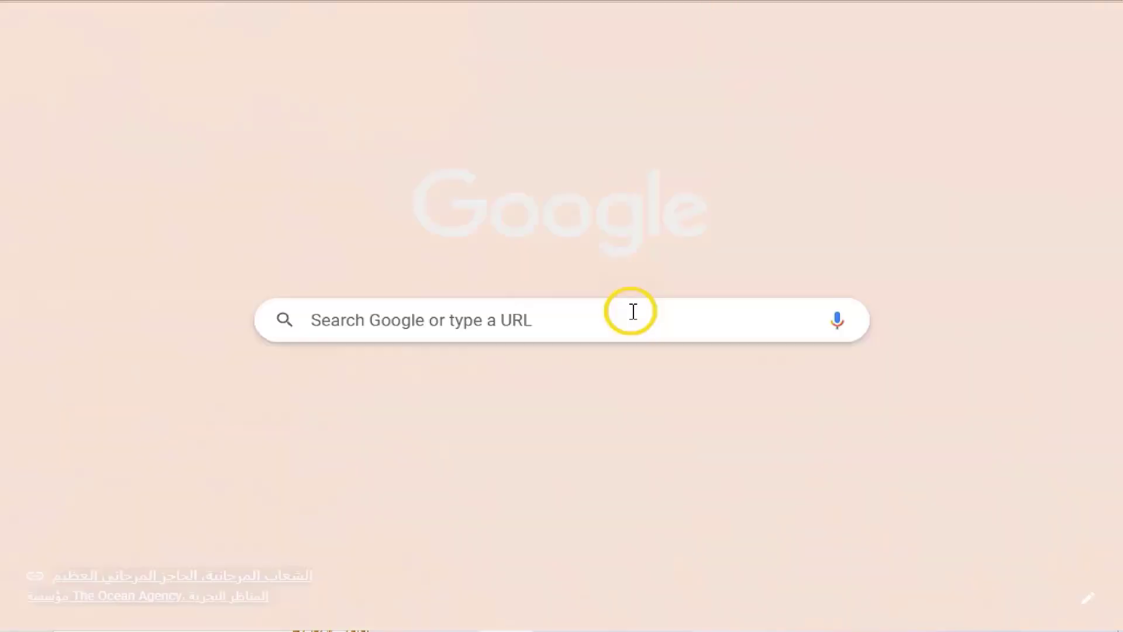
- Search Google for شكللي and open the Arabic text diacritization site at its new text box
left_click(634, 311)
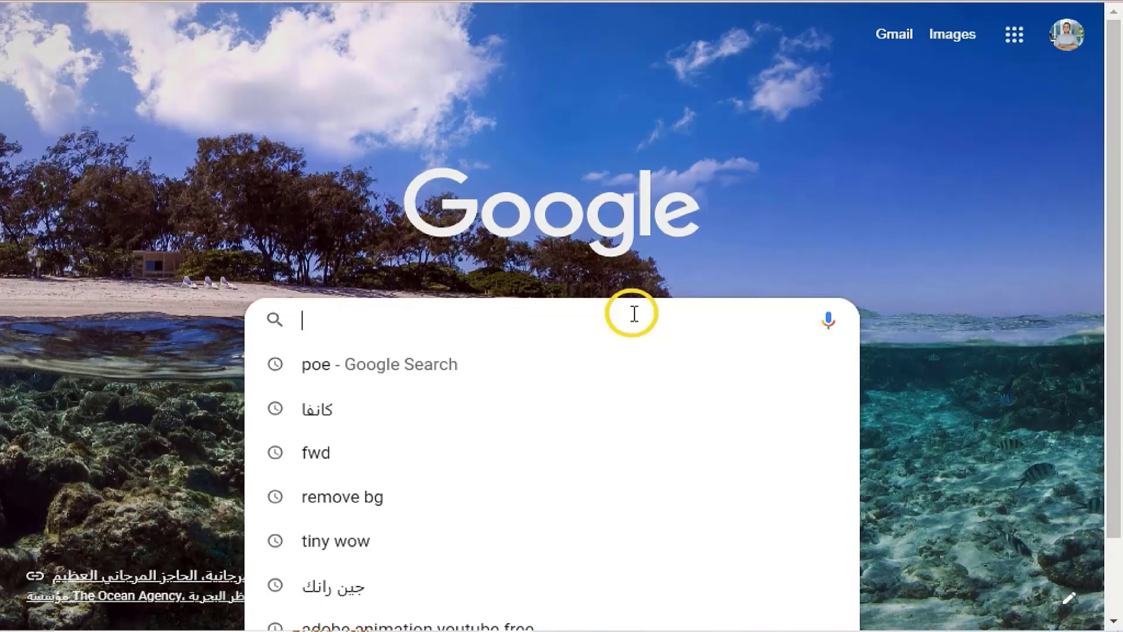
type("a;gg")
key("BackSpace")
key("BackSpace")
key("BackSpace")
key("BackSpace")
type("شك")
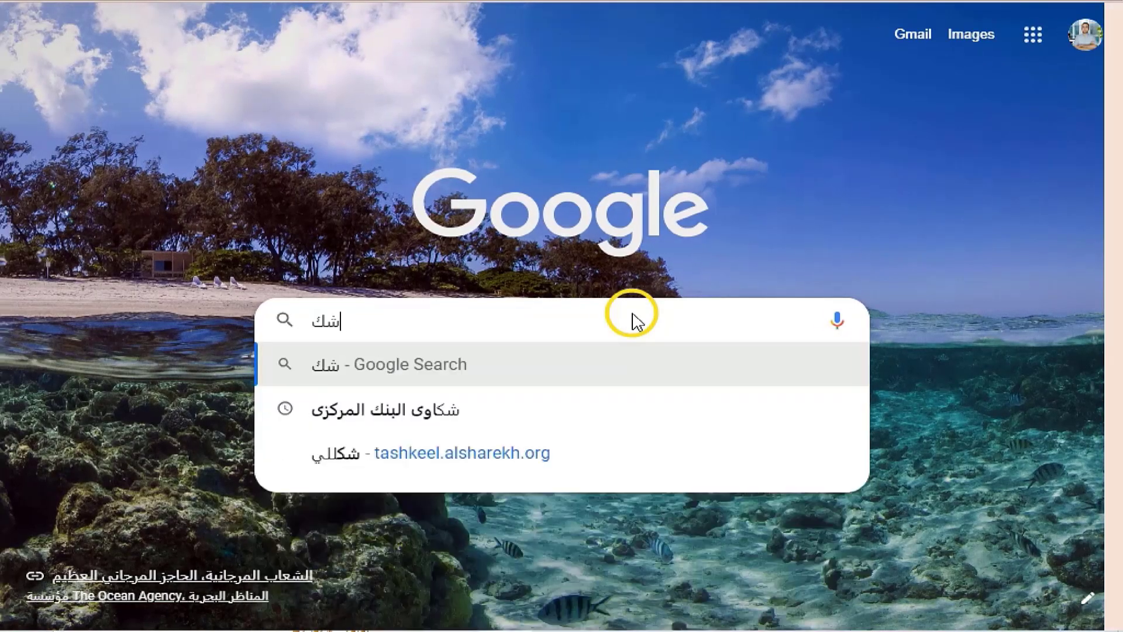
type("للي")
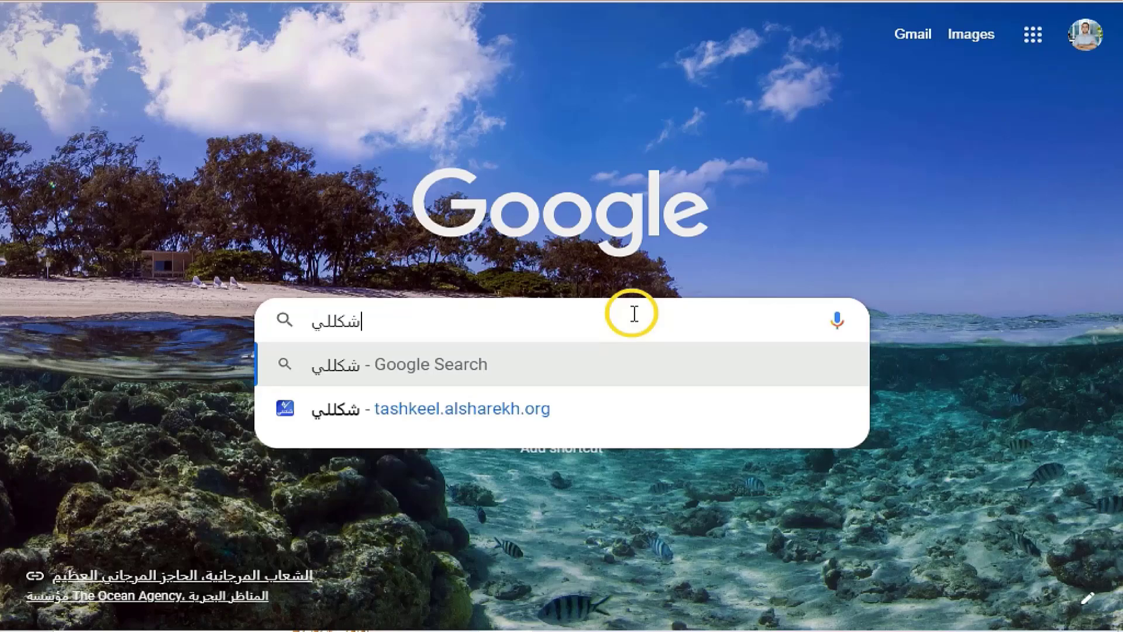
key("Return")
left_click(1042, 395)
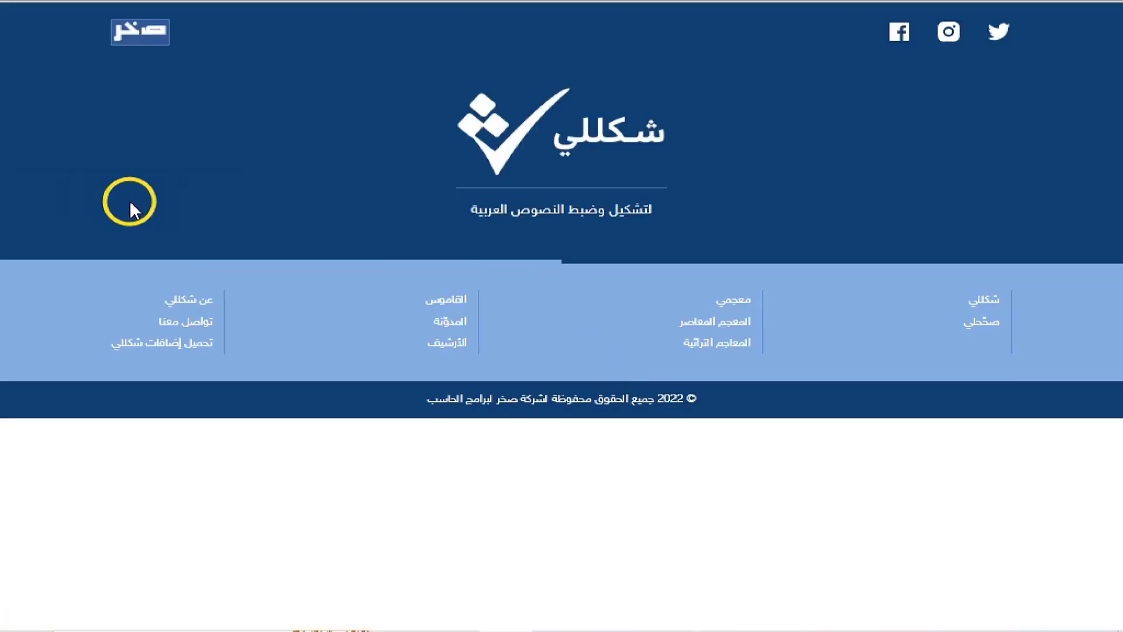
scroll(123, 221, "down", 3)
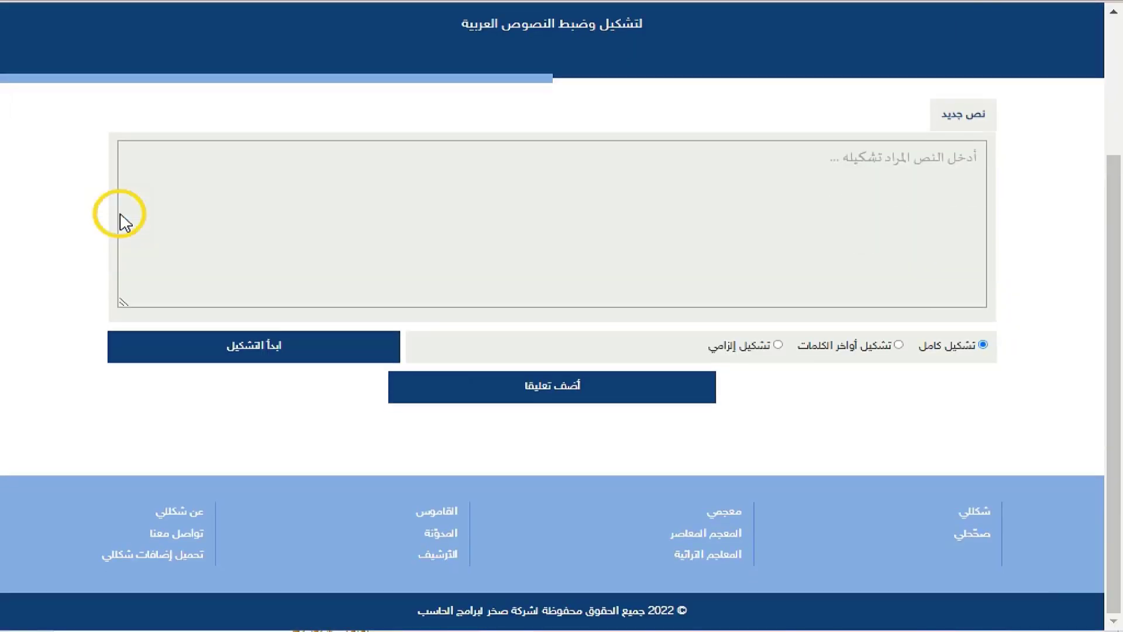
scroll(123, 222, "up", 2)
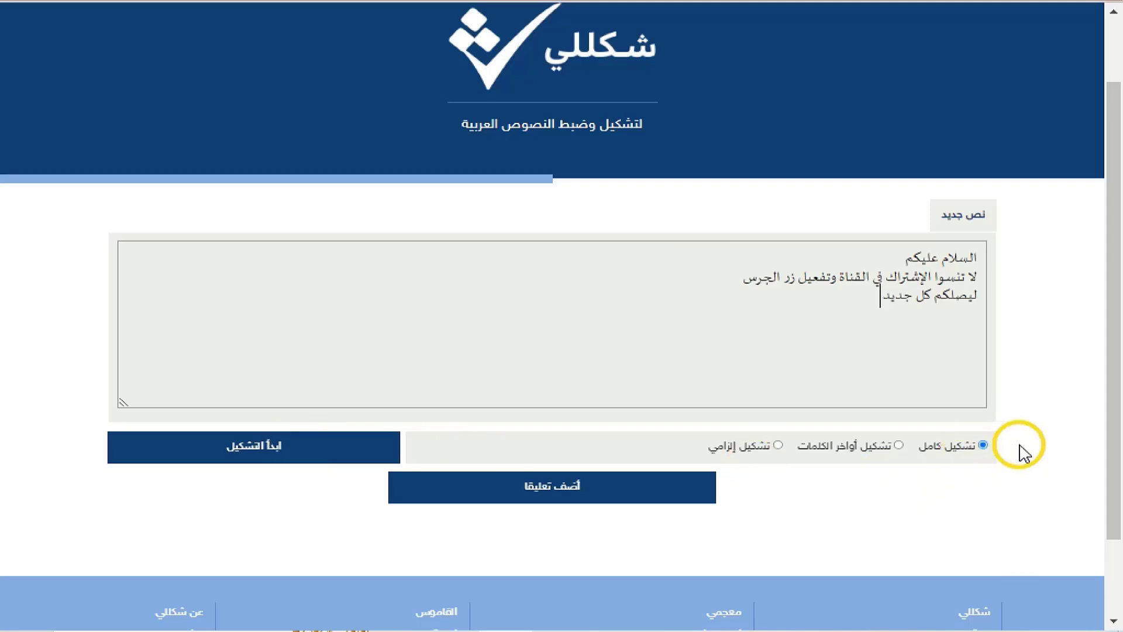
- Fully diacritize the entered Arabic text (تشكيل كامل), switch to Kreado AI and paste the vocalized version as the text content
left_click(275, 448)
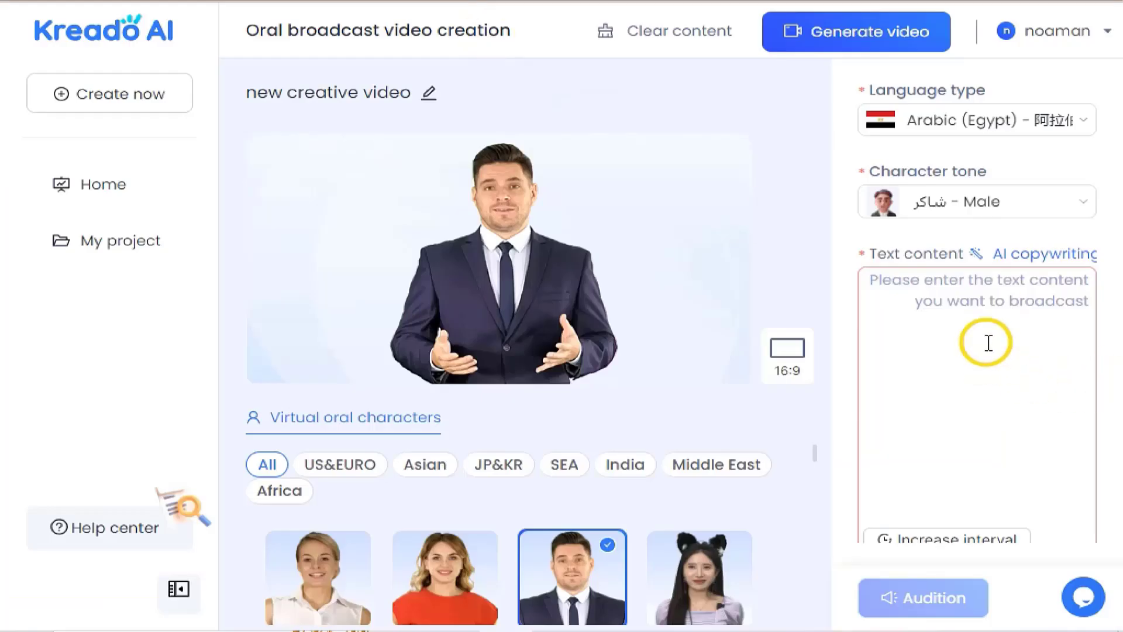
right_click(950, 303)
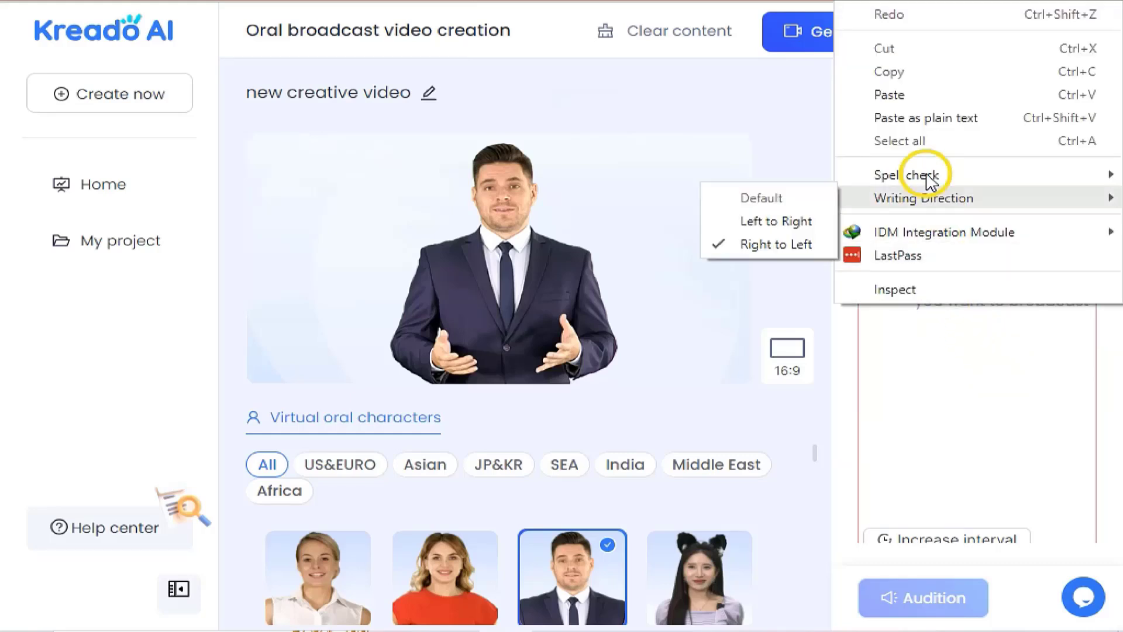
left_click(942, 103)
- Audition the vocalized Arabic text and review the language type, character tone, speech rate and tone adjustment settings
scroll(940, 371, "down", 3)
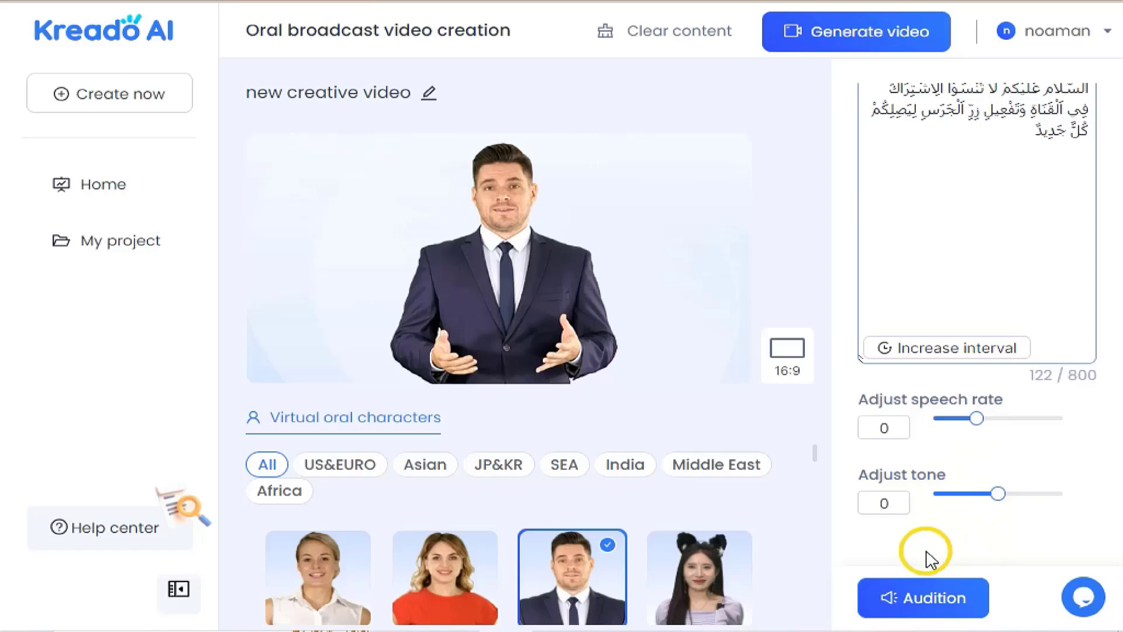
left_click(924, 600)
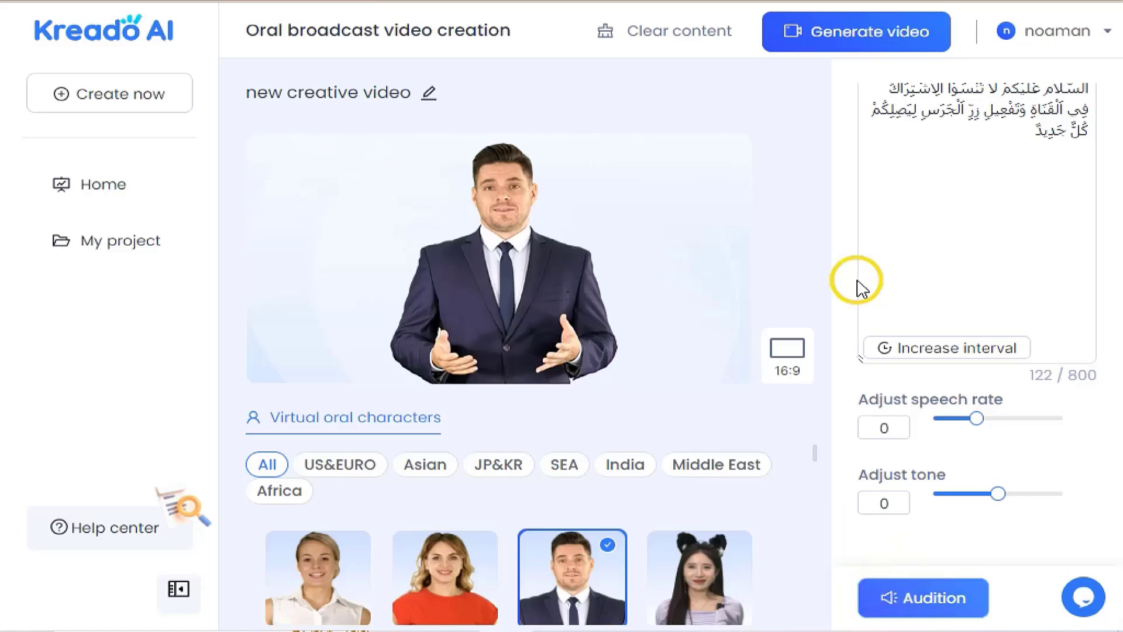
scroll(948, 205, "up", 3)
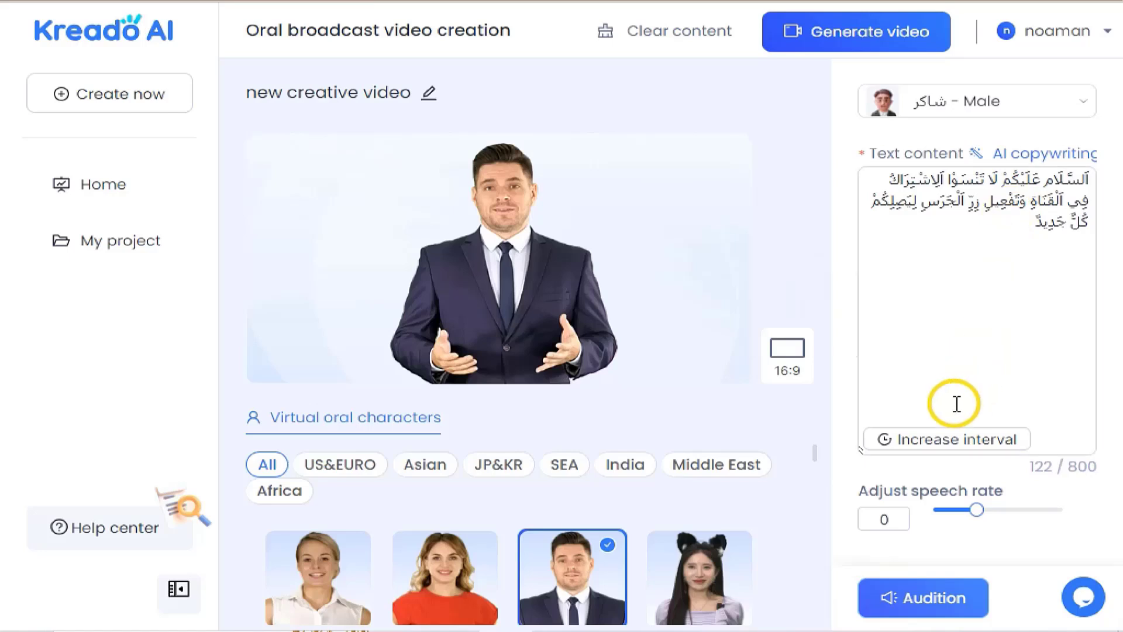
scroll(956, 403, "down", 2)
scroll(863, 433, "up", 2)
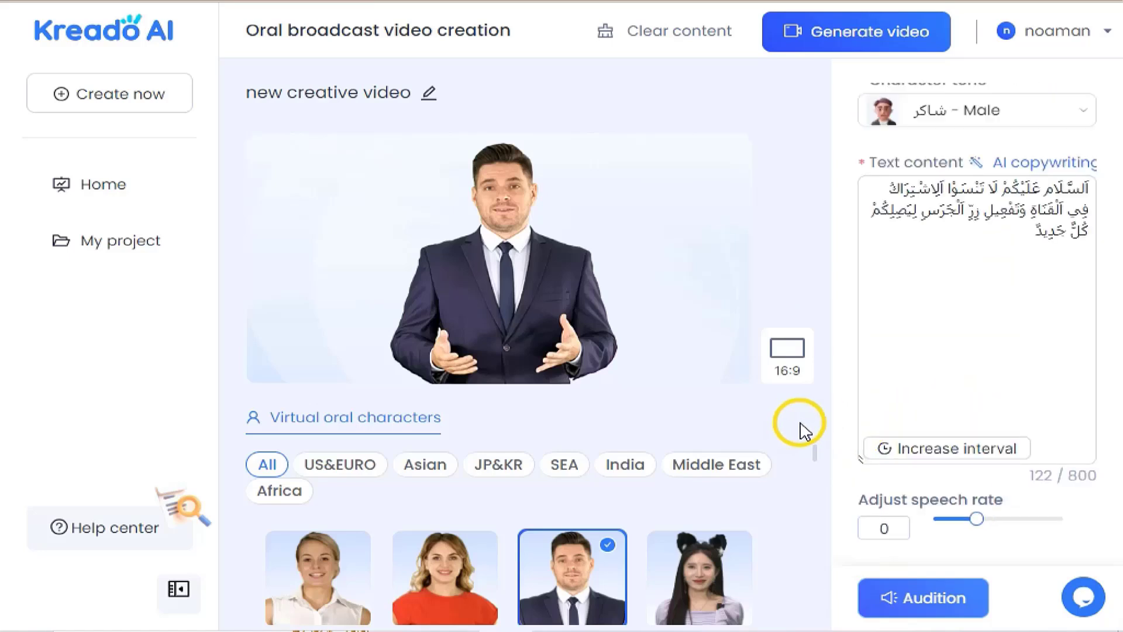
scroll(1000, 351, "up", 2)
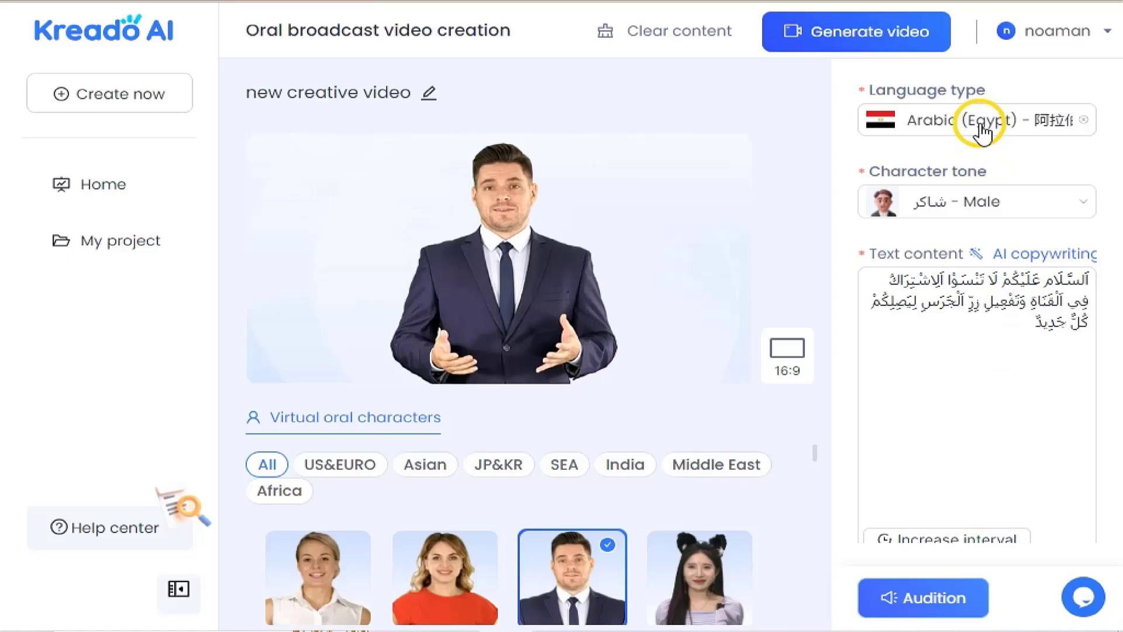
scroll(983, 132, "down", 4)
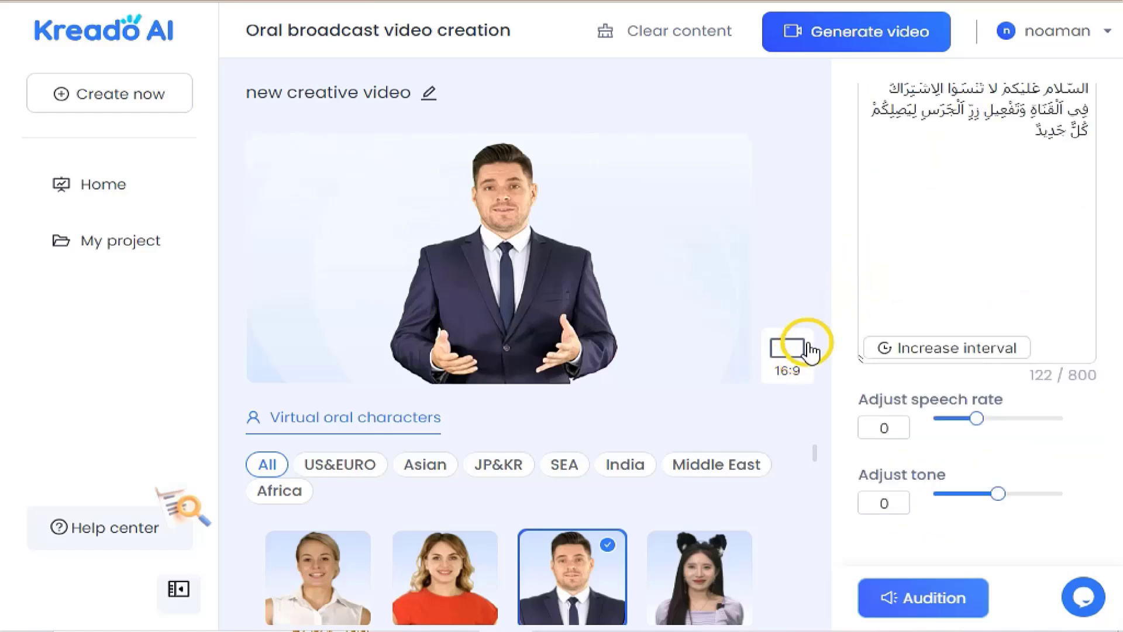
- Generate the Arabic oral broadcast video, dismissing the video download overlay on the preview
left_click(838, 47)
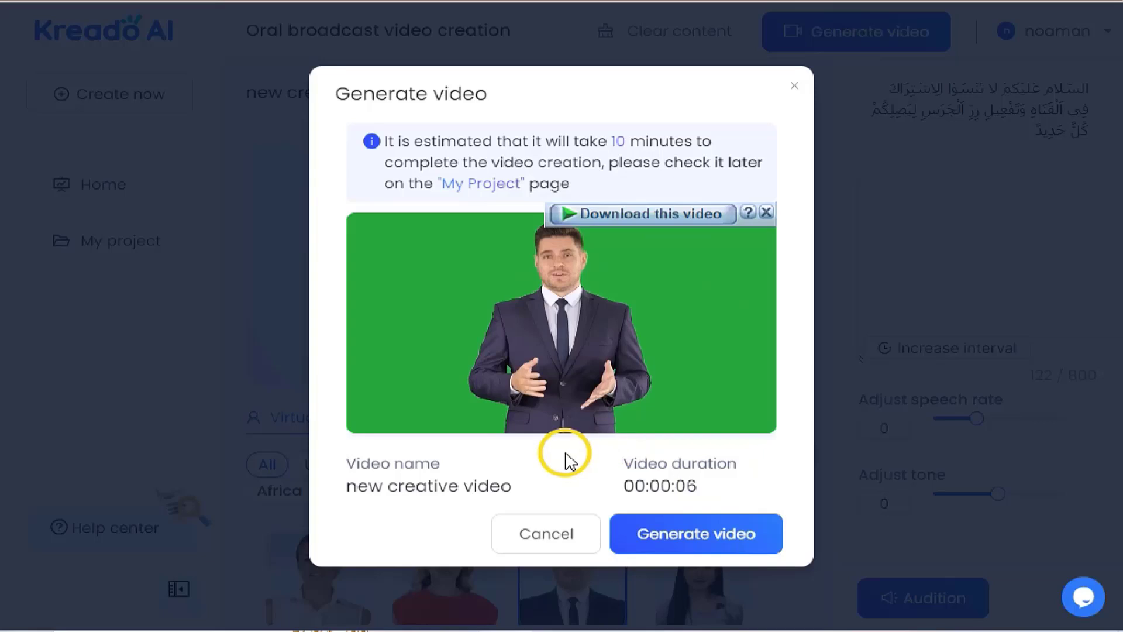
left_click(766, 212)
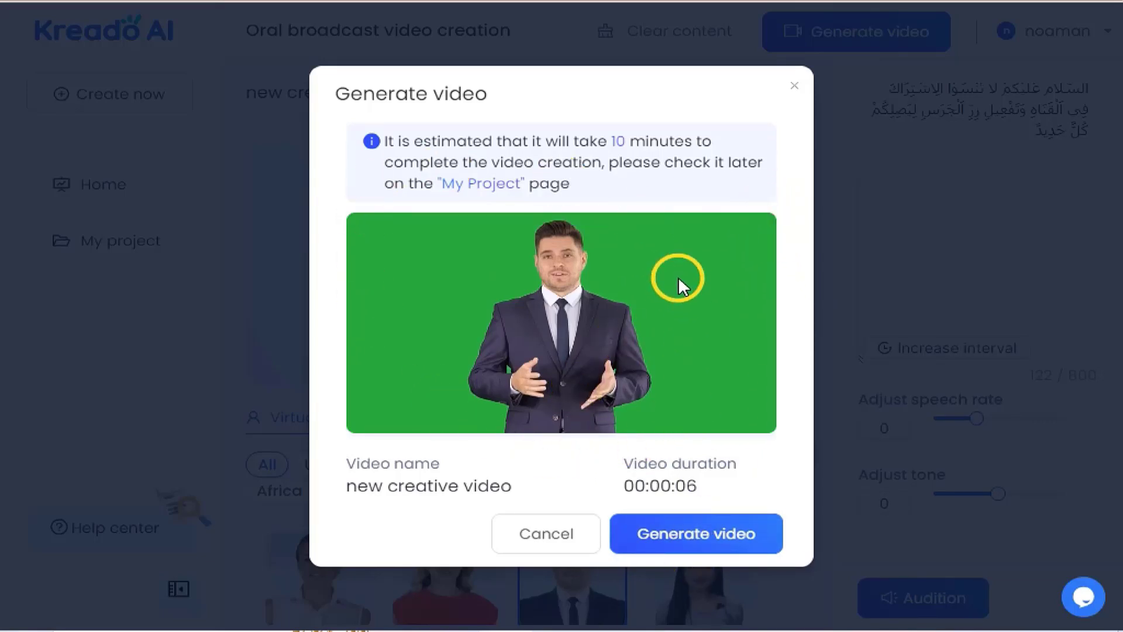
left_click(677, 547)
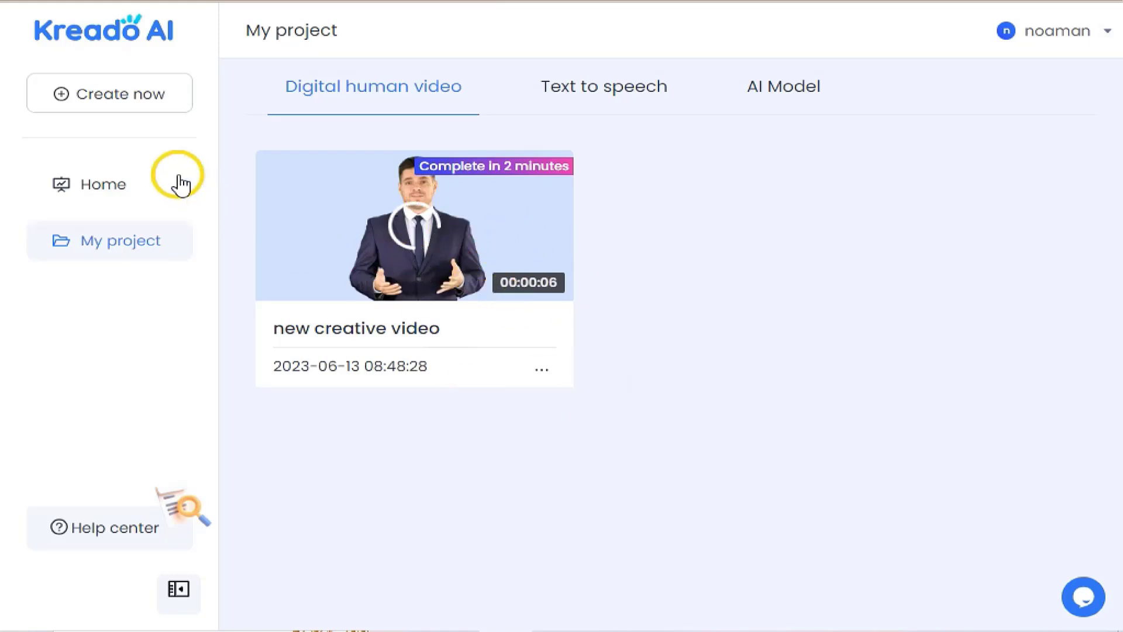
- Start a new oral broadcast video creation project
left_click(125, 97)
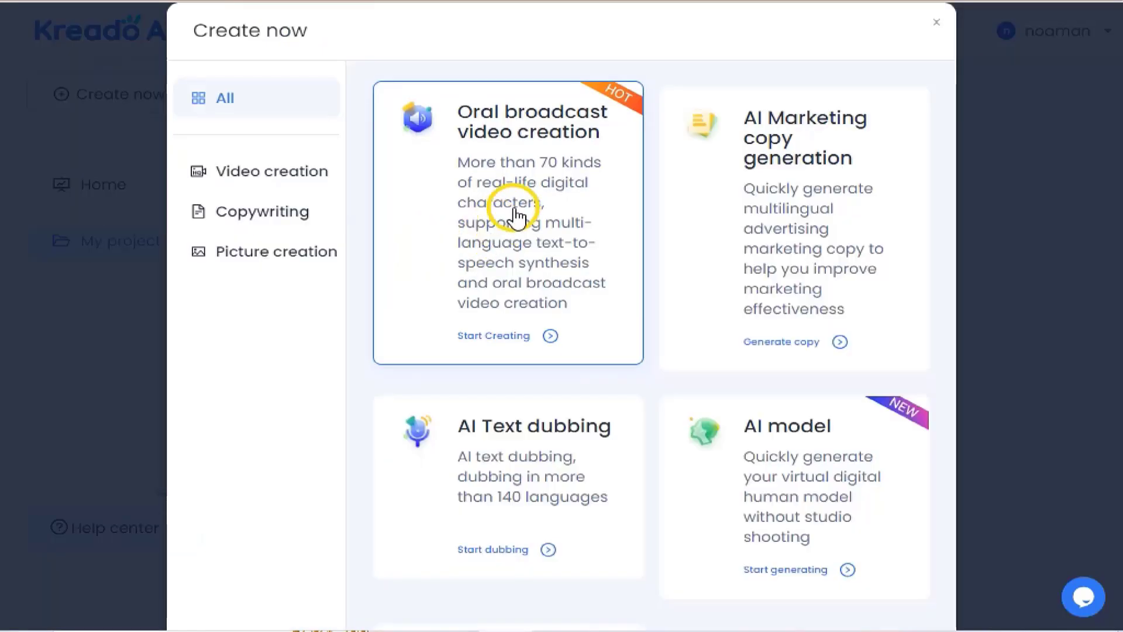
left_click(515, 210)
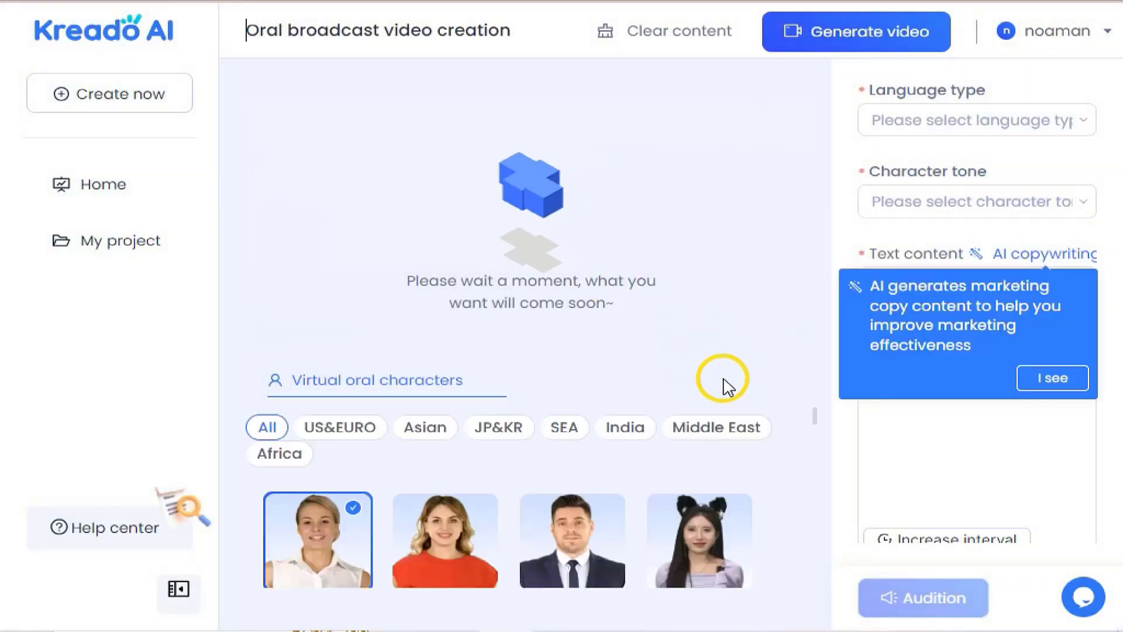
scroll(676, 482, "down", 3)
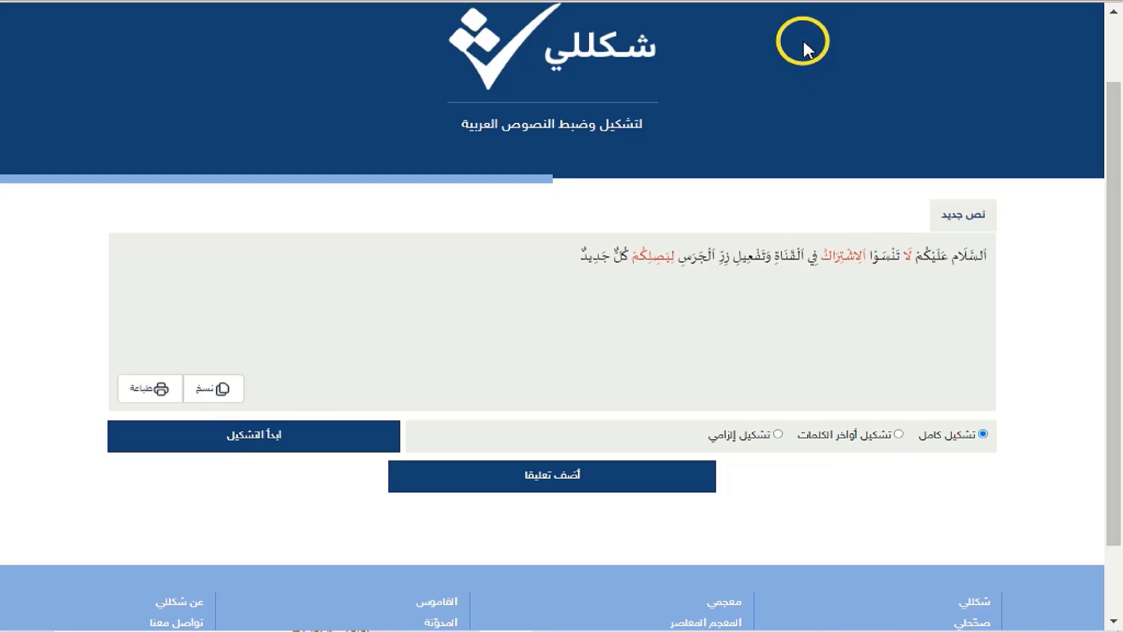
- Open Google Translate in a new browser tab and translate the copied vocalized Arabic text into English
key("ctrl+t")
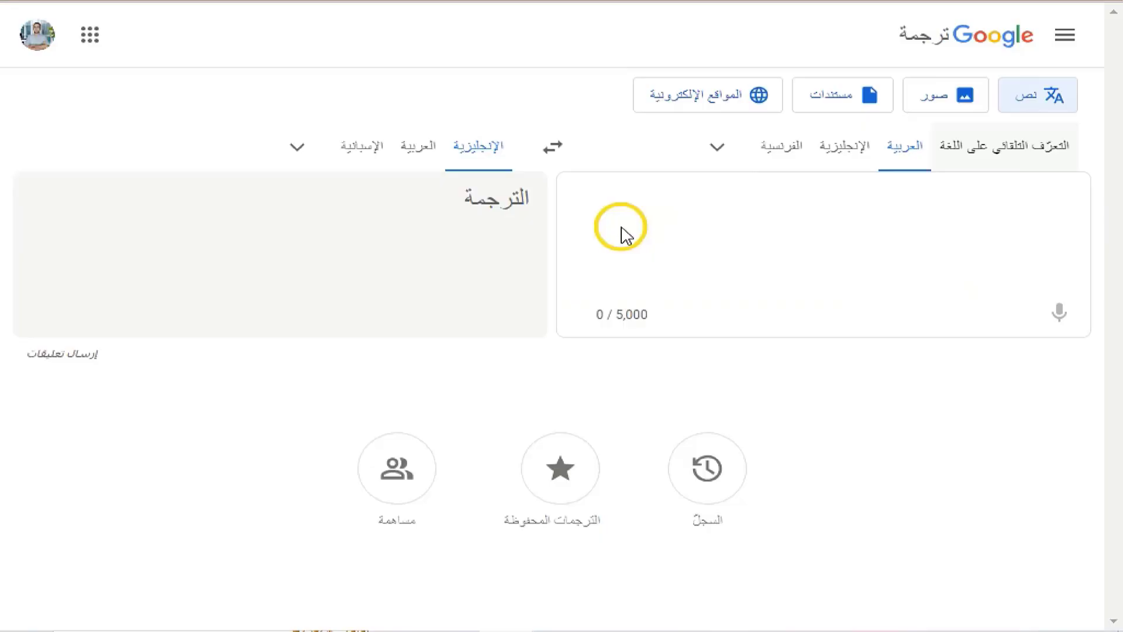
right_click(672, 221)
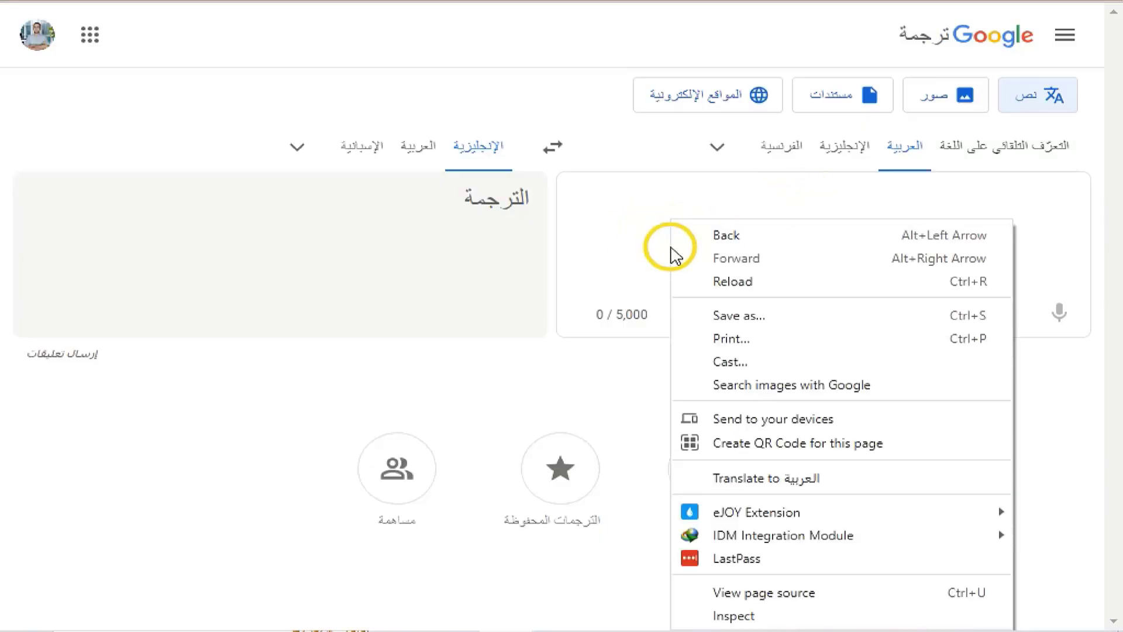
left_click(614, 212)
right_click(619, 219)
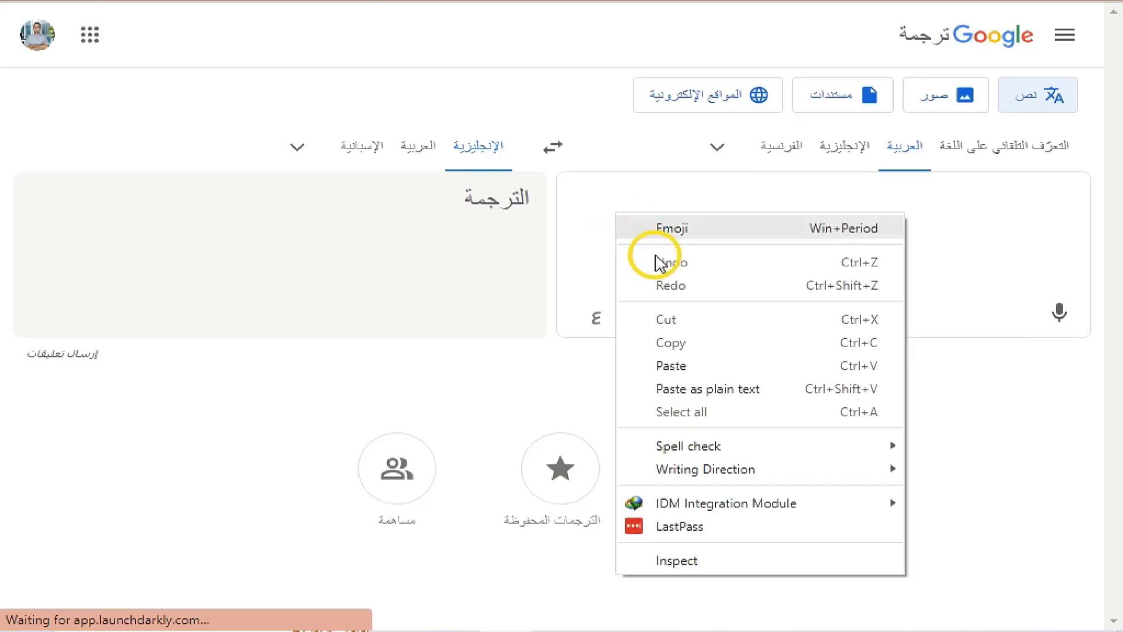
left_click(673, 363)
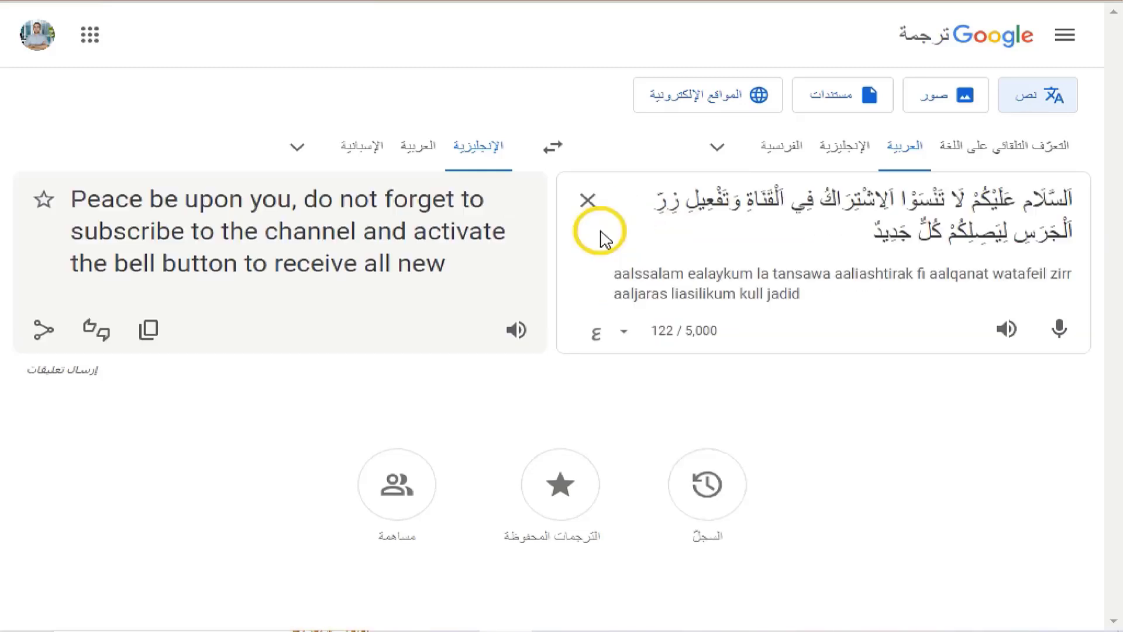
- Insert a line break after the السلام عليكم greeting in the source text and copy the English translation
left_click(971, 196)
key("Return")
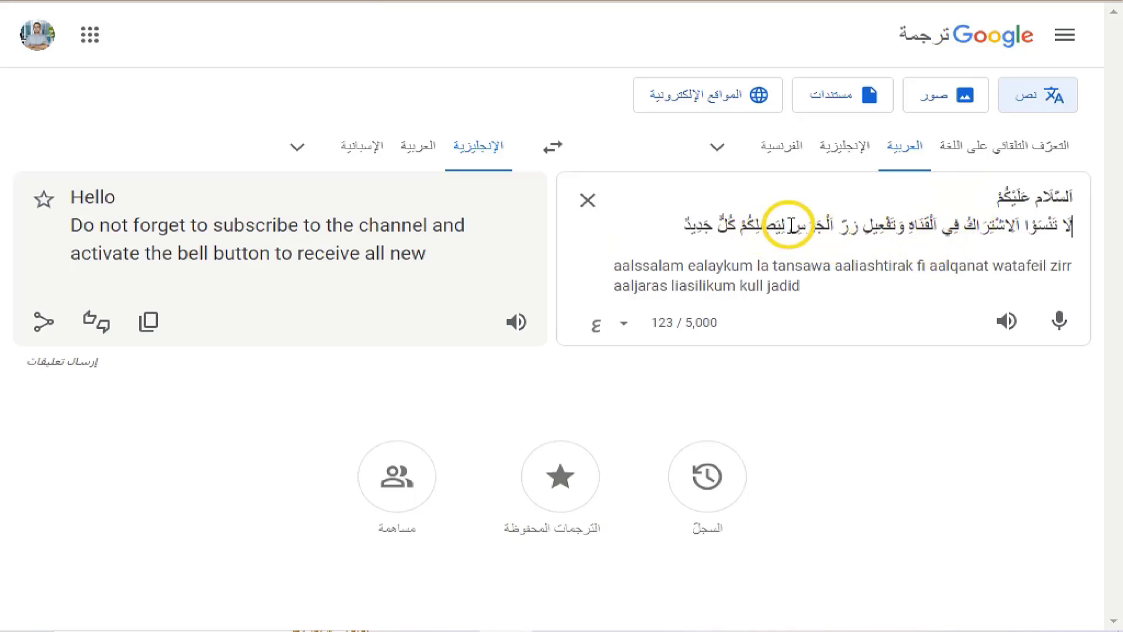
left_click(148, 322)
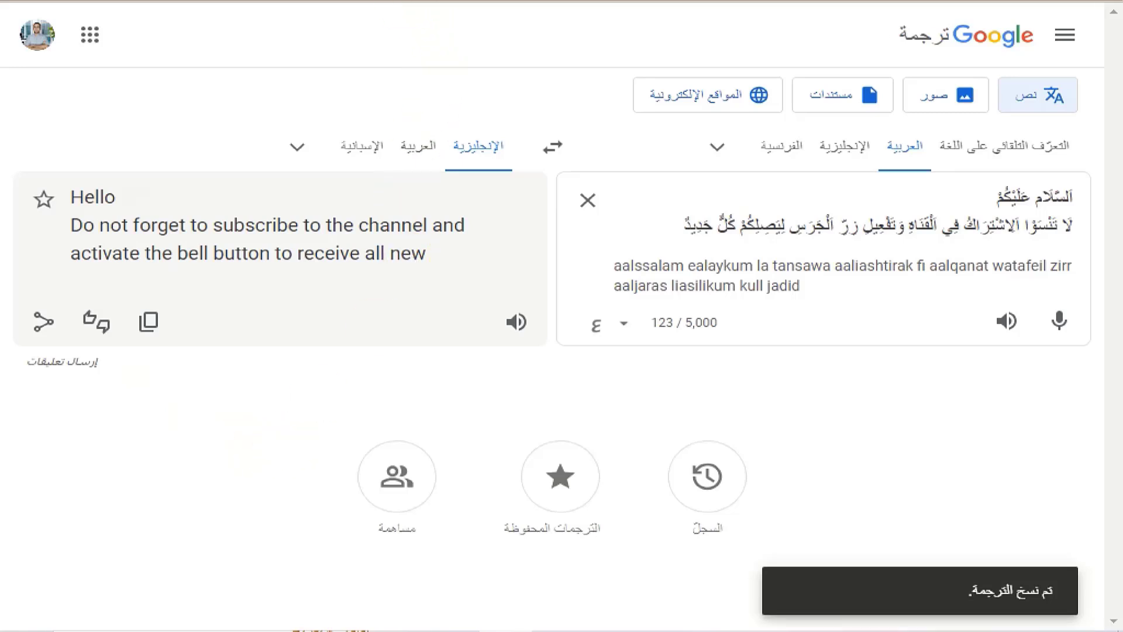
- Return to Kreado AI and enter the copied English translation, starting with "Hello", as the text content
left_click(416, 3)
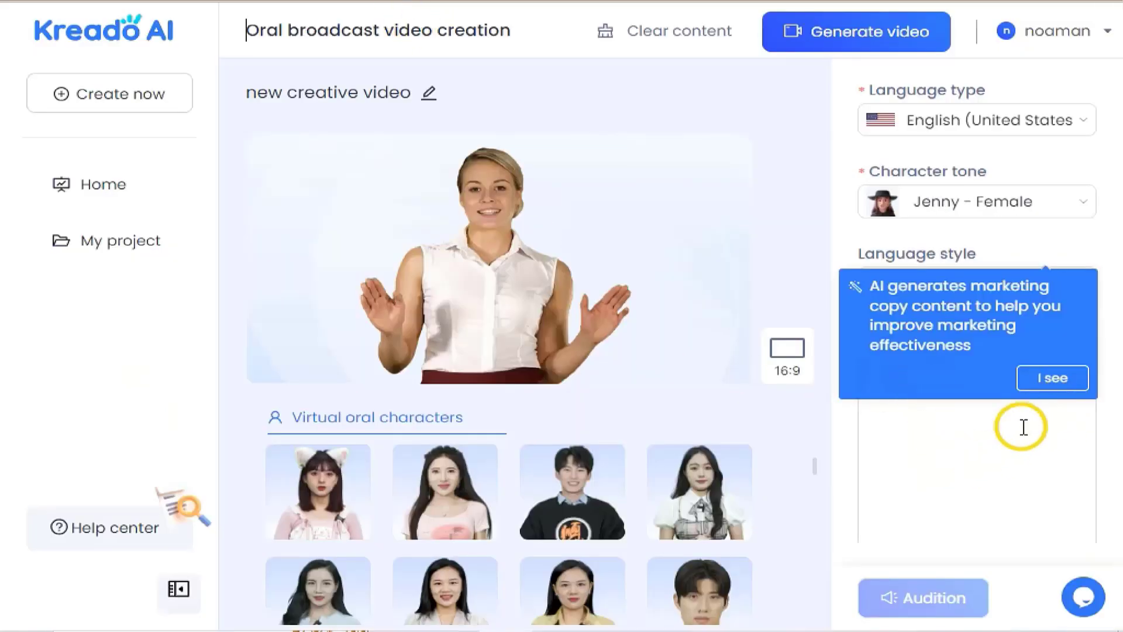
left_click(990, 423)
type("Hello Do not forget to subscribe to the channel and activate the bell button to receive all new")
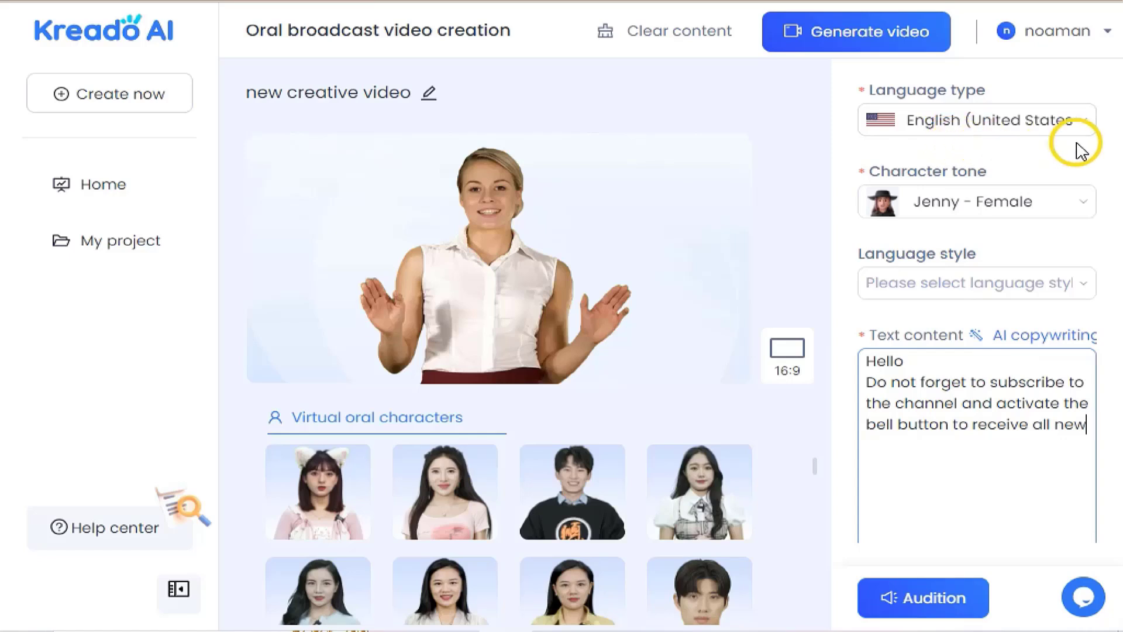
- Set the character tone to Jenny Multilingual - Female and audition the English text
left_click(942, 212)
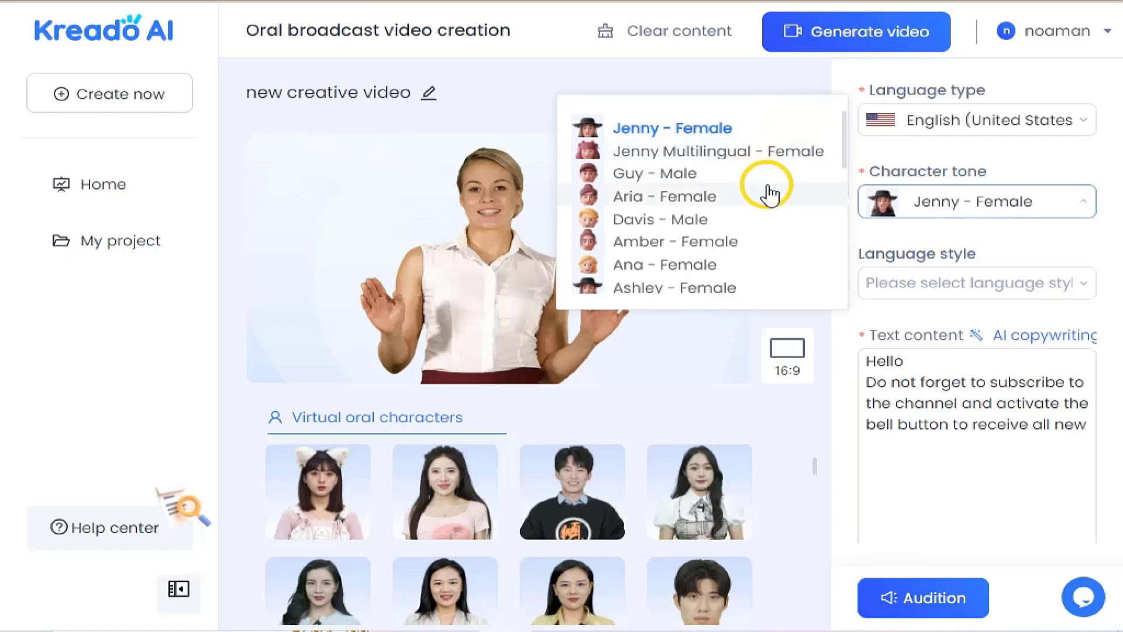
left_click(775, 157)
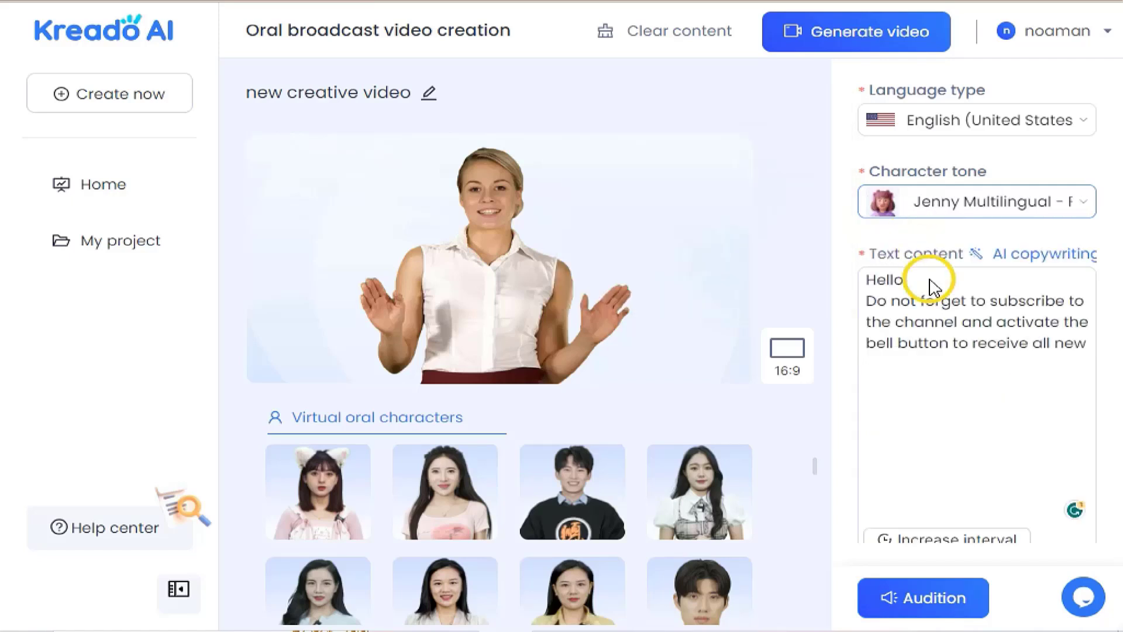
left_click(941, 597)
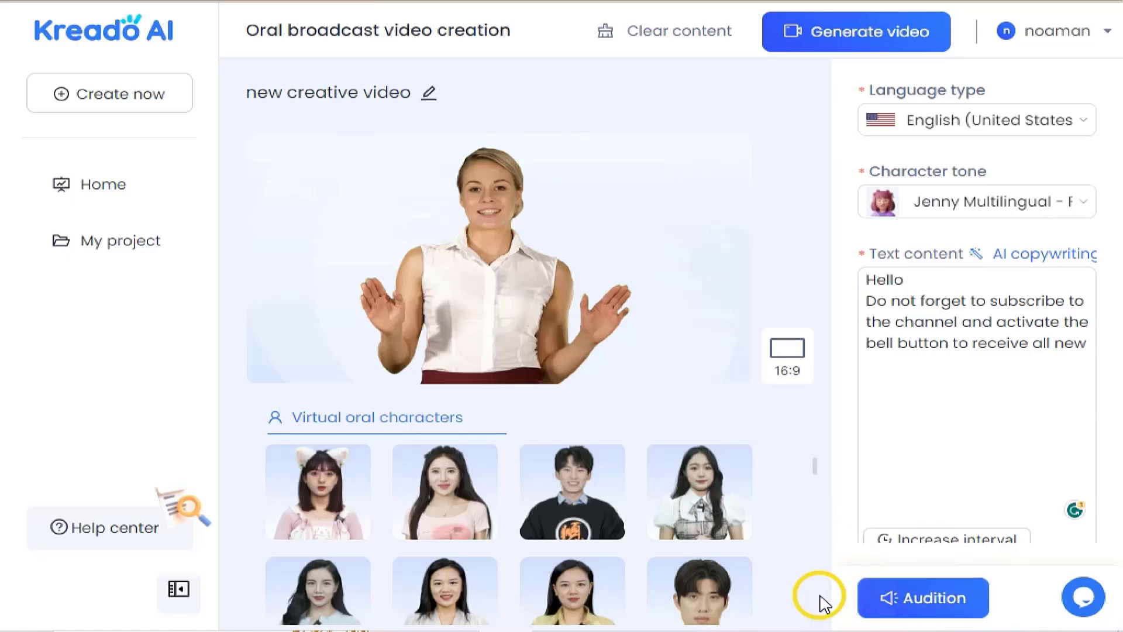
- Try the Guy - Male, Aria - Female and Ana - Female character tones, auditioning the English text
left_click(933, 202)
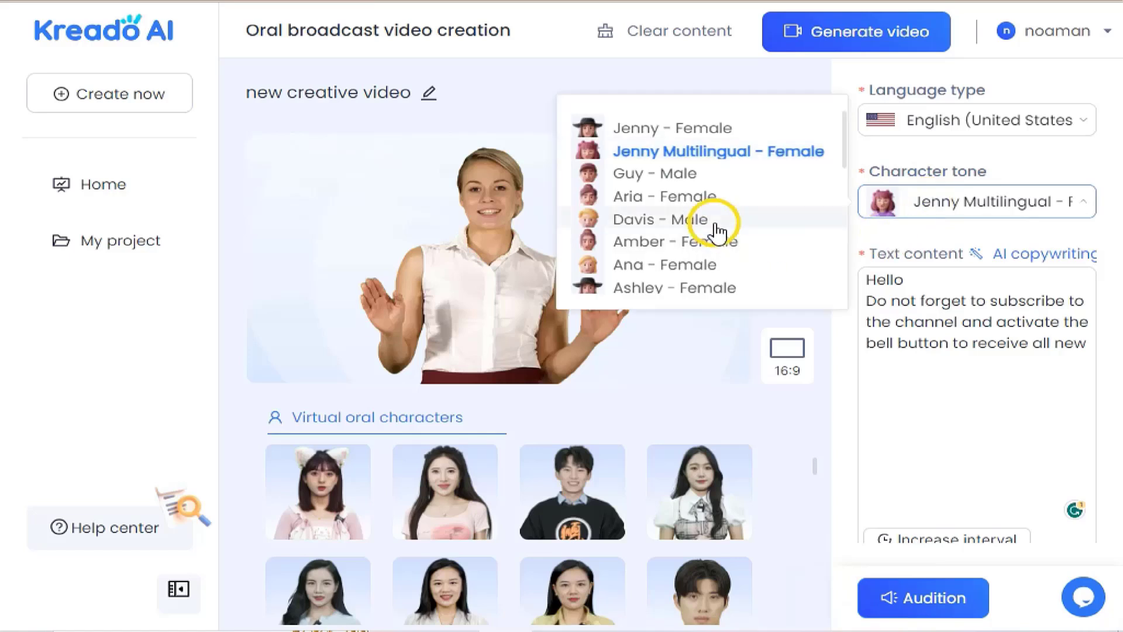
left_click(697, 183)
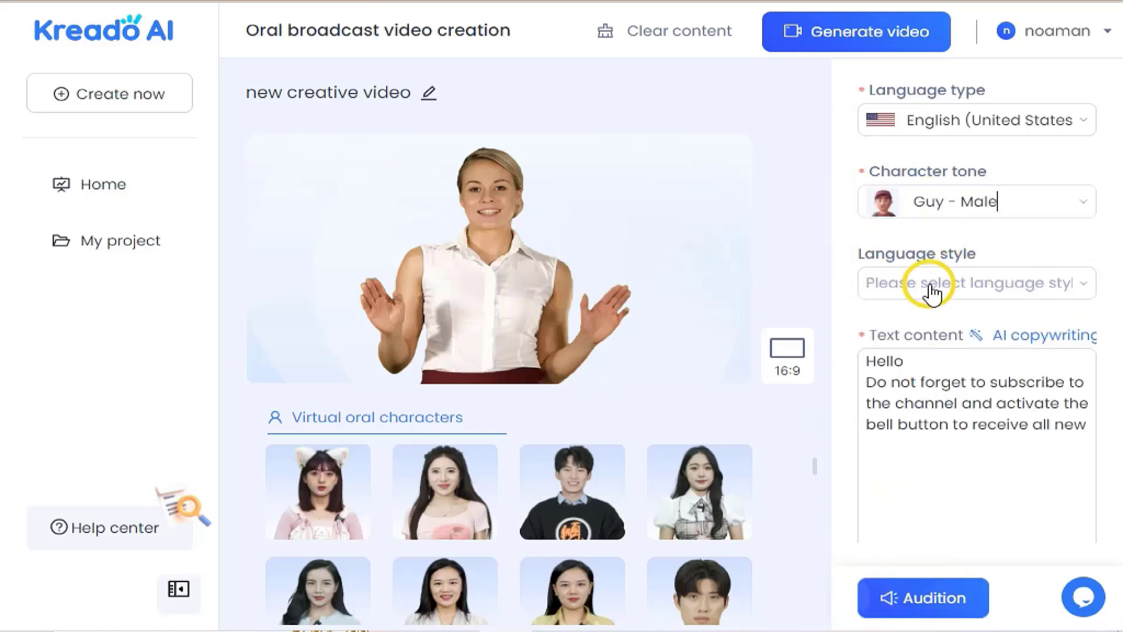
left_click(919, 202)
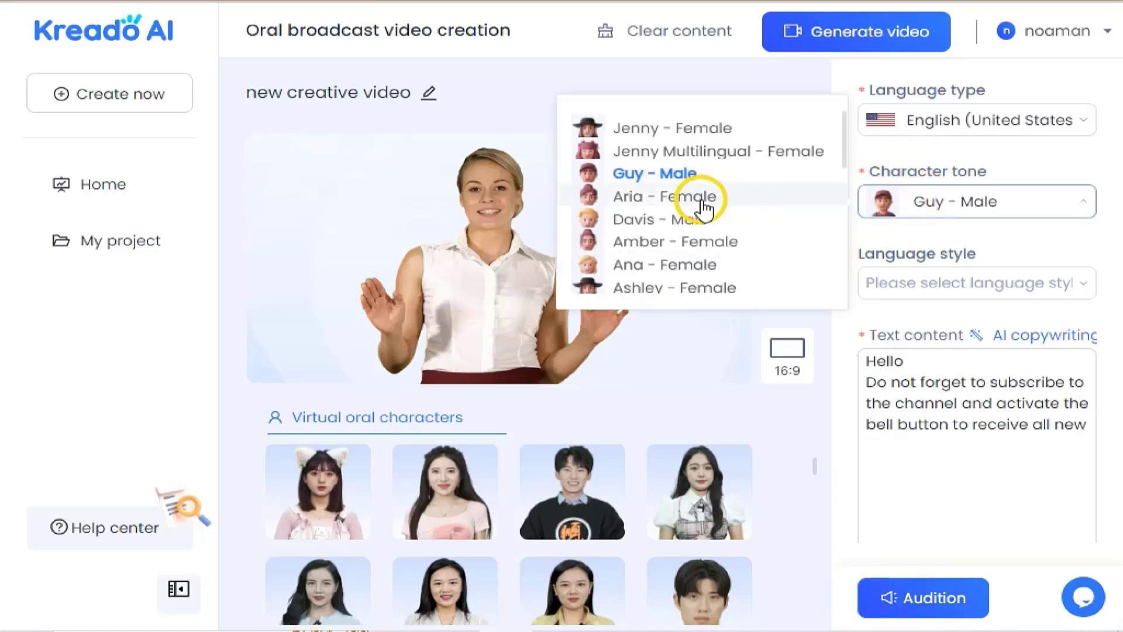
left_click(667, 202)
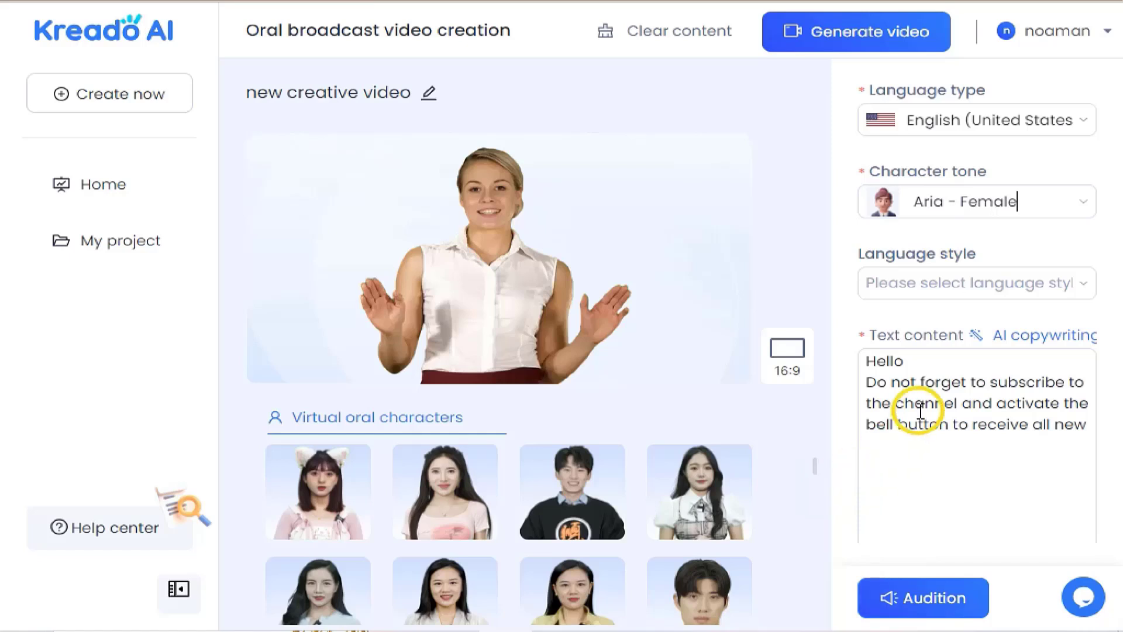
left_click(966, 197)
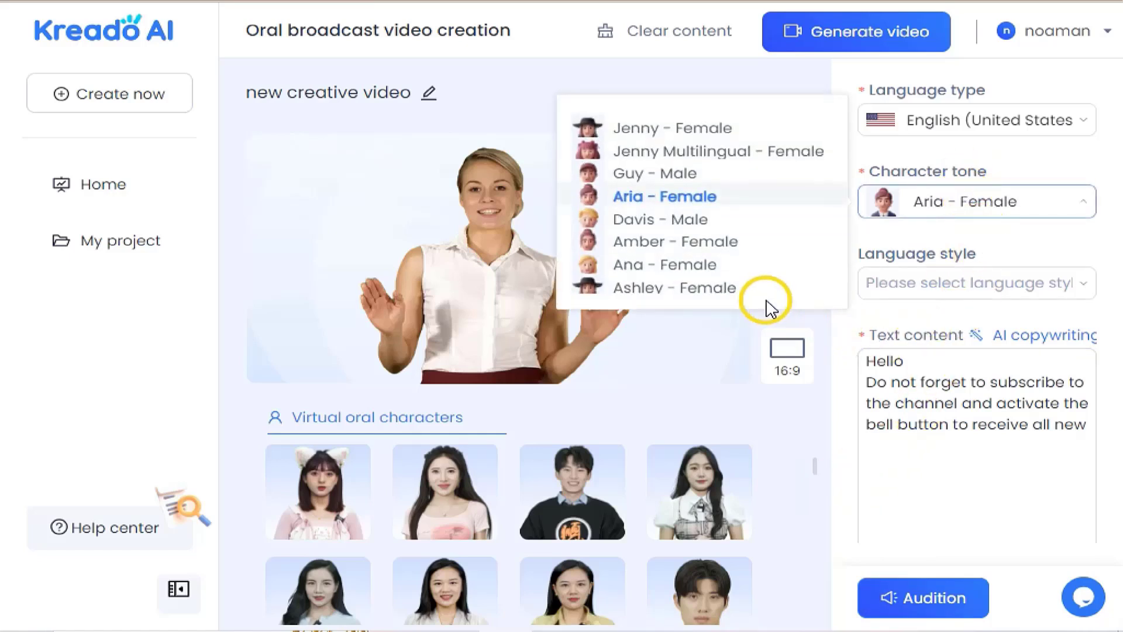
left_click(668, 266)
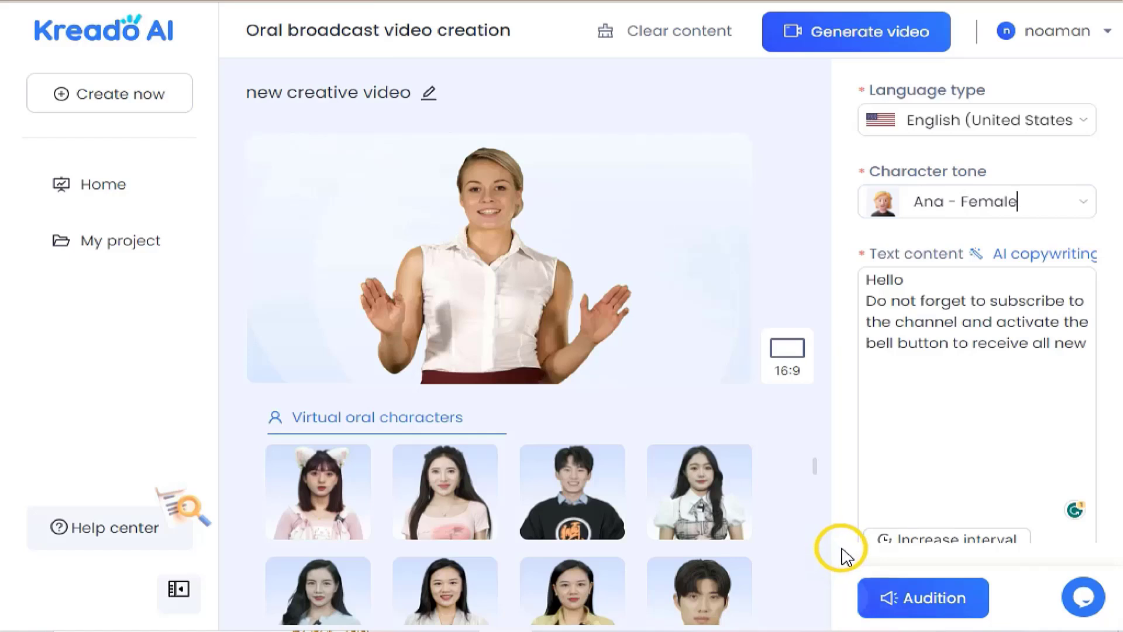
left_click(921, 599)
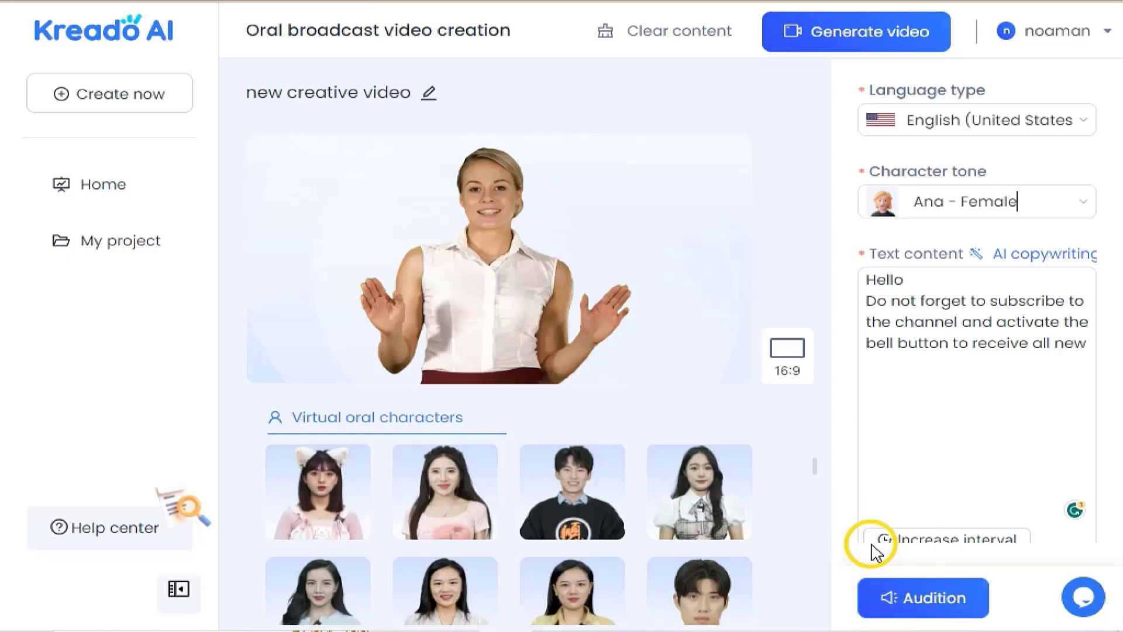
- Switch the character tone back to Jenny Multilingual - Female and browse the virtual oral characters
left_click(995, 201)
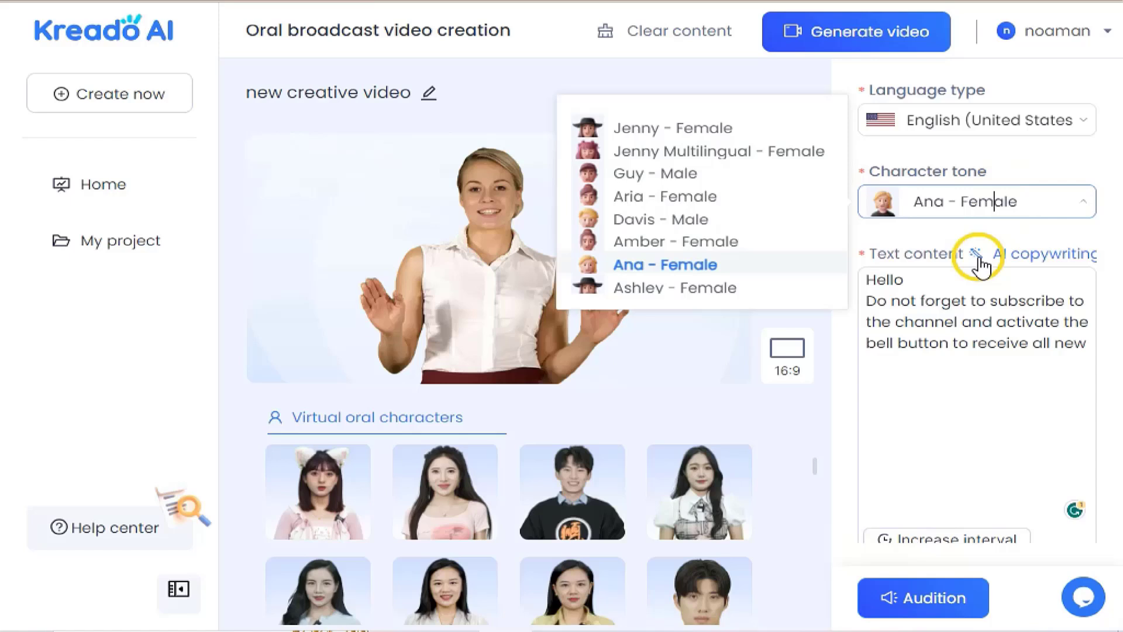
left_click(774, 155)
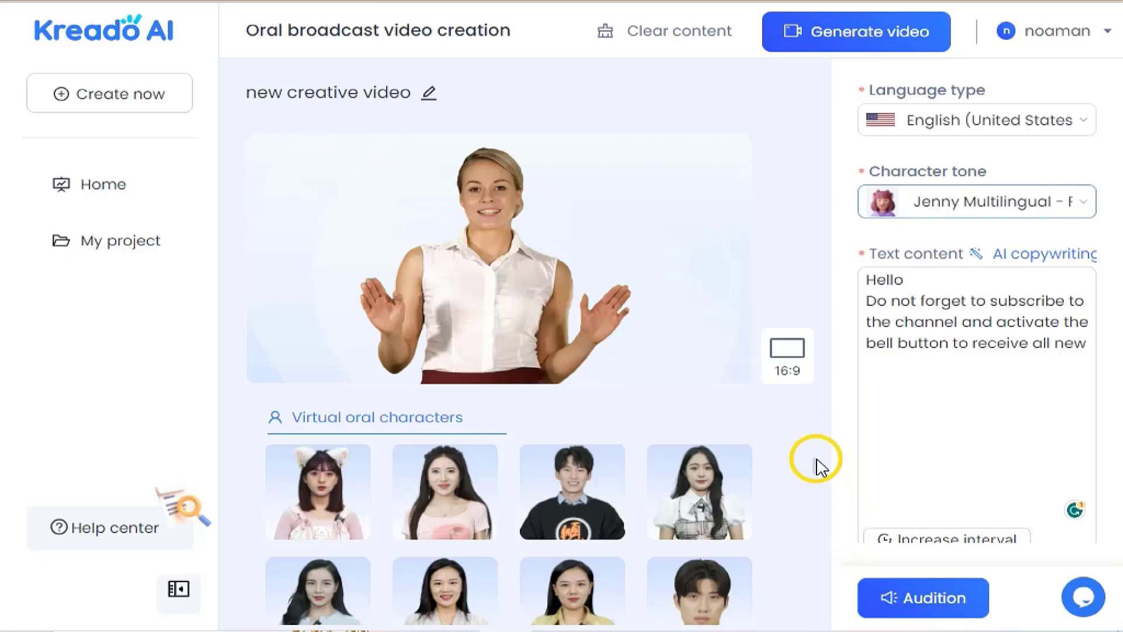
scroll(818, 465, "up", 10)
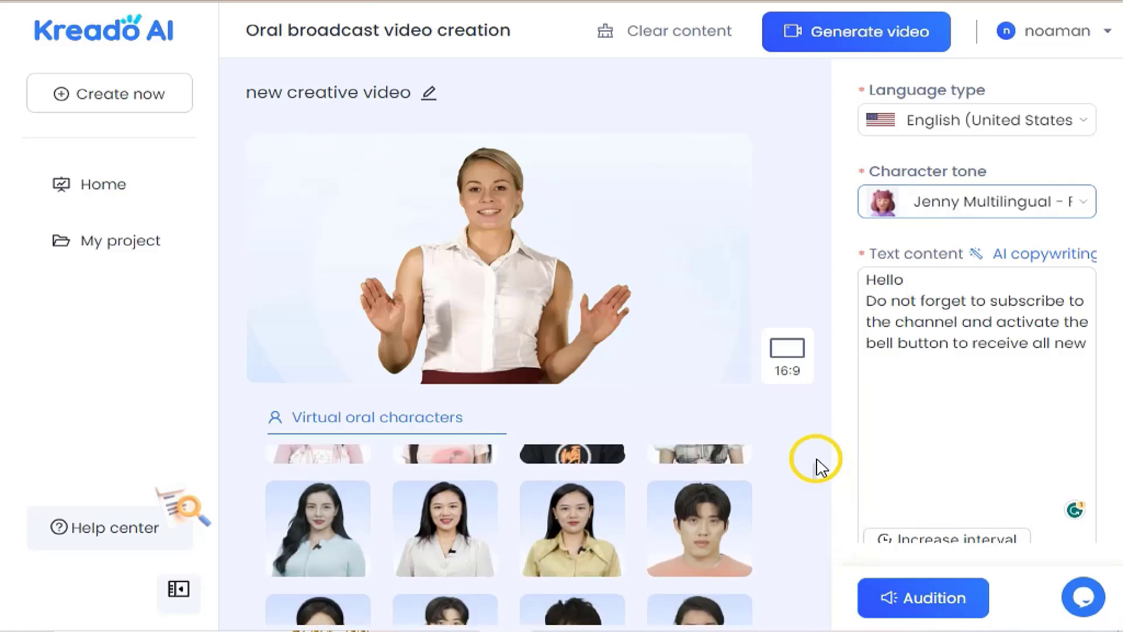
- Keep the blonde woman in the white blouse as the virtual character and generate the English video
scroll(314, 547, "down", 5)
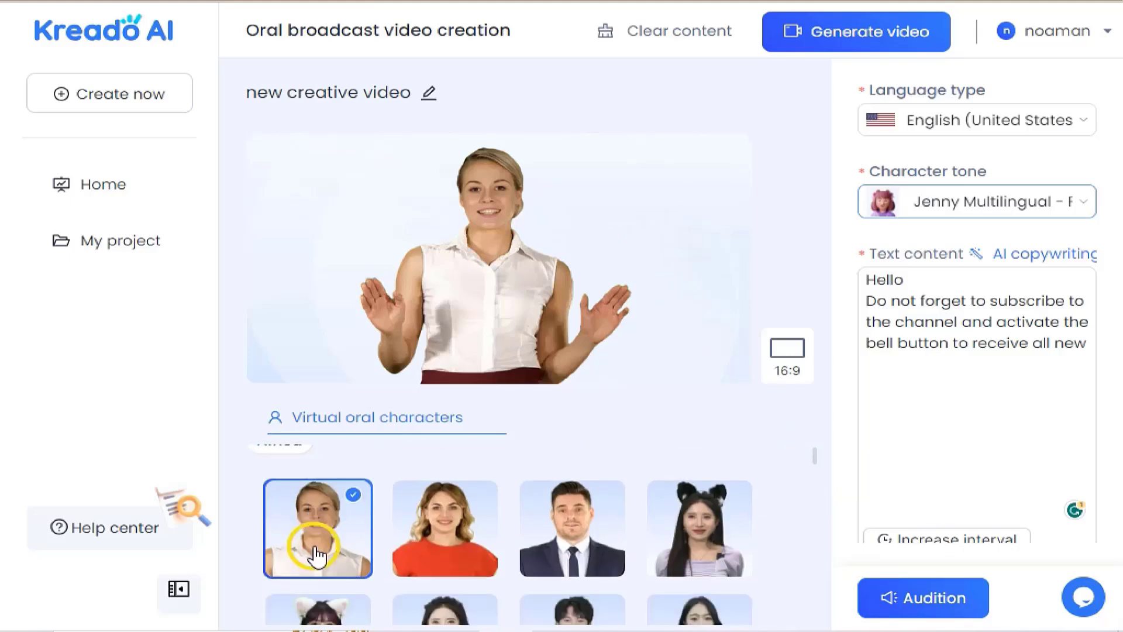
scroll(415, 579, "up", 5)
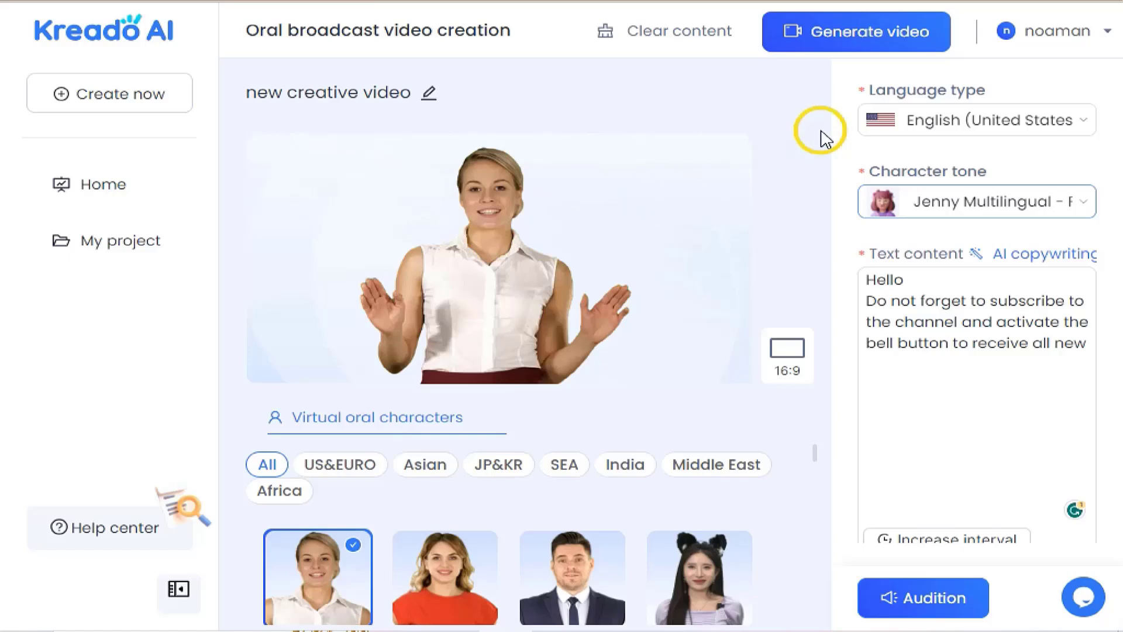
left_click(847, 36)
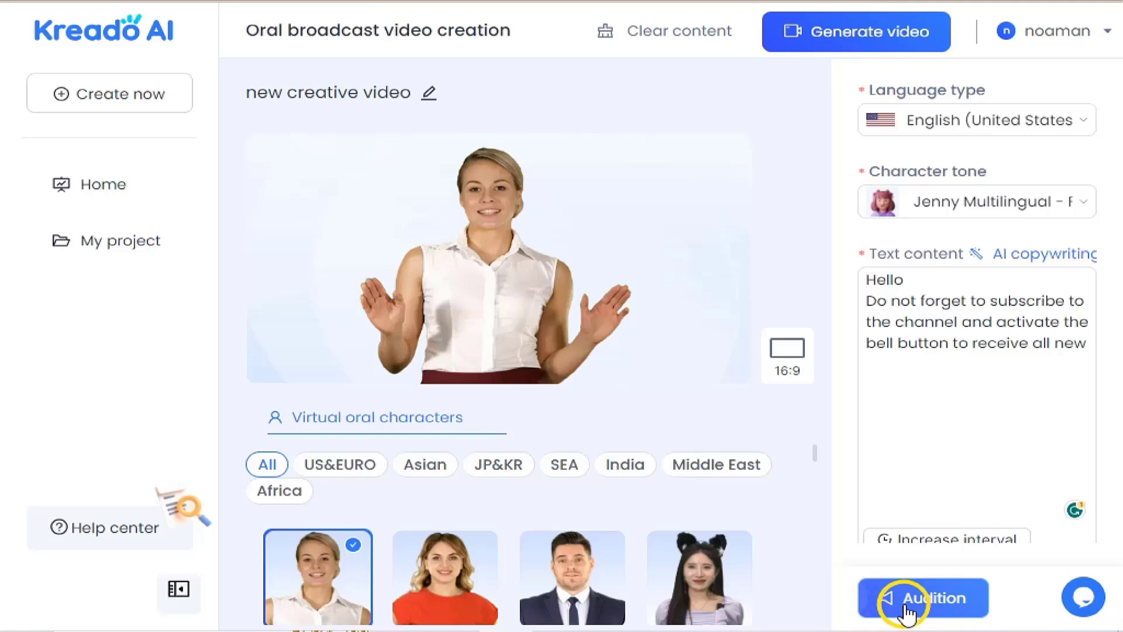
left_click(851, 33)
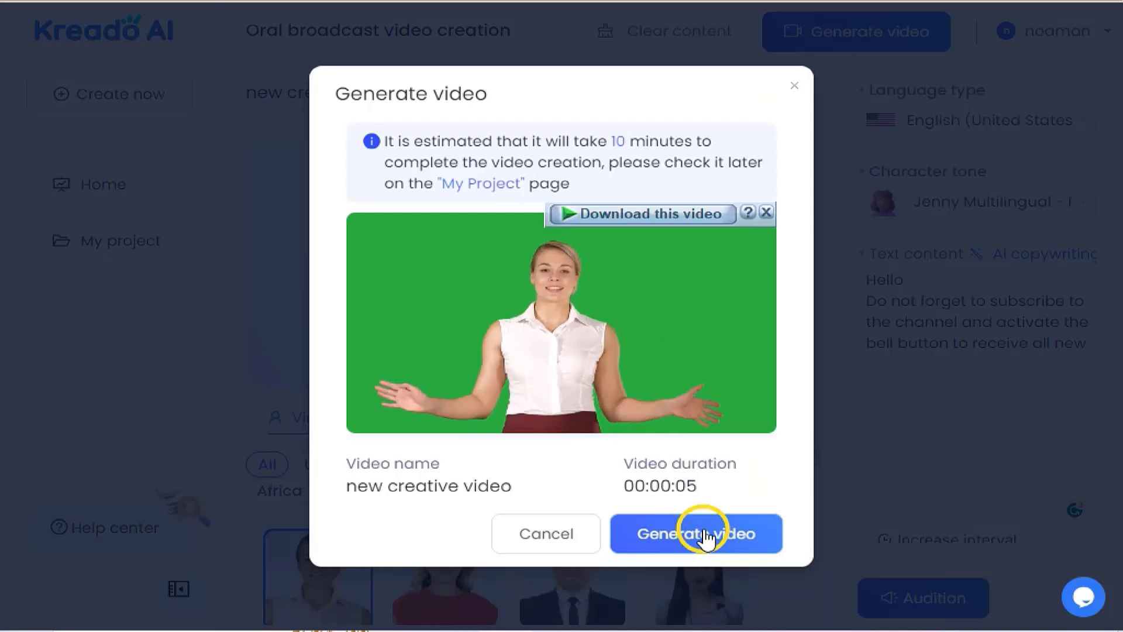
left_click(706, 535)
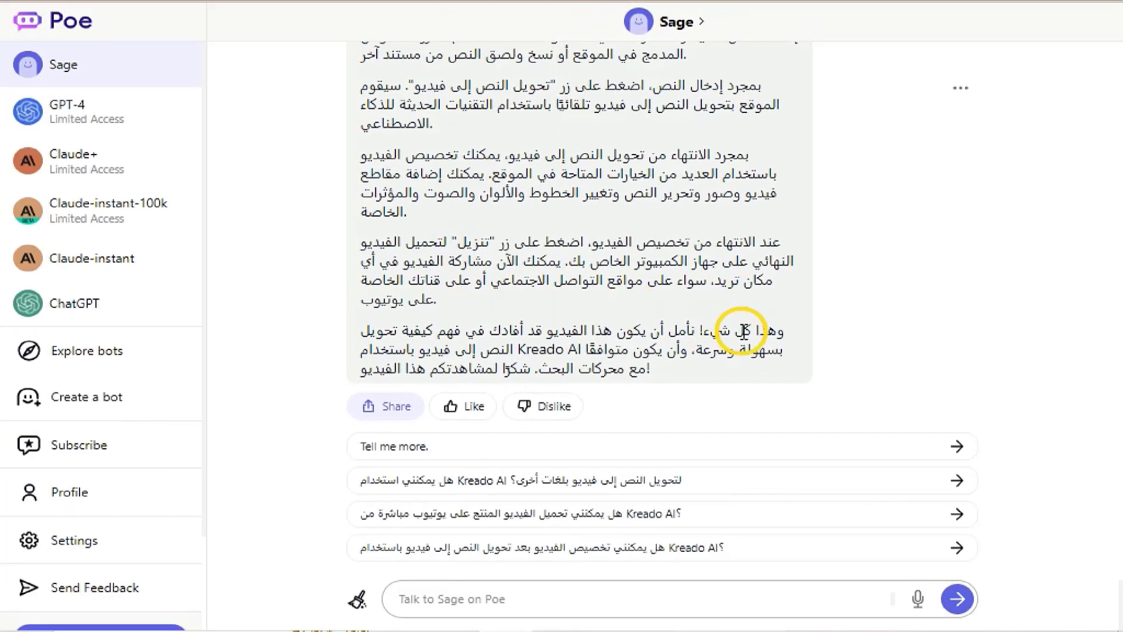
- Switch to Poe, send Sage the prompt "اكتب لي عن أخر أخبار الدراسة في مصر" and read through the answer
left_click(697, 600)
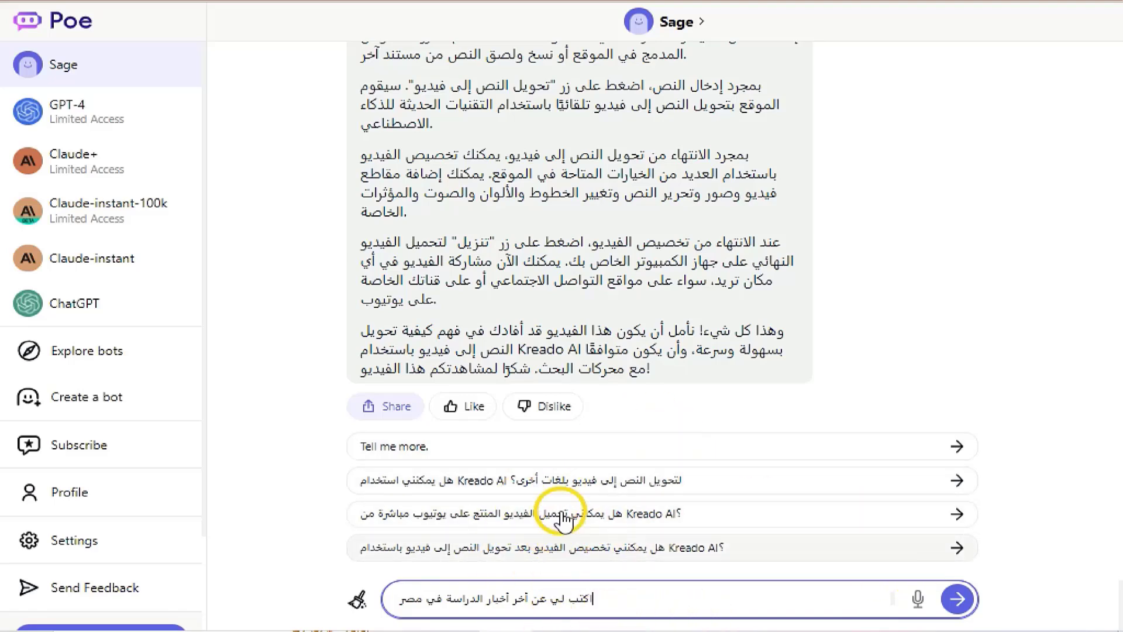
left_click(959, 598)
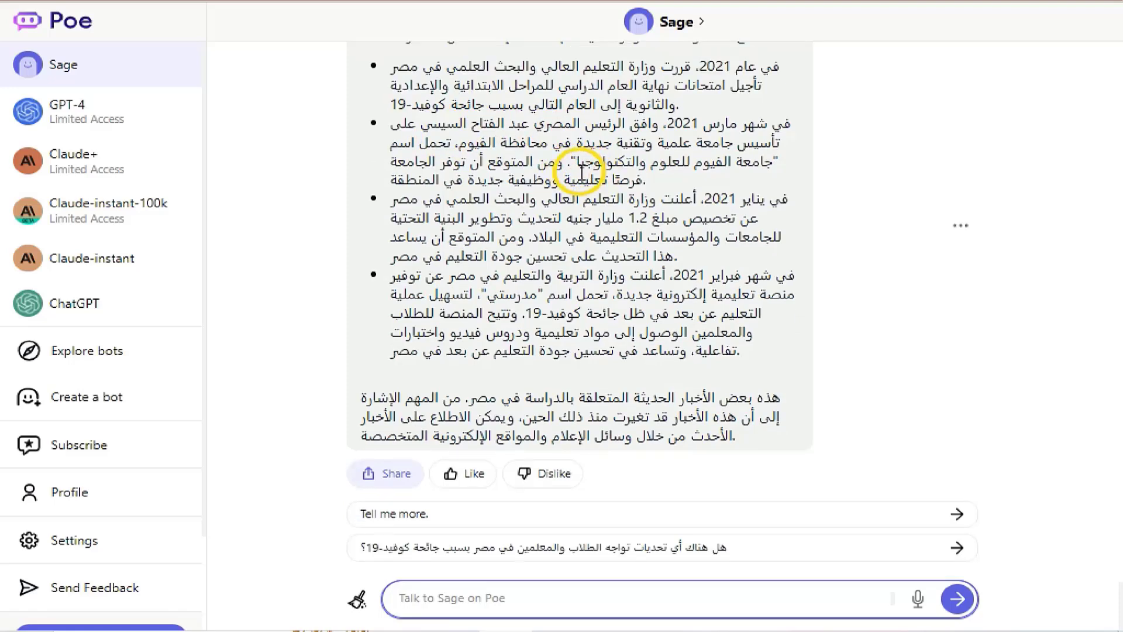
scroll(580, 173, "up", 2)
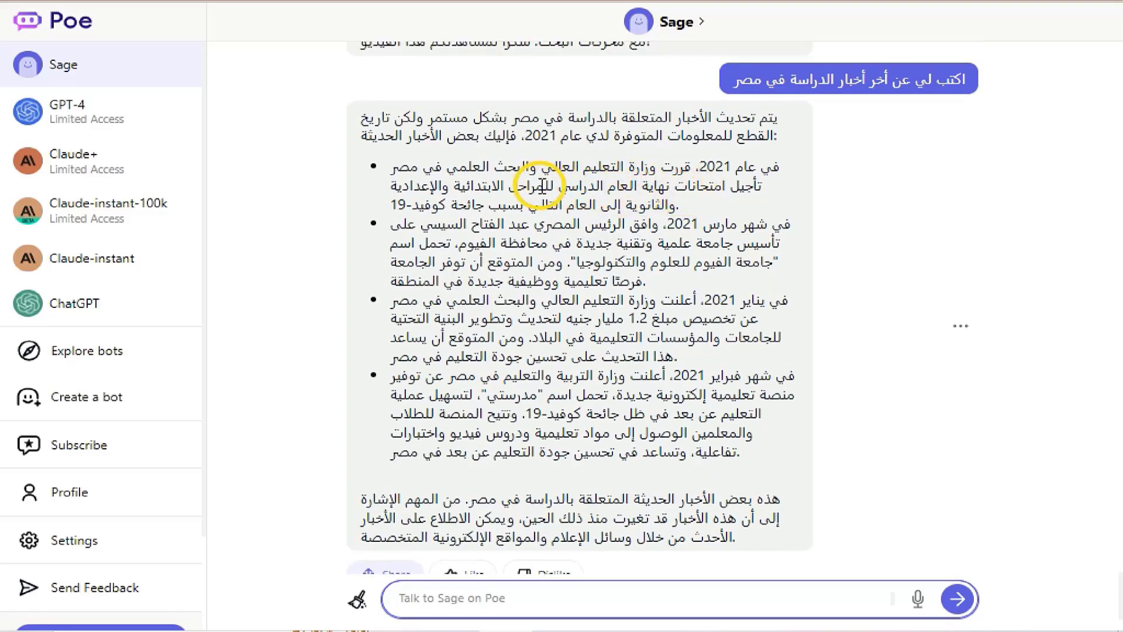
scroll(556, 193, "down", 3)
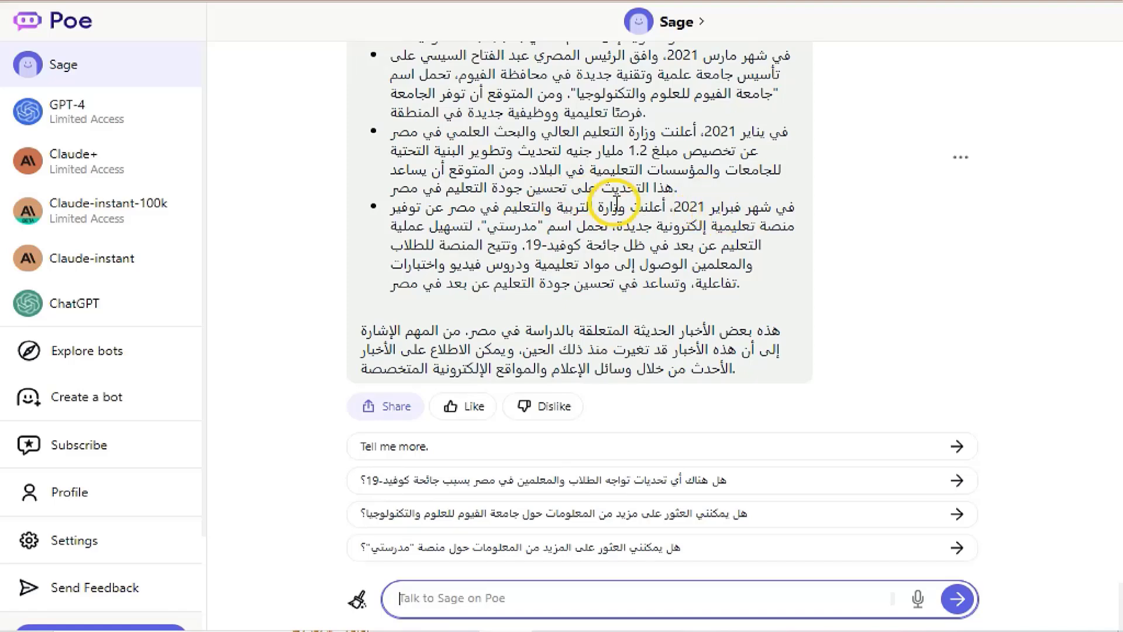
scroll(622, 201, "up", 3)
scroll(621, 195, "down", 3)
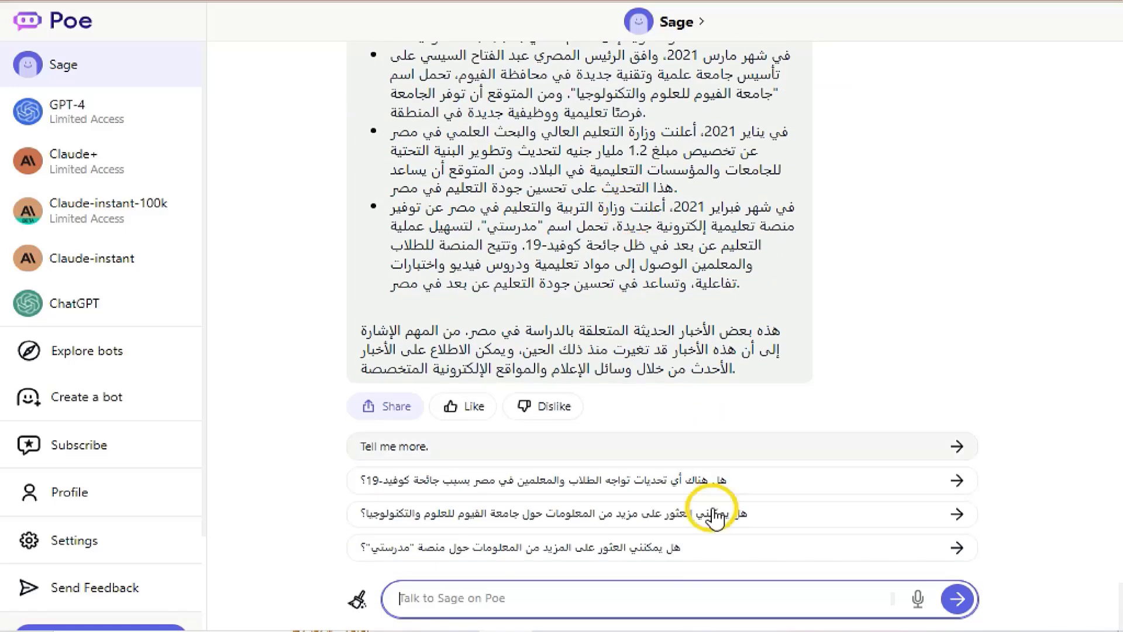
left_click(553, 603)
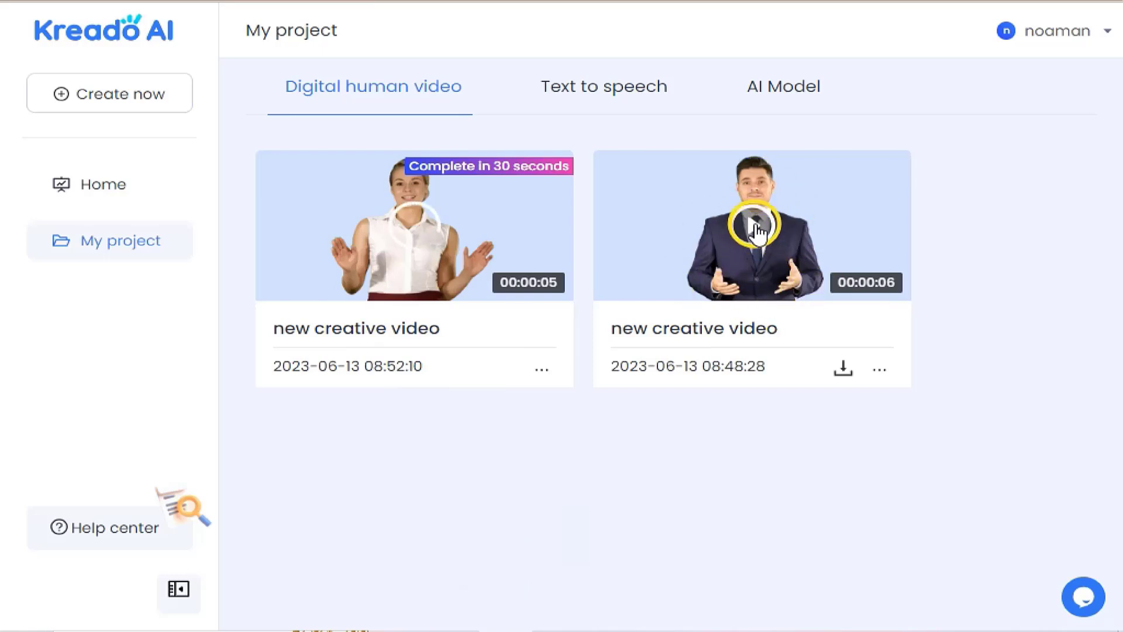
- Switch back to Kreado AI's project list, preview the finished Arabic video of the man in the suit and download it
left_click(756, 230)
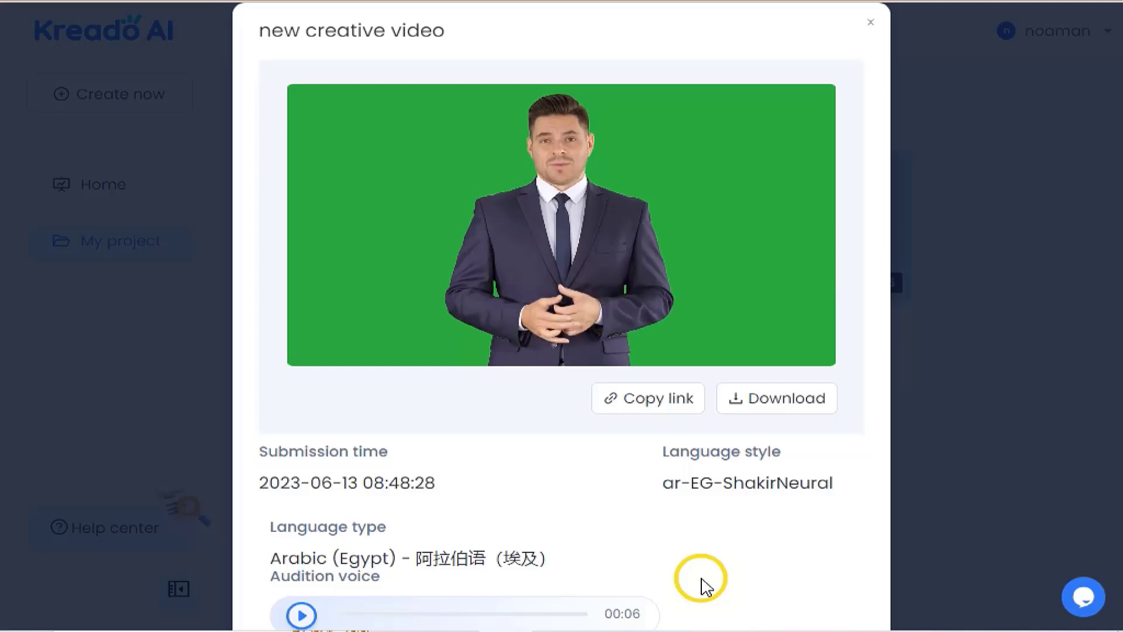
key("Escape")
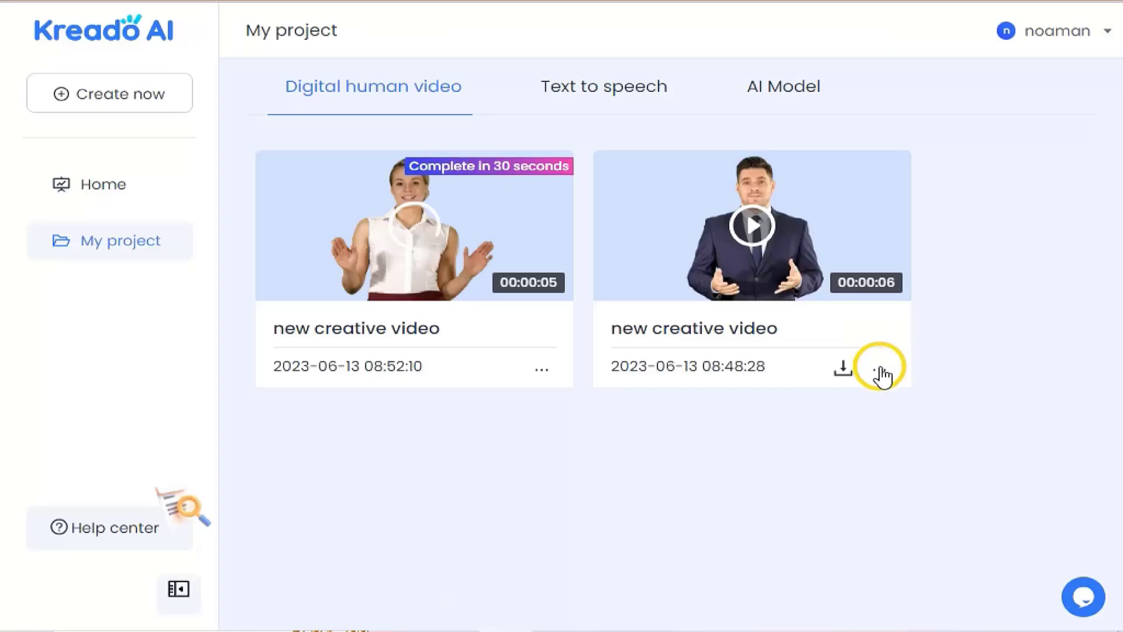
left_click(880, 373)
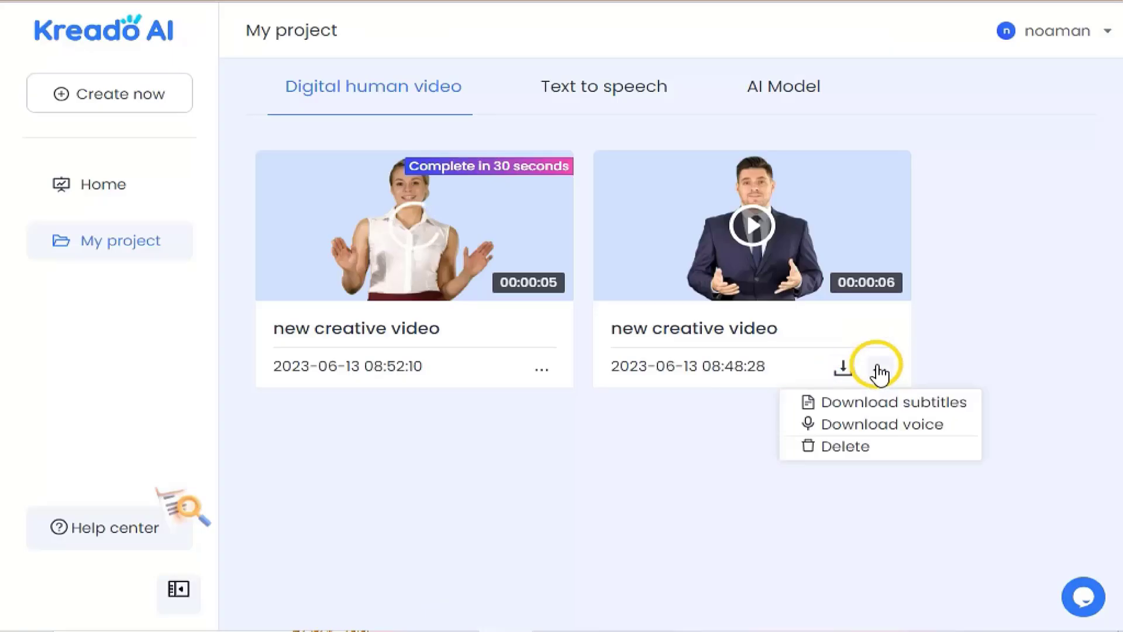
left_click(843, 370)
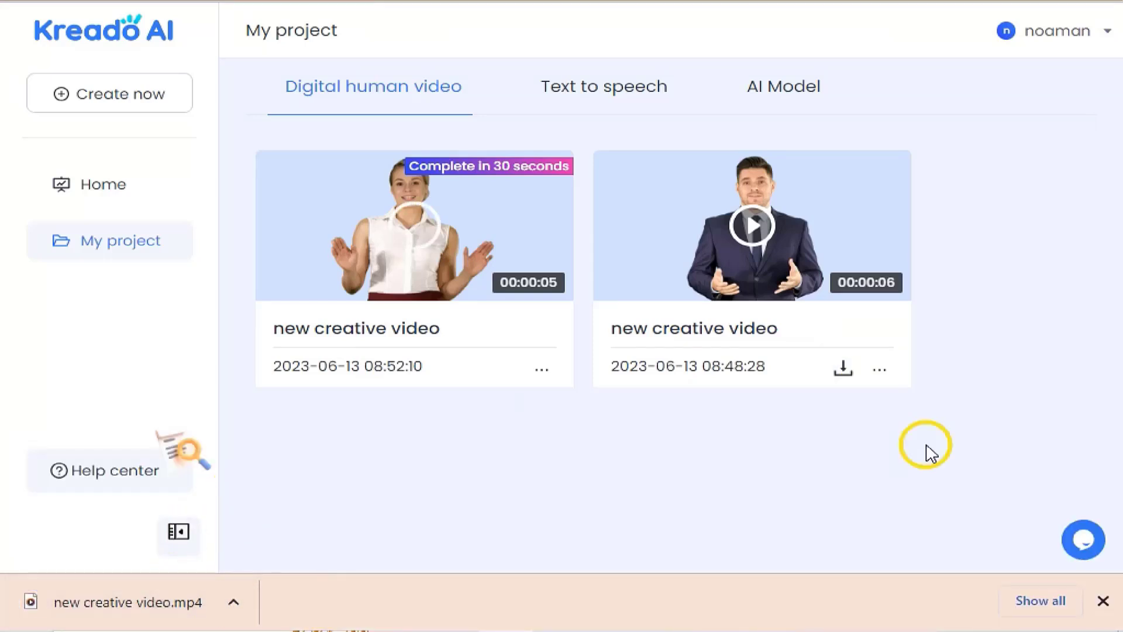
left_click(234, 602)
left_click(260, 472)
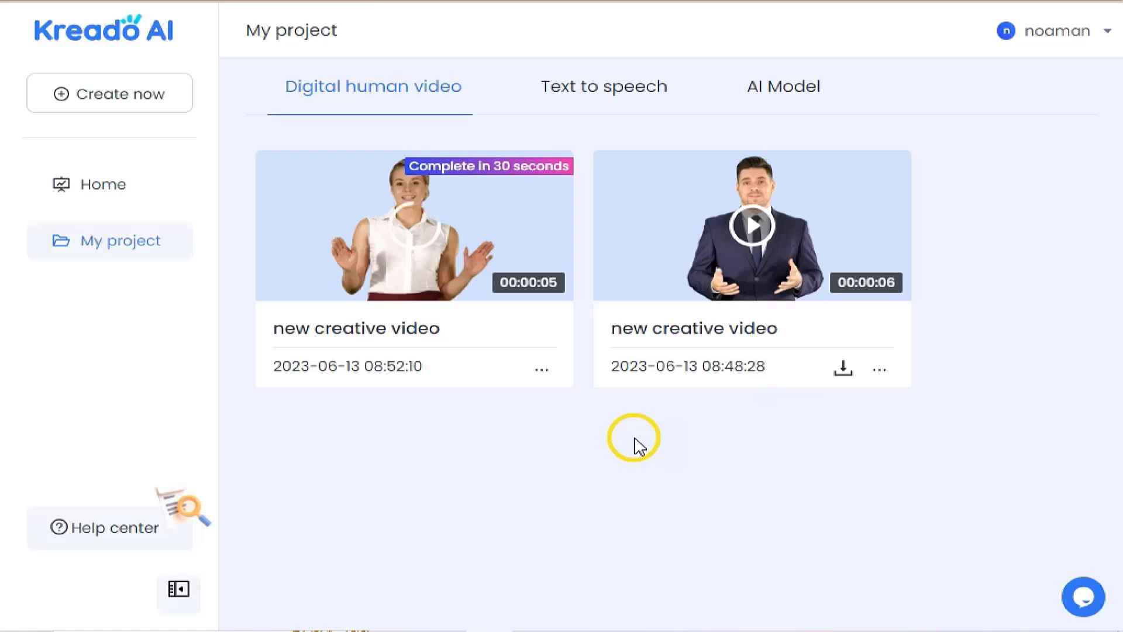
- View the Text to speech and AI Model project categories and open the AI Model creation page
left_click(553, 89)
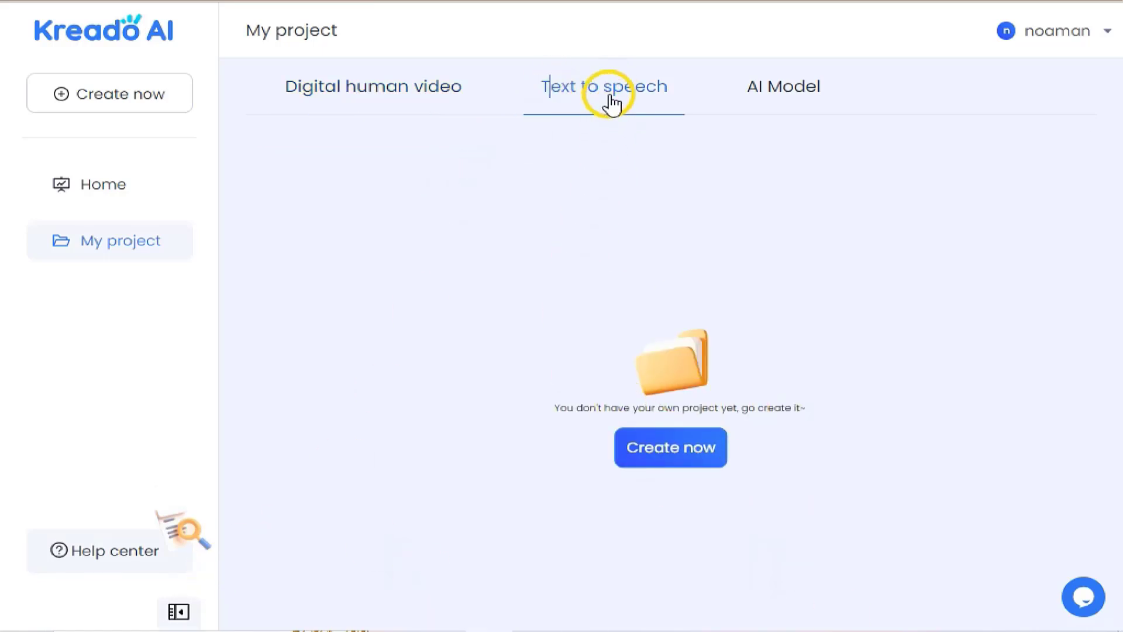
left_click(783, 100)
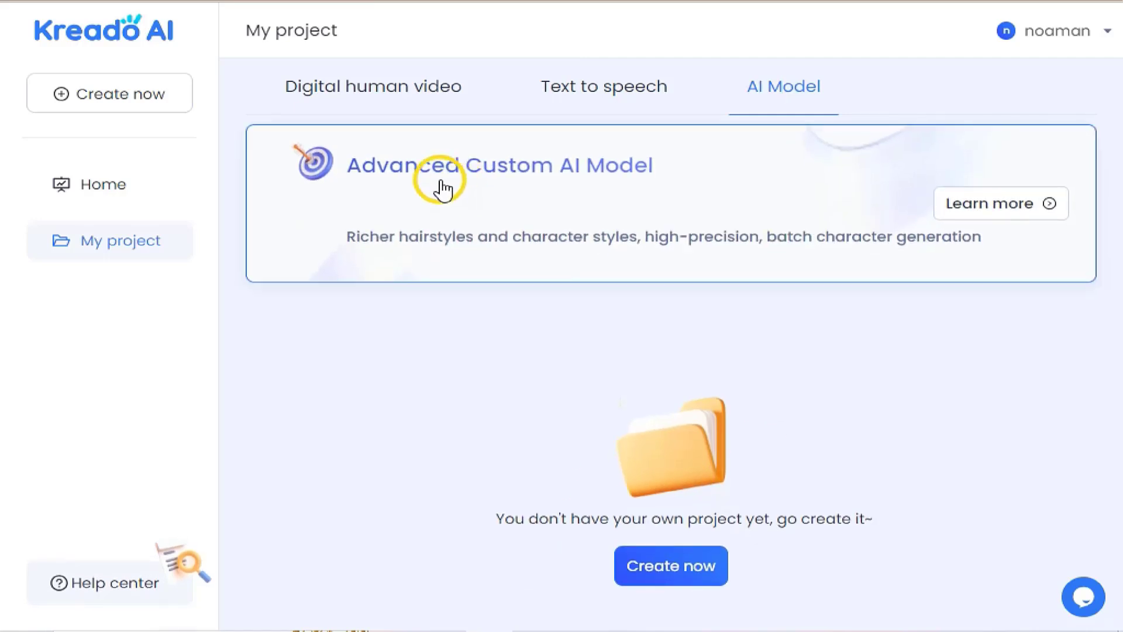
left_click(667, 570)
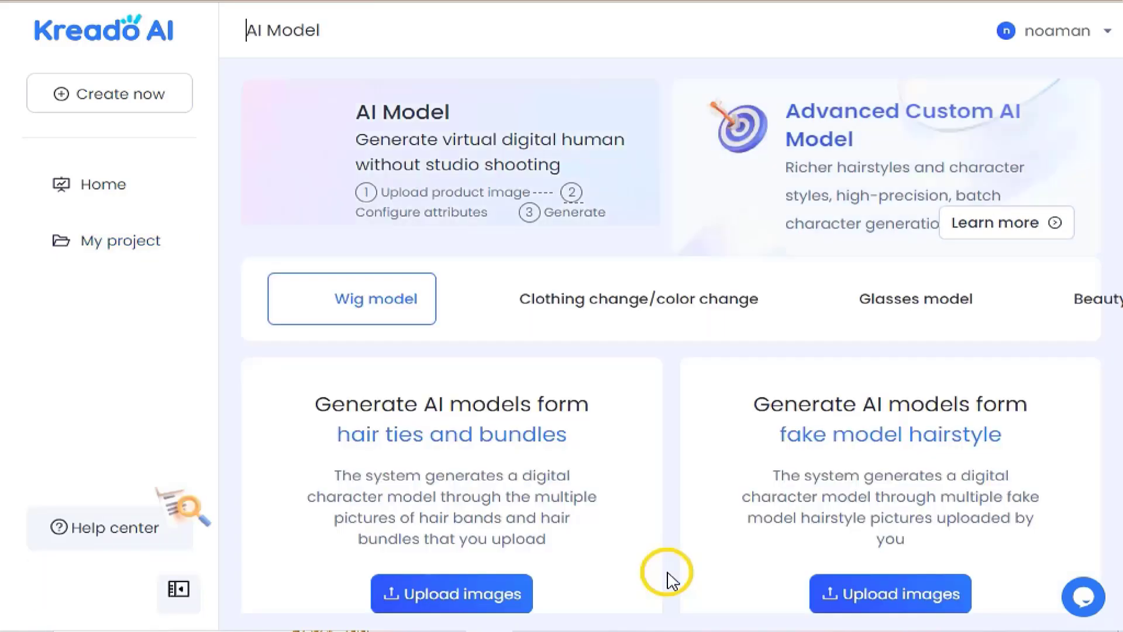
- Translate the AI Model page into Arabic and examine the wig model options and their image upload requirements
scroll(687, 357, "down", 3)
right_click(691, 331)
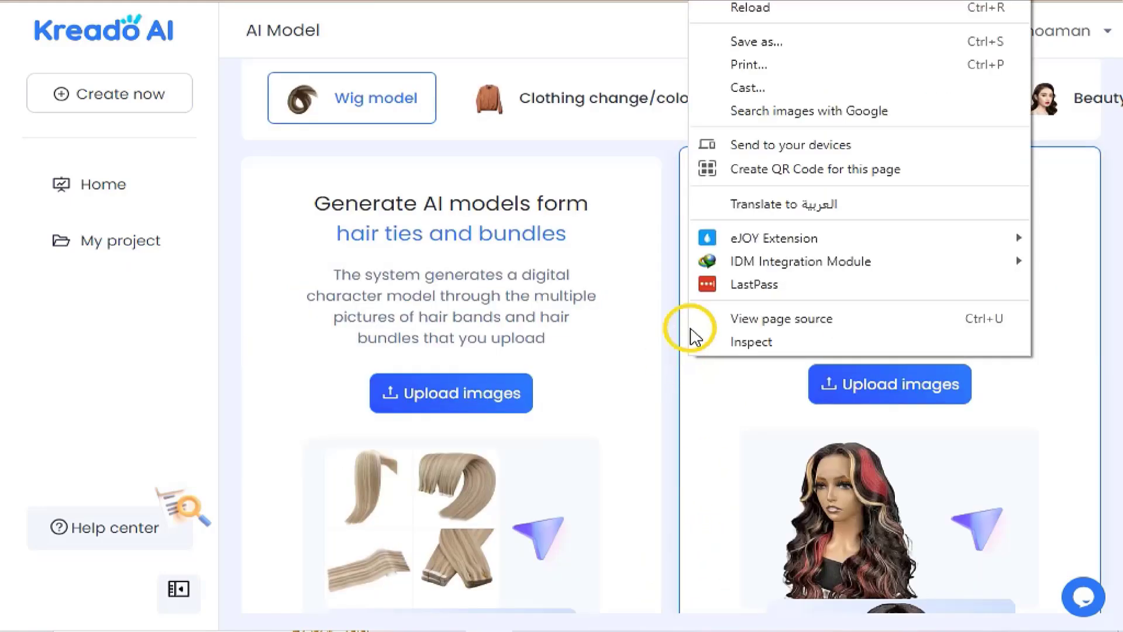
left_click(784, 204)
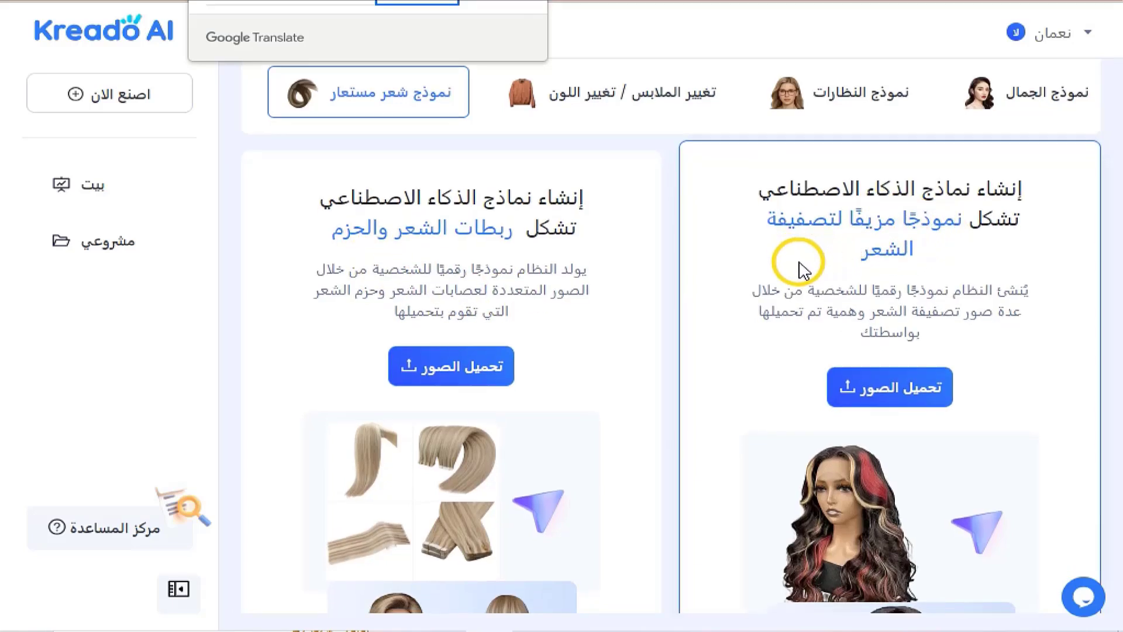
scroll(803, 268, "down", 5)
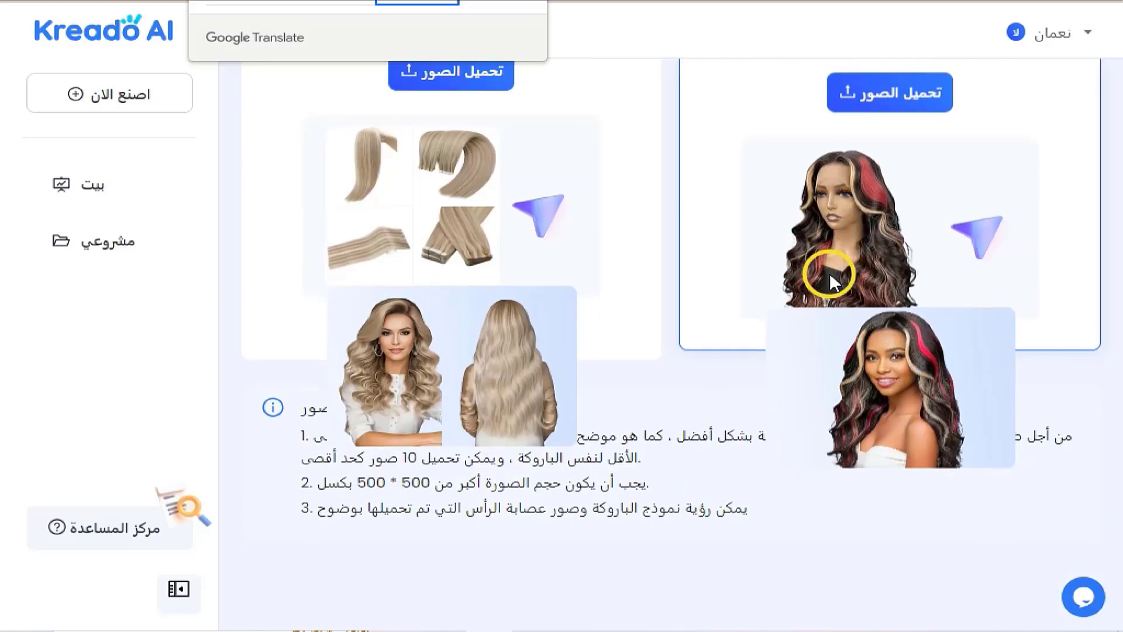
scroll(398, 357, "up", 2)
scroll(391, 409, "up", 1)
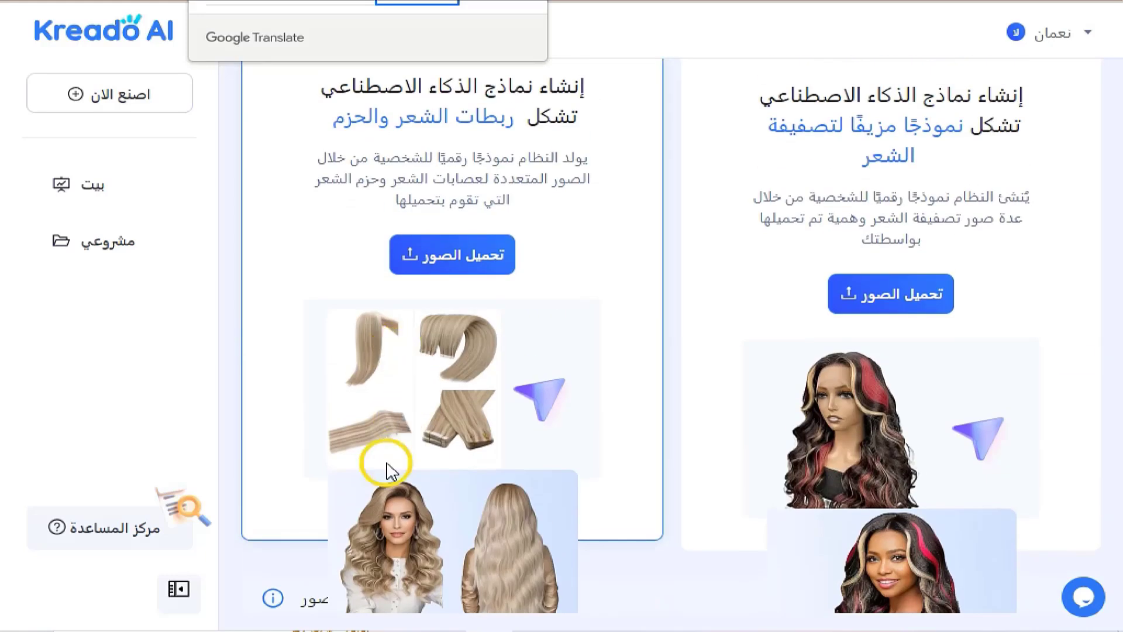
scroll(717, 440, "up", 2)
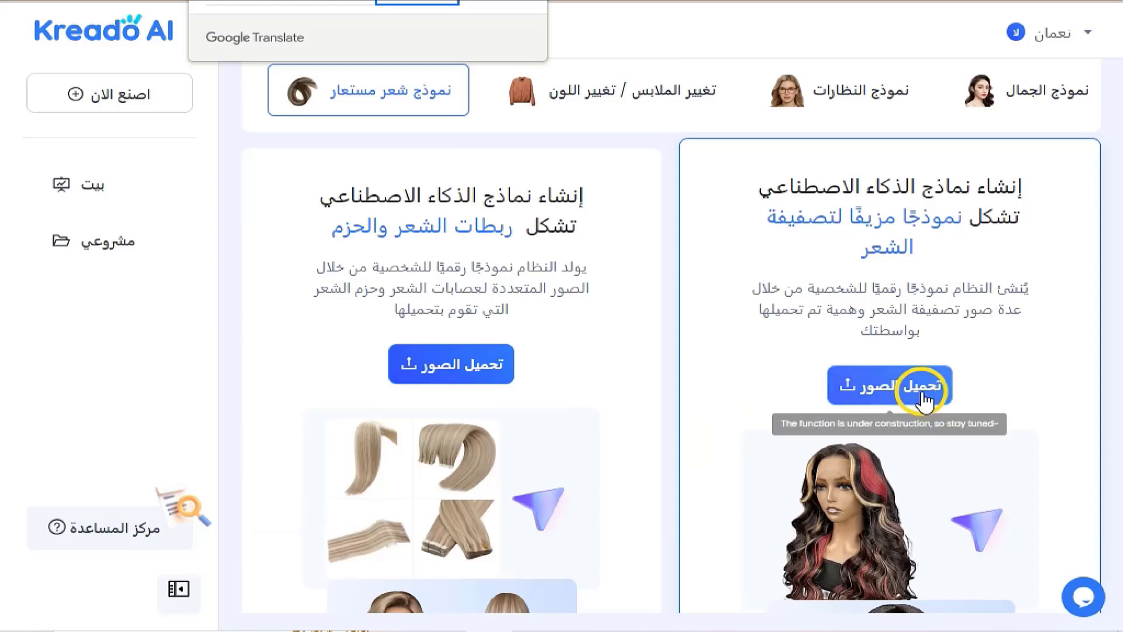
mouse_move(803, 384)
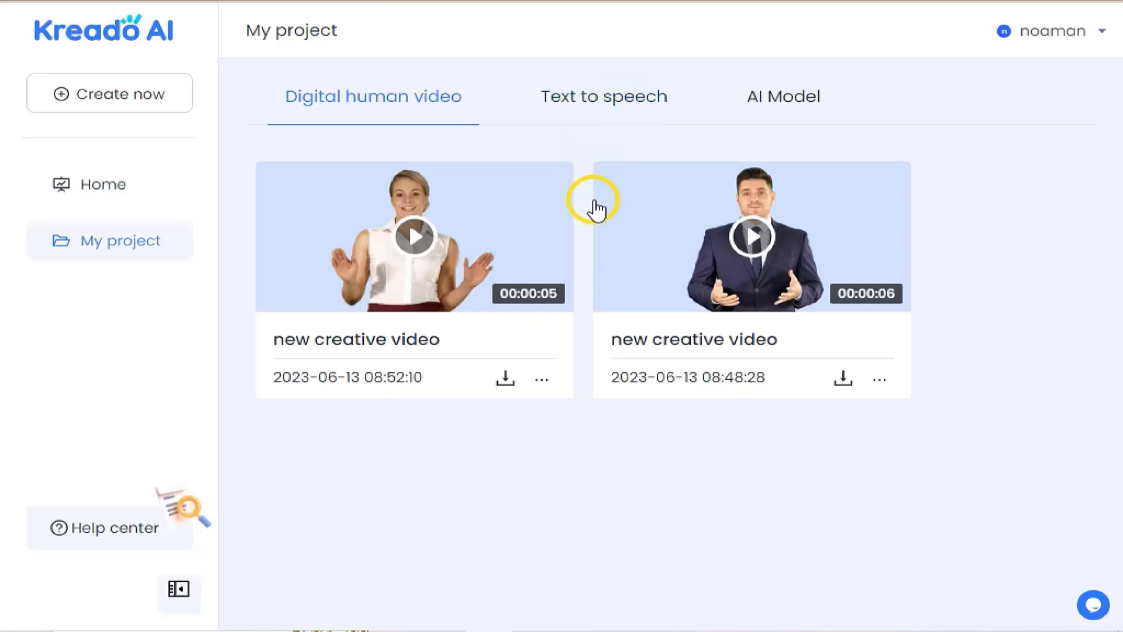
- Start a new oral broadcast video and browse the virtual oral characters filtered to US&EURO
left_click(95, 102)
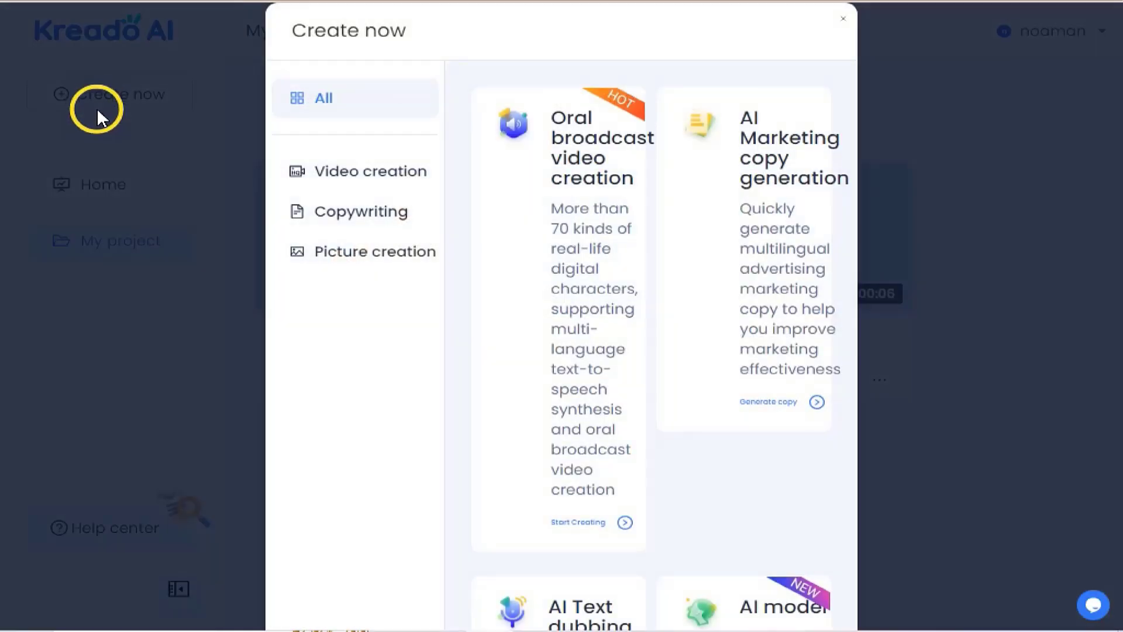
left_click(580, 269)
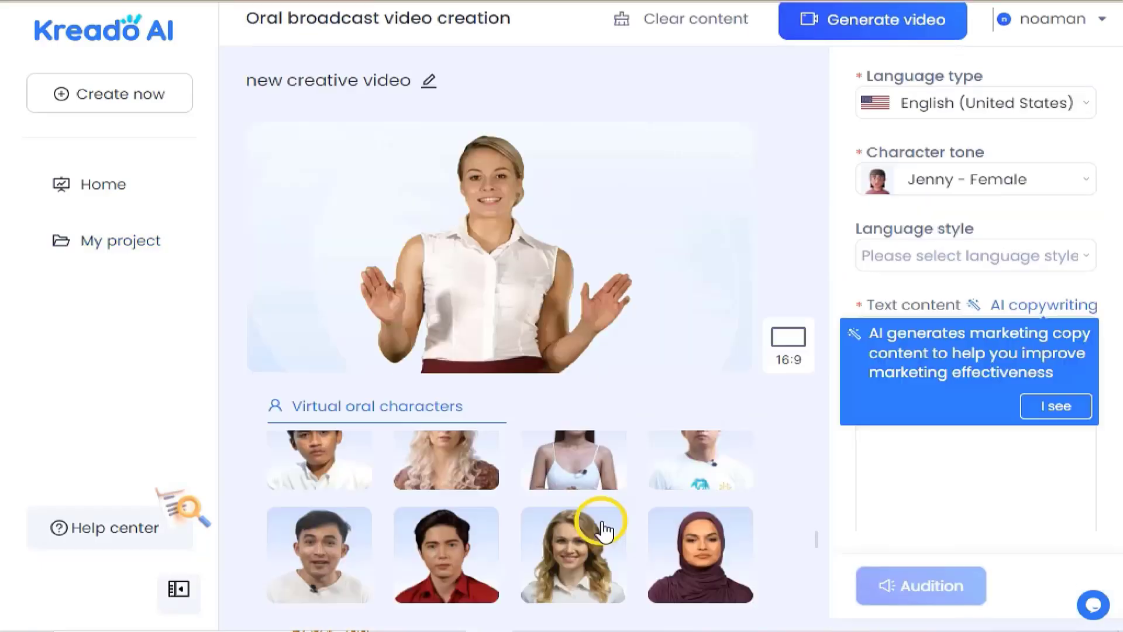
scroll(602, 529, "up", 5)
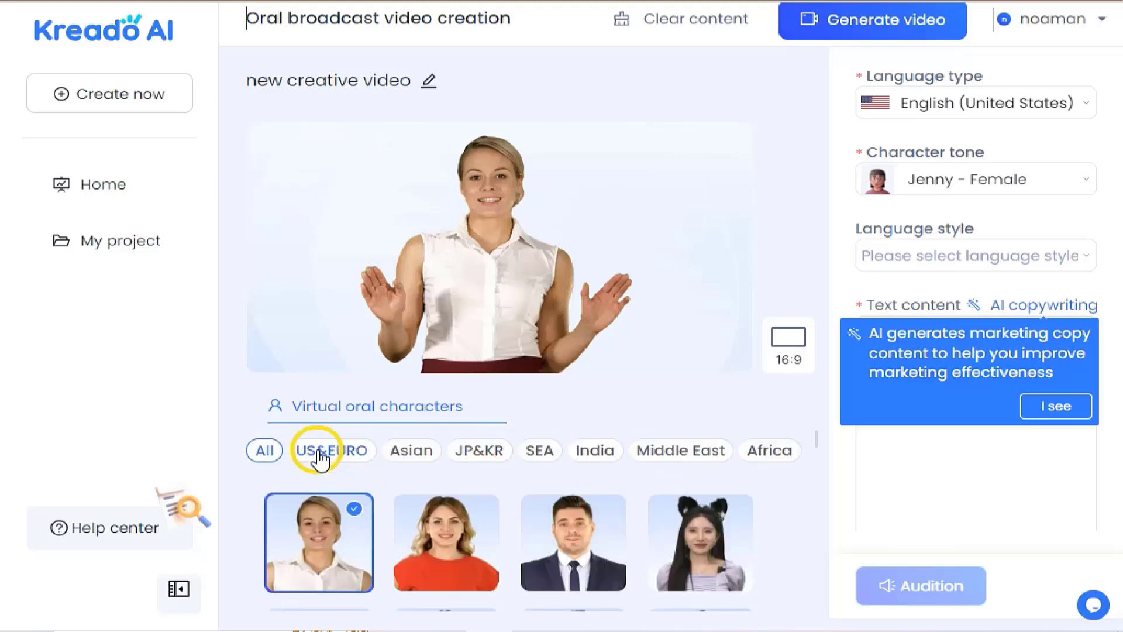
left_click(321, 456)
scroll(371, 511, "down", 5)
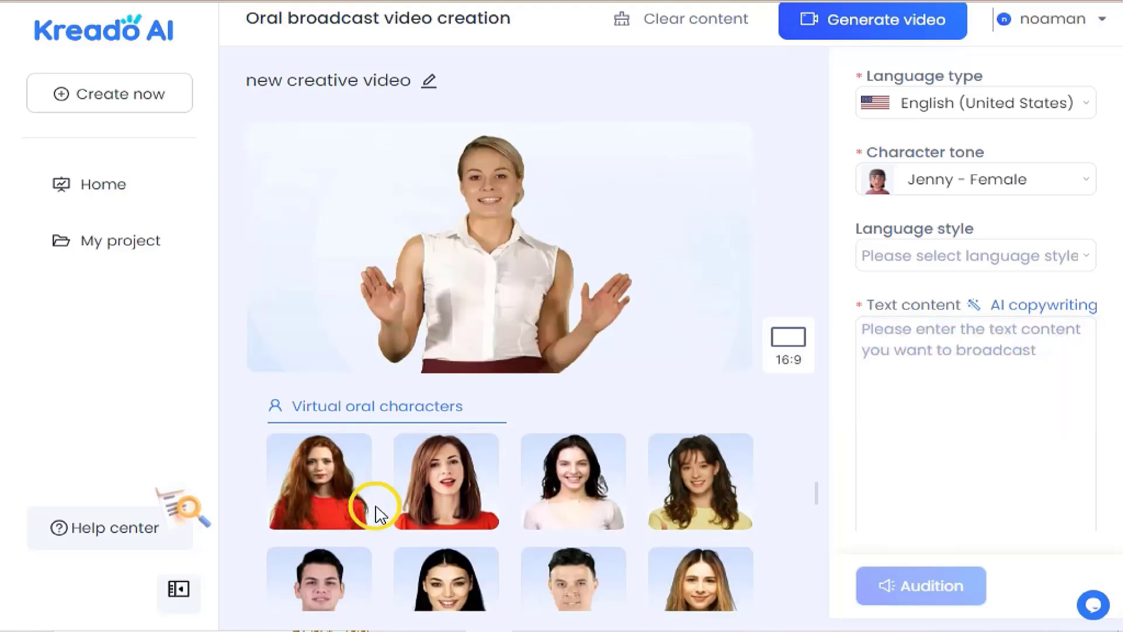
scroll(377, 515, "down", 10)
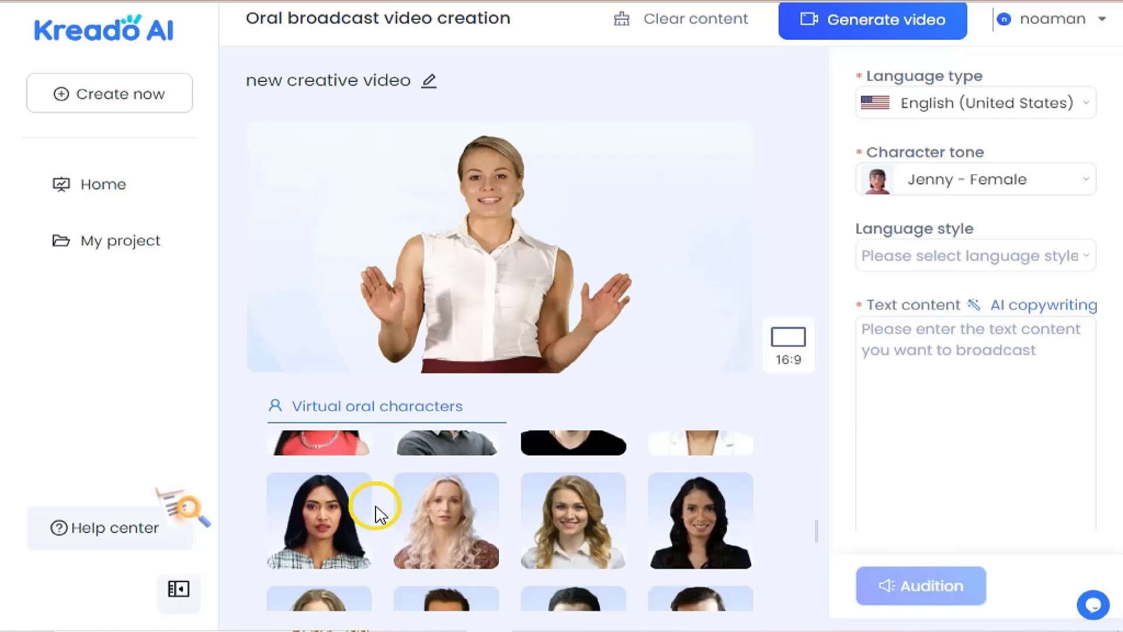
scroll(377, 515, "down", 5)
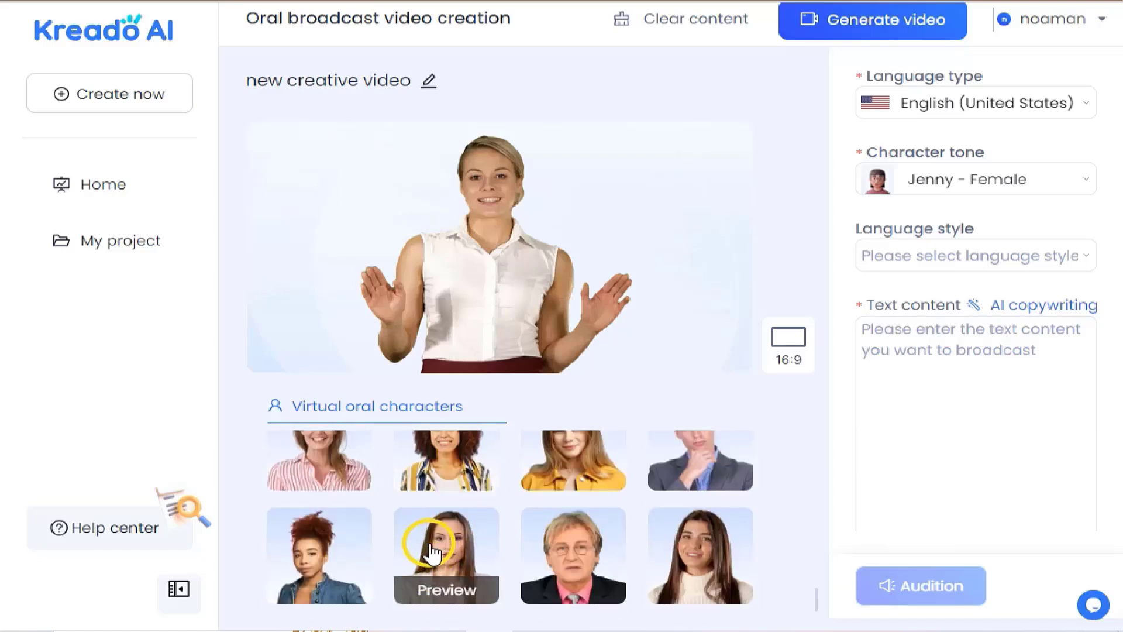
- Try the characters in the cream blazer and the pink top, and select the woman in the yellow jacket
scroll(430, 551, "up", 2)
left_click(430, 551)
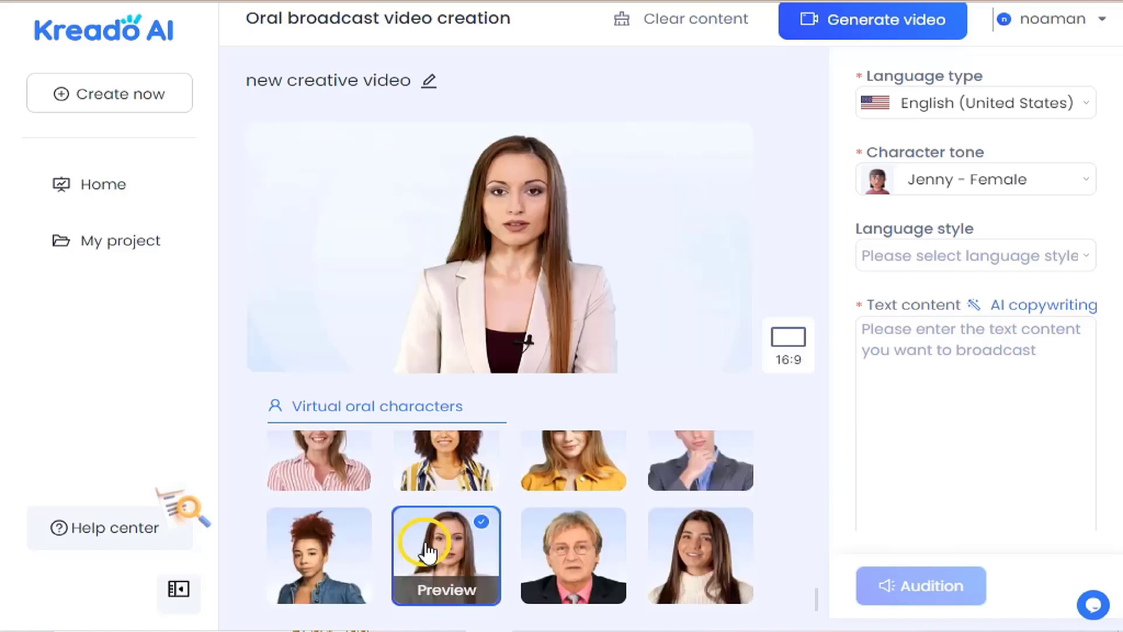
left_click(576, 509)
scroll(577, 509, "up", 3)
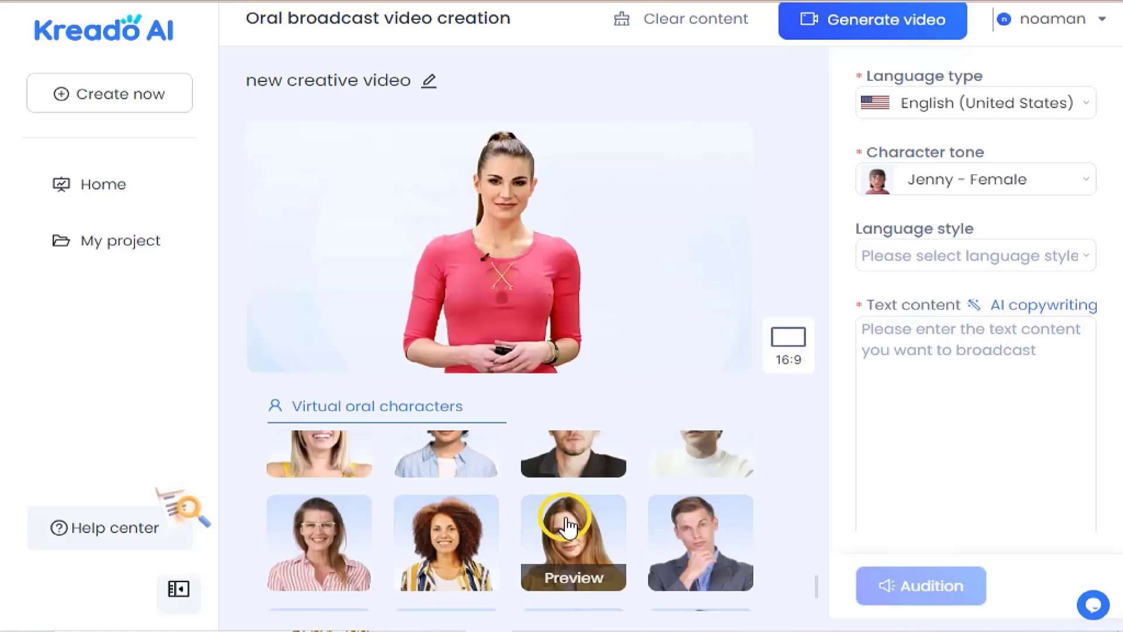
left_click(571, 518)
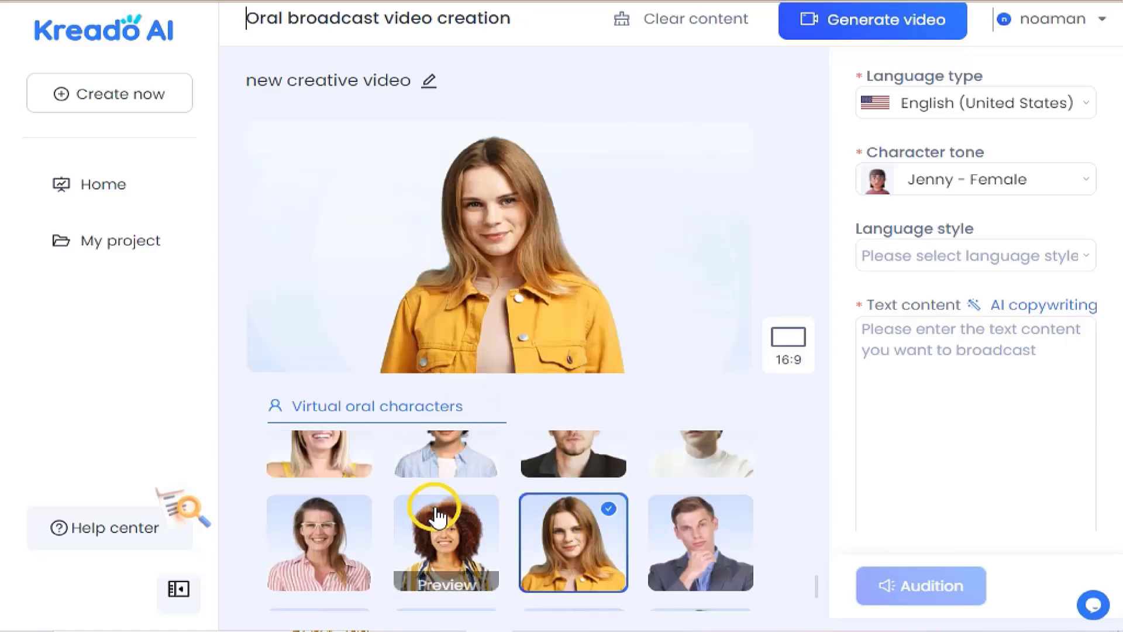
scroll(446, 514, "up", 4)
scroll(473, 517, "up", 2)
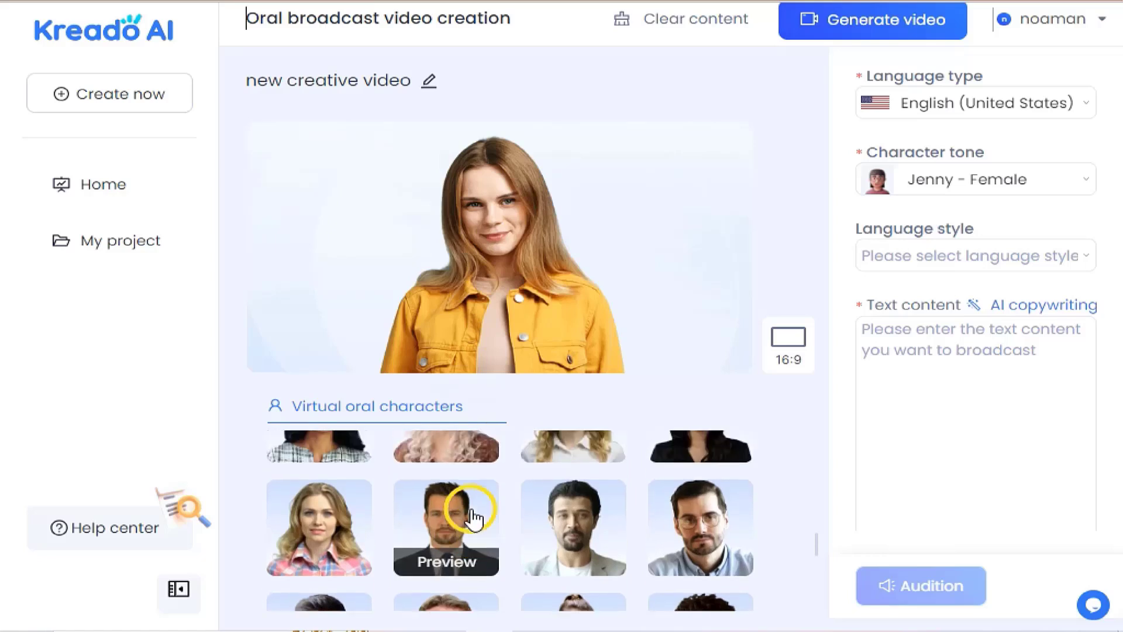
- Try the woman in the plaid shirt and select the woman in the navy blazer and white shirt as the virtual character
scroll(474, 518, "down", 1)
scroll(472, 517, "up", 2)
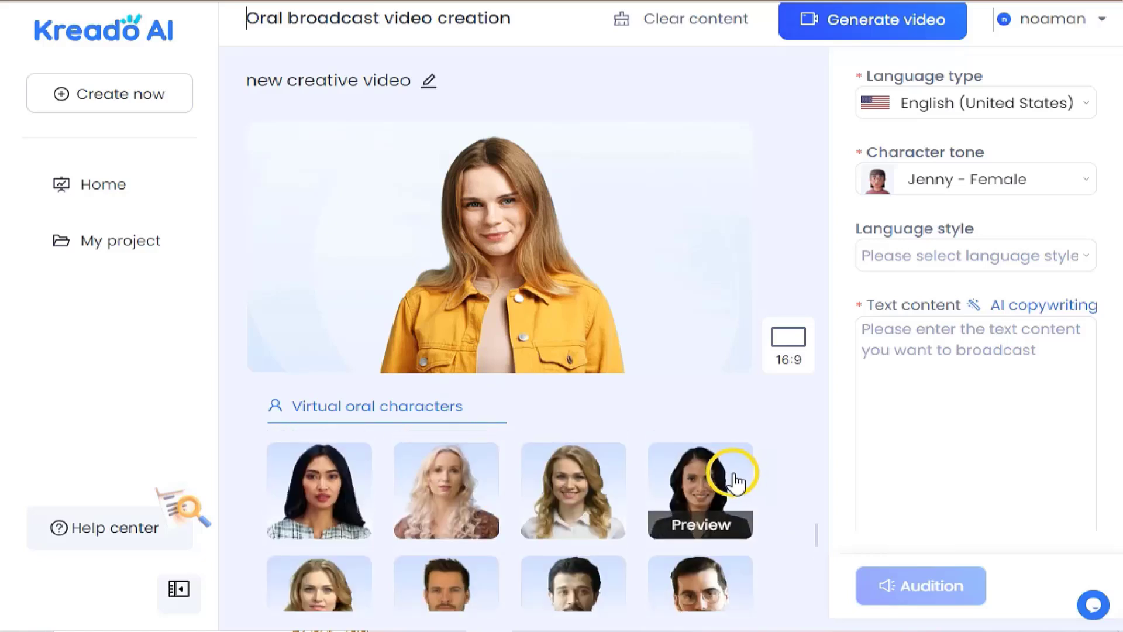
left_click(577, 498)
scroll(521, 497, "up", 2)
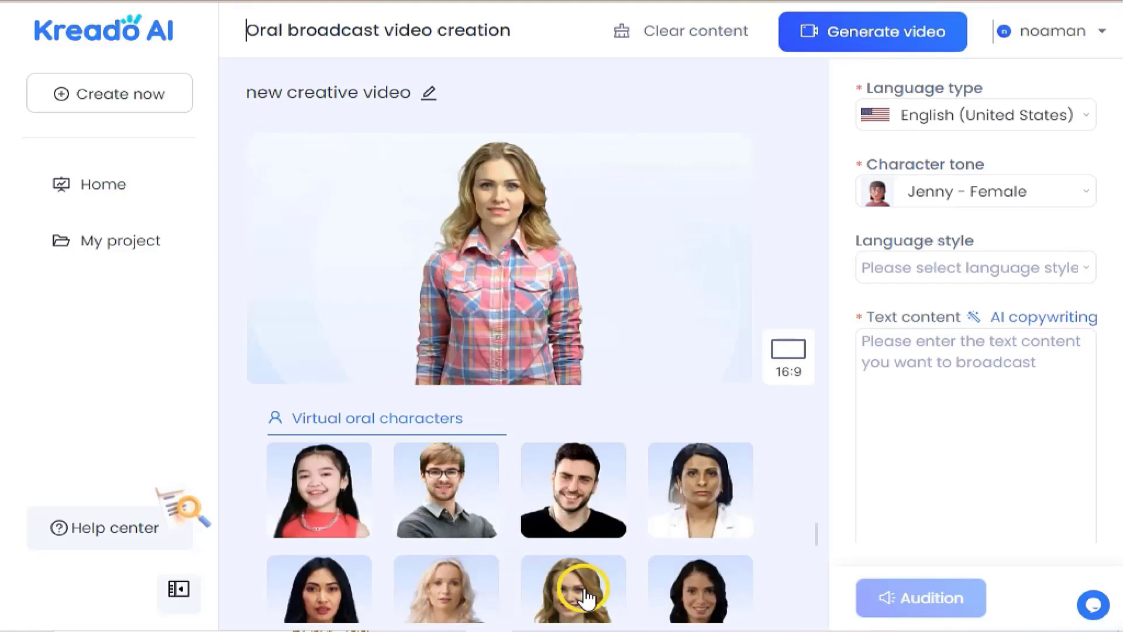
scroll(580, 591, "up", 3)
scroll(466, 525, "up", 4)
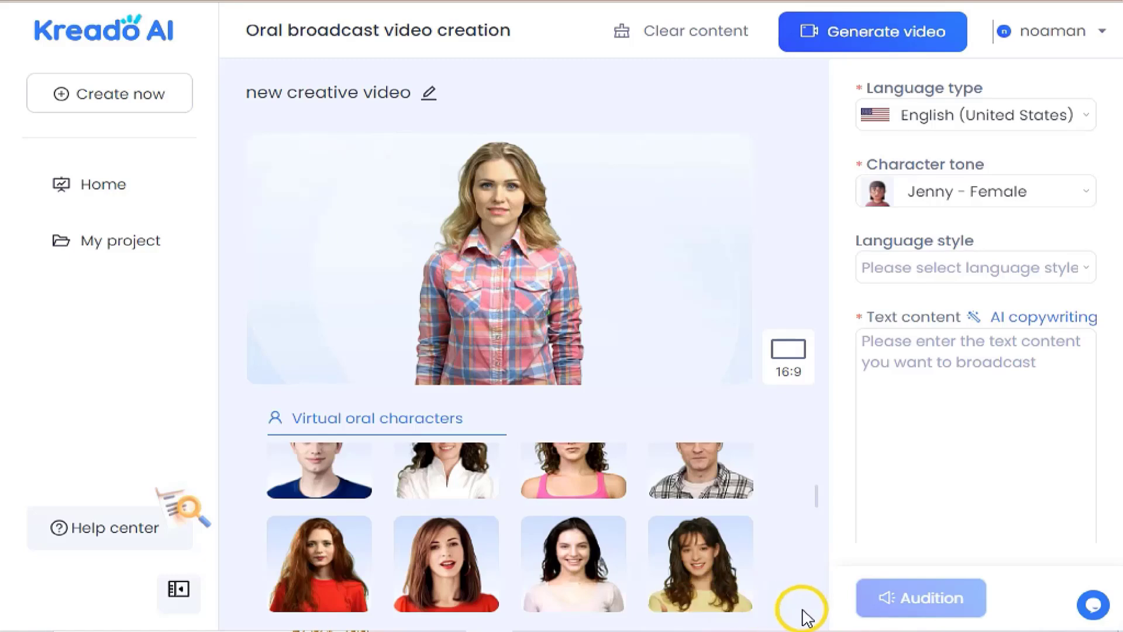
scroll(694, 575, "down", 3)
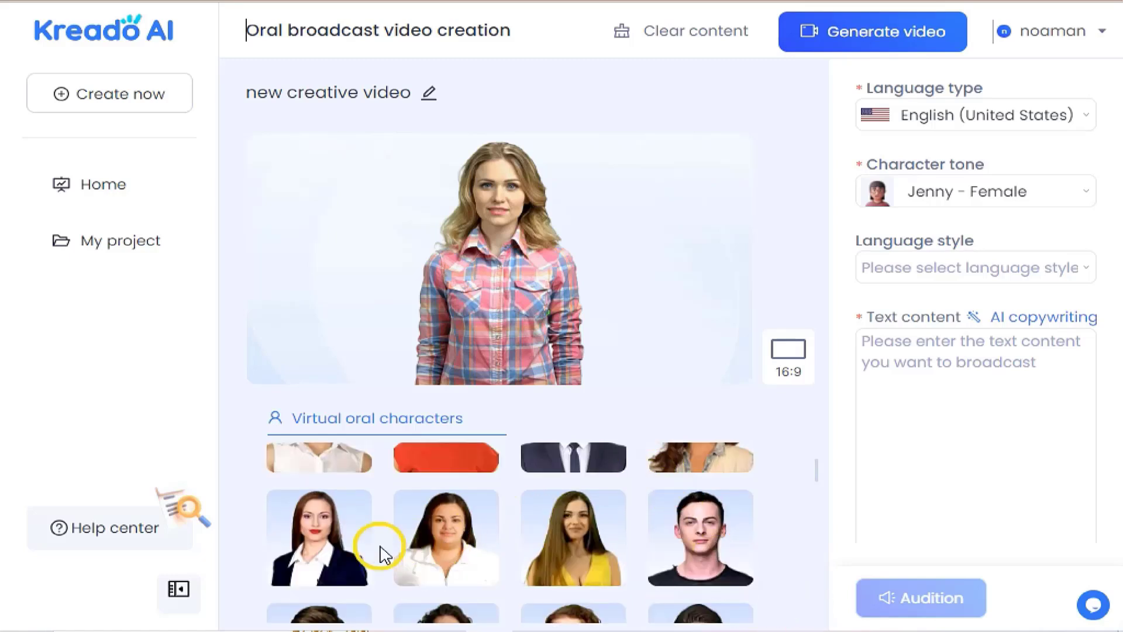
left_click(337, 550)
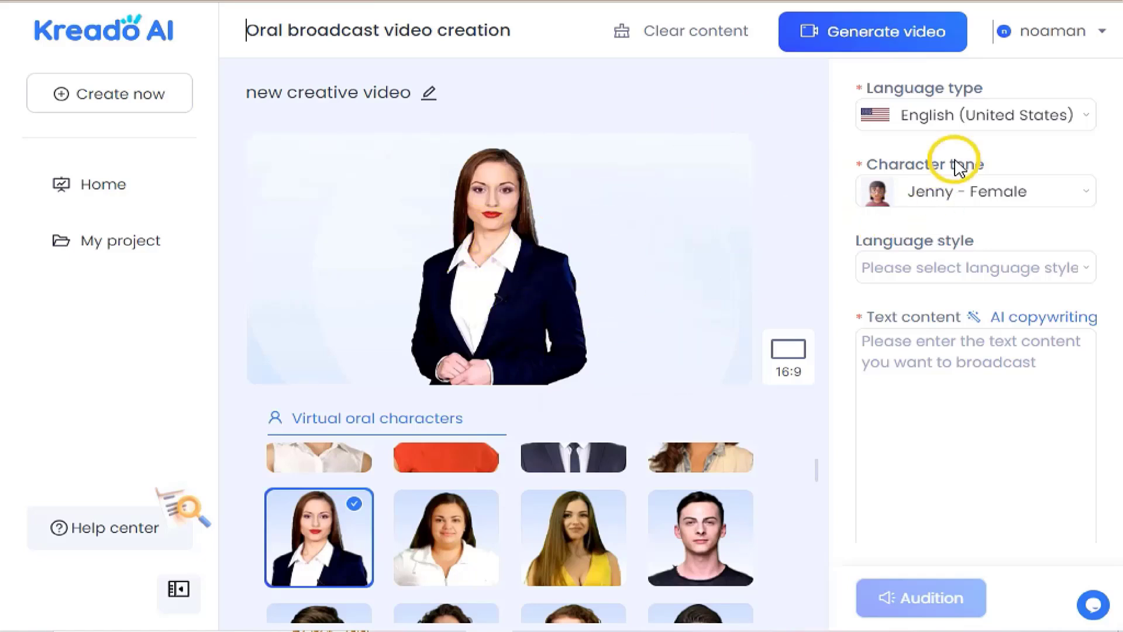
- Browse the English (United States) voices and set the character tone to Ashley - Female
left_click(955, 202)
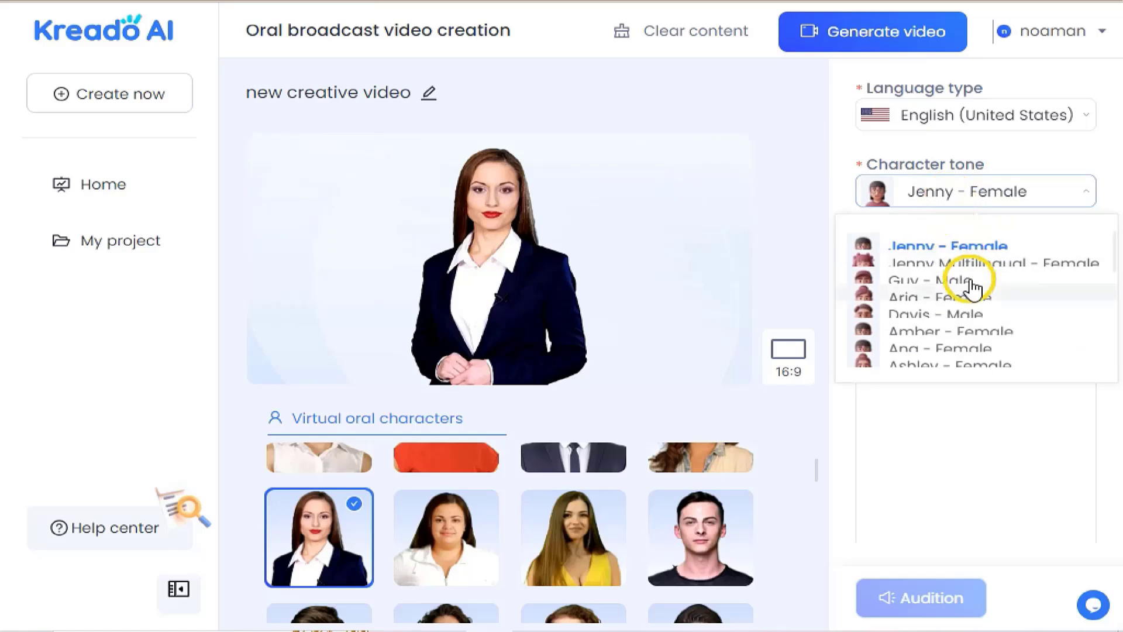
scroll(968, 339, "down", 2)
scroll(970, 349, "down", 2)
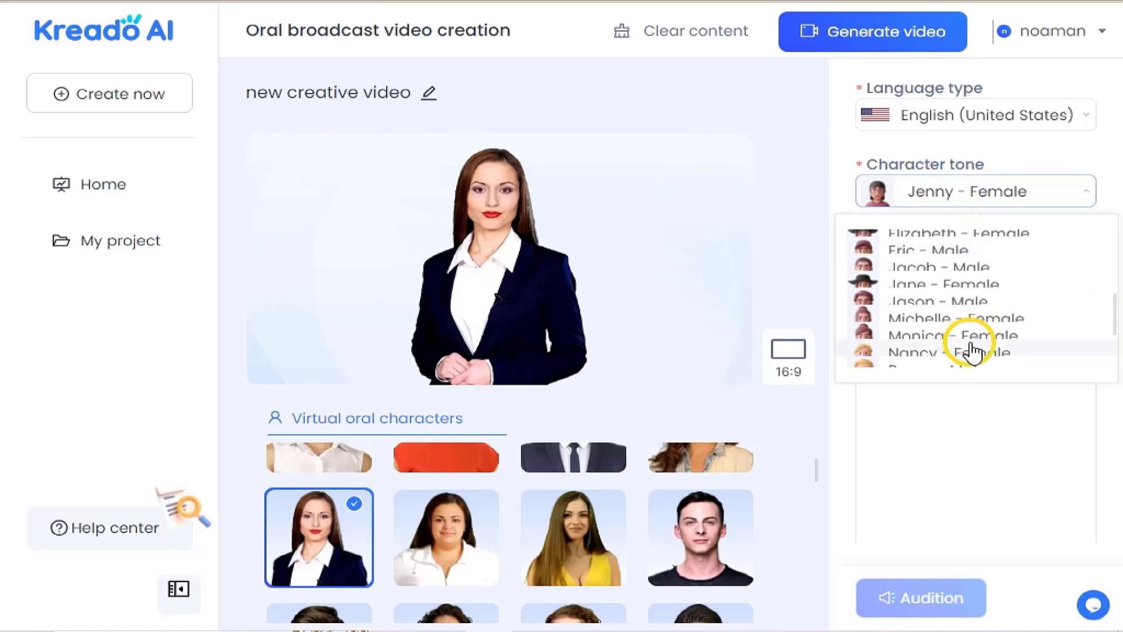
scroll(735, 261, "up", 5)
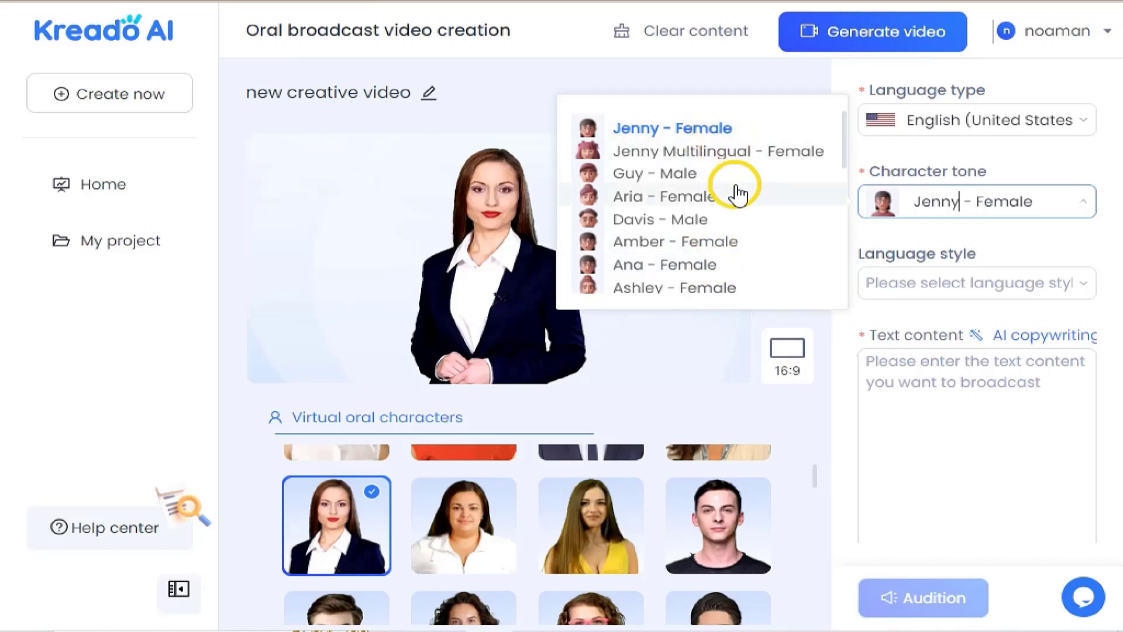
scroll(738, 199, "down", 2)
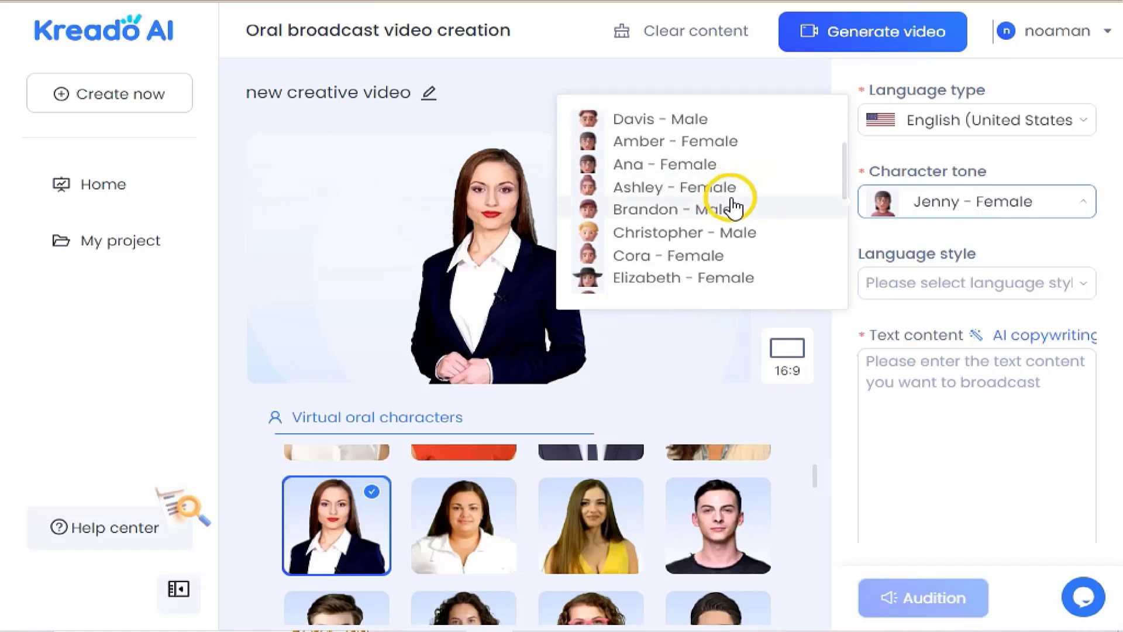
left_click(736, 190)
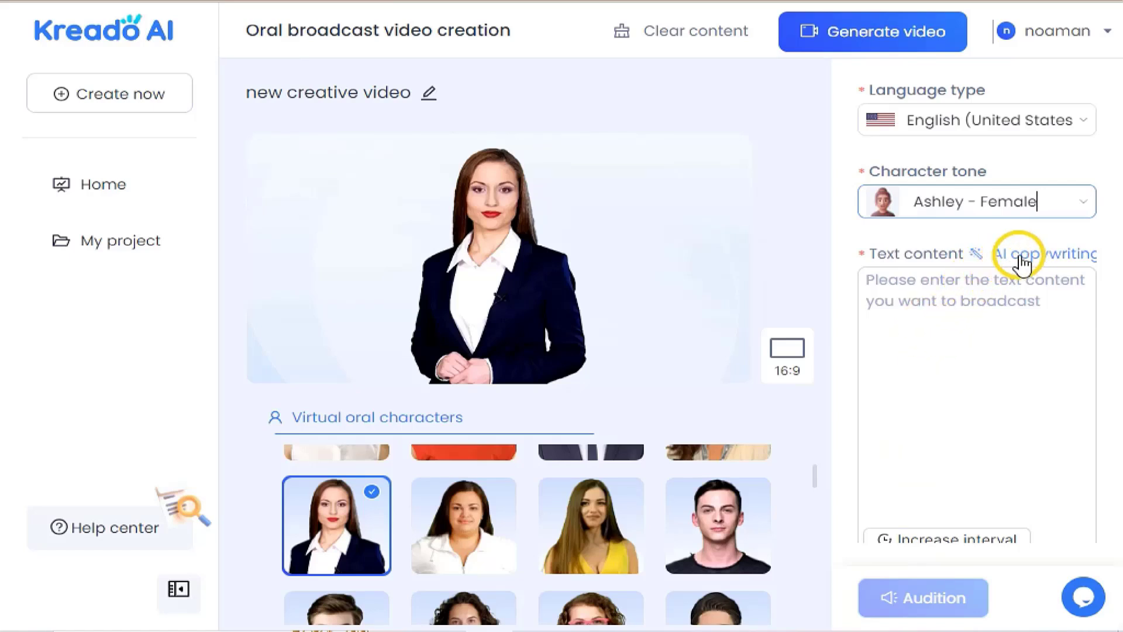
- Copy the English translation of the subscribe message from Google Translate and paste it as the video's text content in Kreado AI
left_click(989, 288)
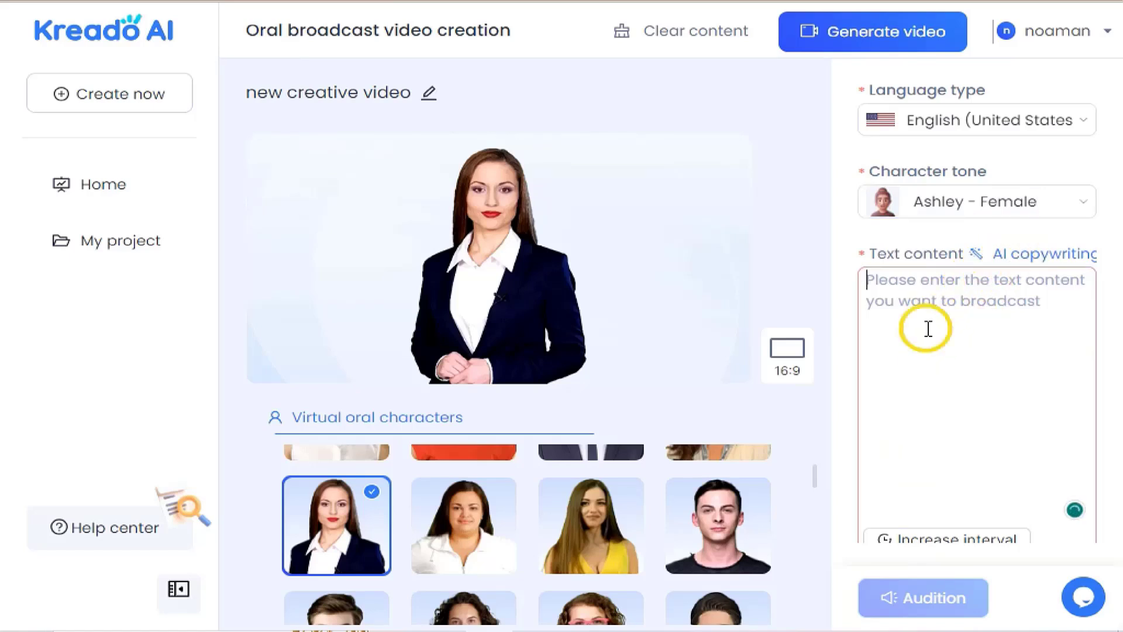
type("a")
key("BackSpace")
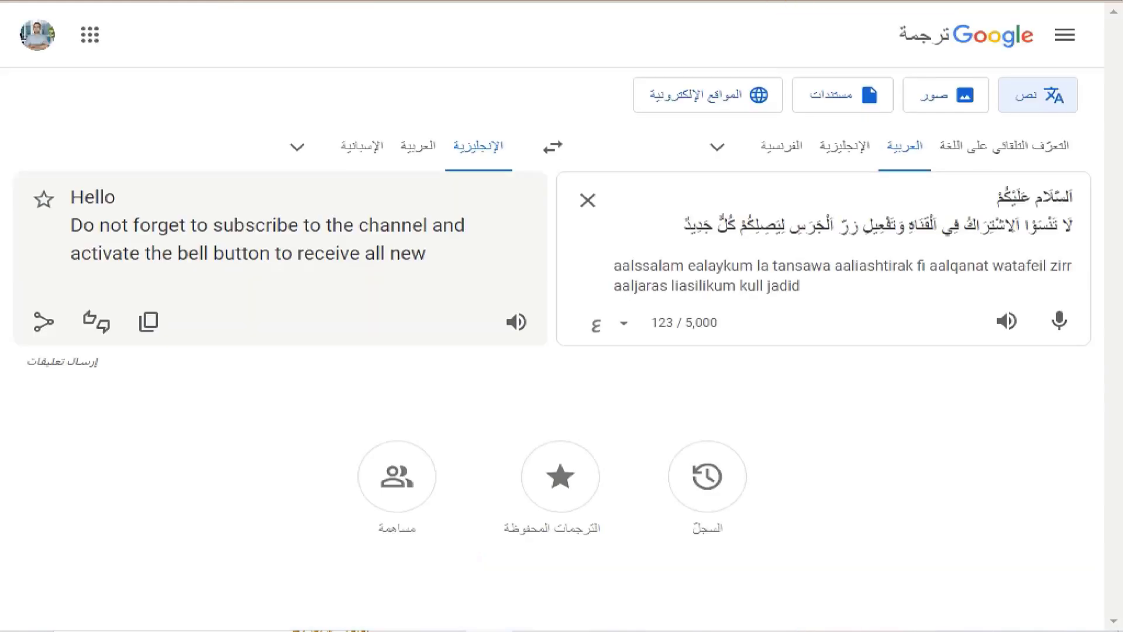
left_click(148, 321)
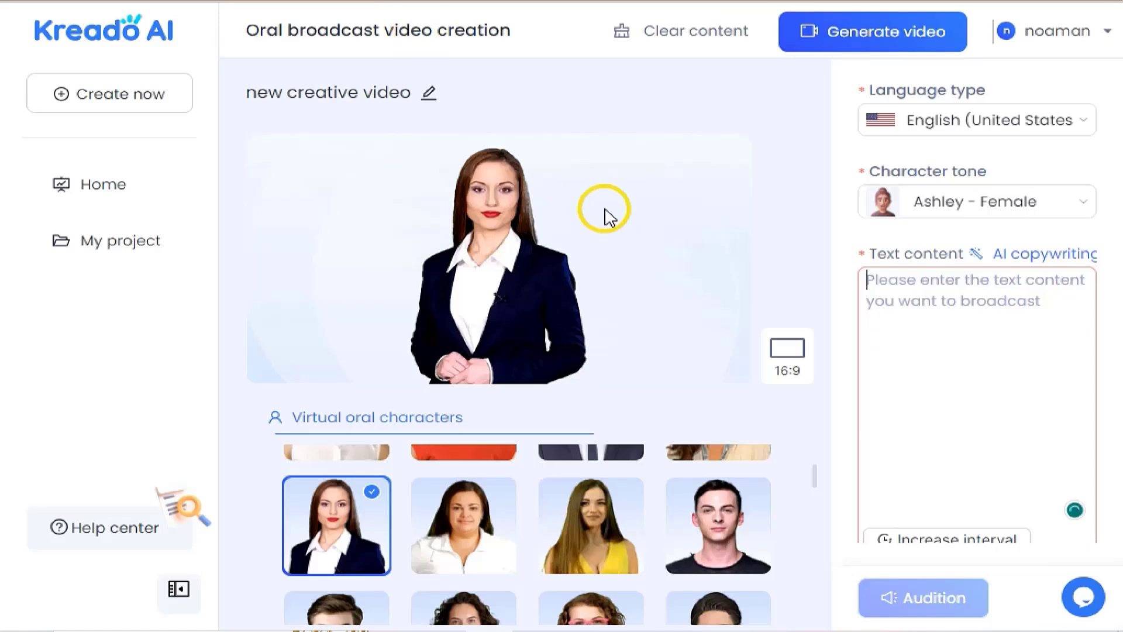
key("ctrl+v")
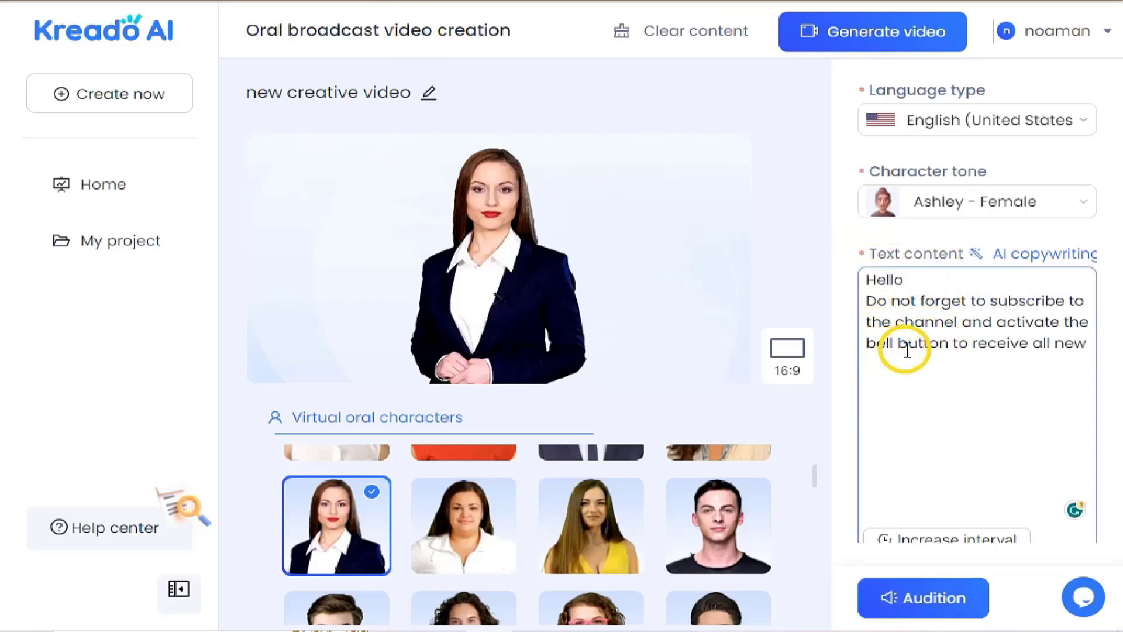
- Generate AI copywriting suggestions from the text "Do not forget to subscribe to the channel"
left_click(1007, 263)
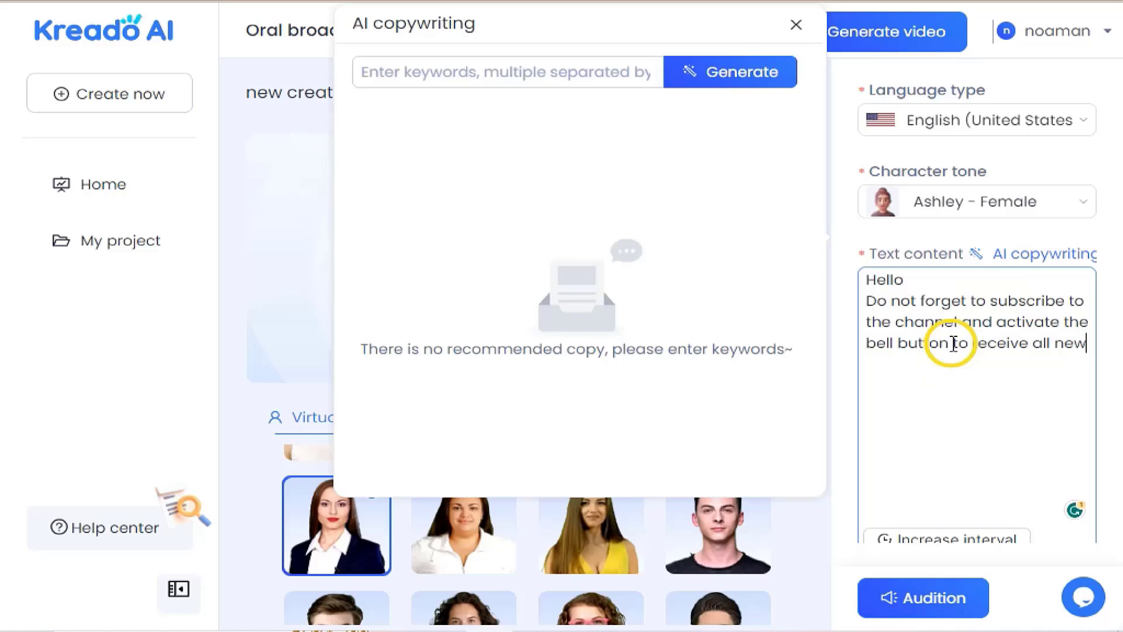
left_click_drag(866, 302, 962, 320)
key("ctrl+c")
right_click(484, 66)
left_click(546, 213)
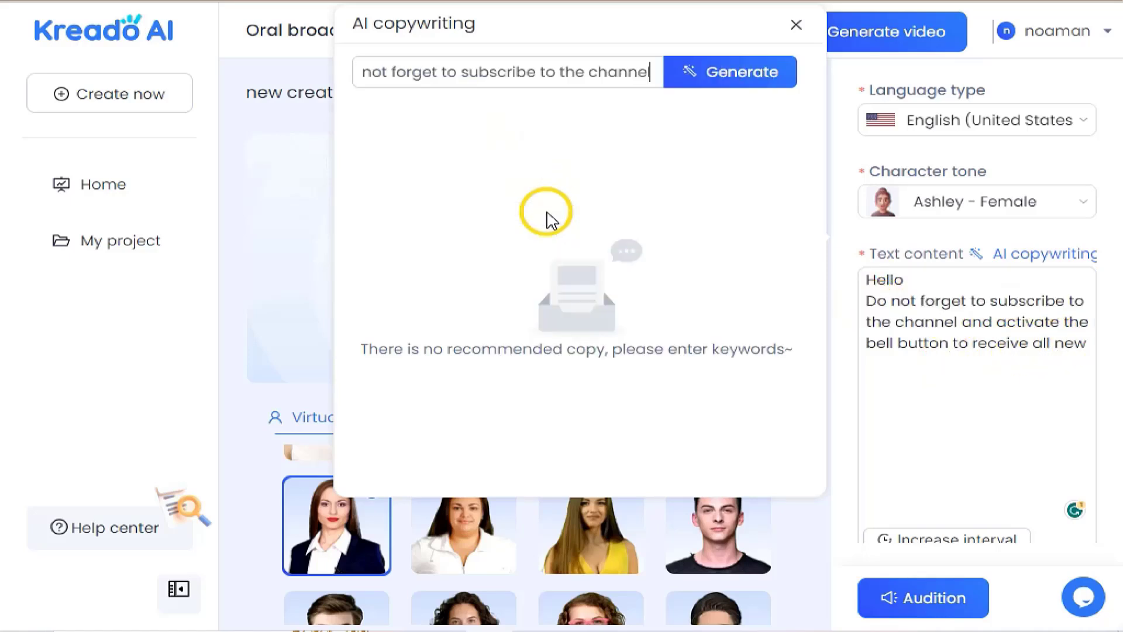
left_click(733, 81)
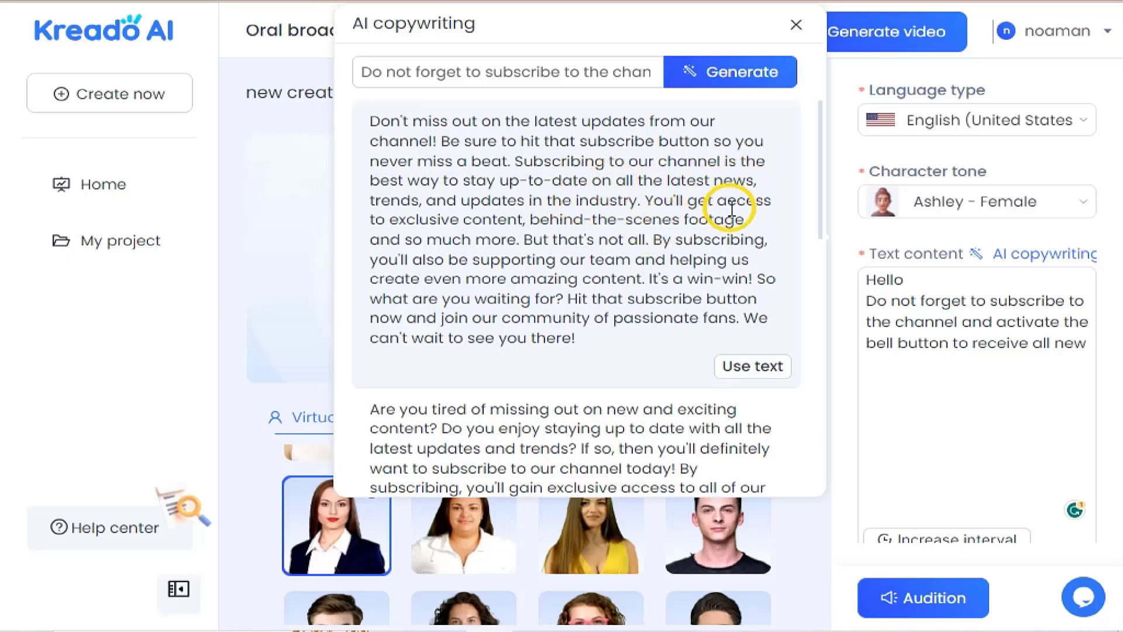
- Replace the text content with the first generated suggestion's opening, from "Don't miss out" through "all the latest news,"
left_click_drag(761, 190, 389, 125)
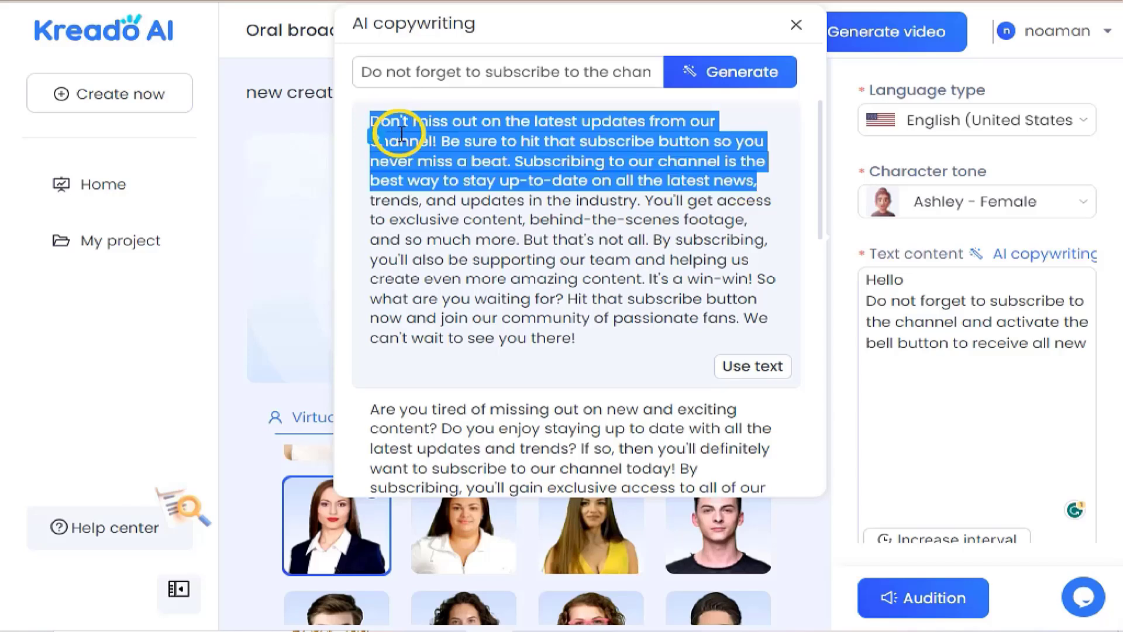
right_click(400, 136)
left_click(464, 150)
left_click_drag(866, 300, 956, 514)
key("BackSpace")
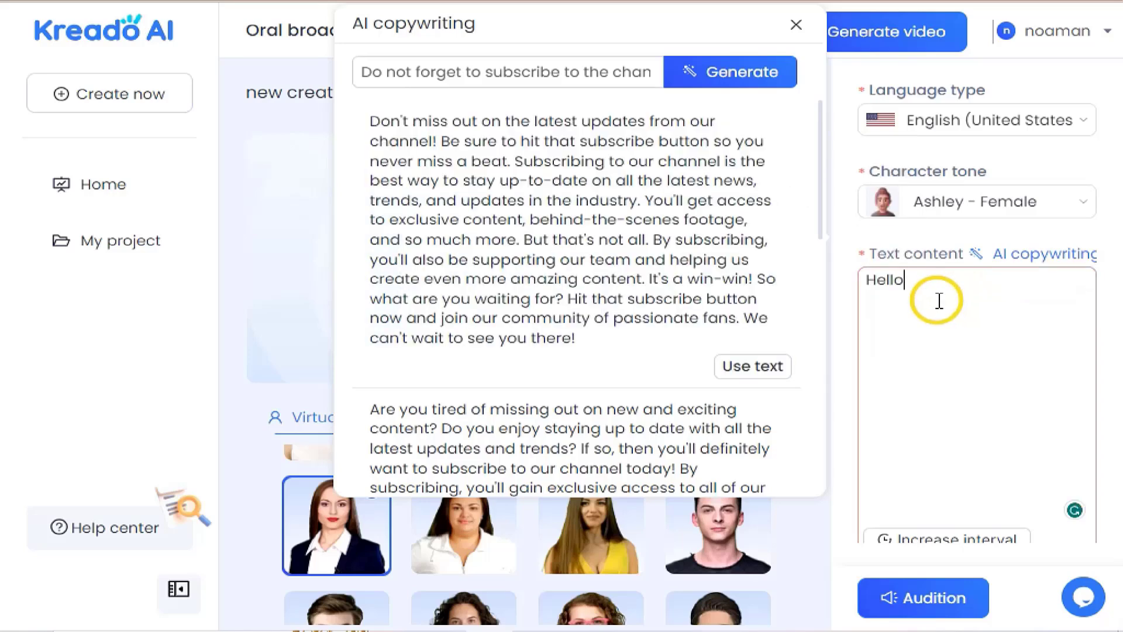
double_click(882, 279)
key("BackSpace")
right_click(894, 274)
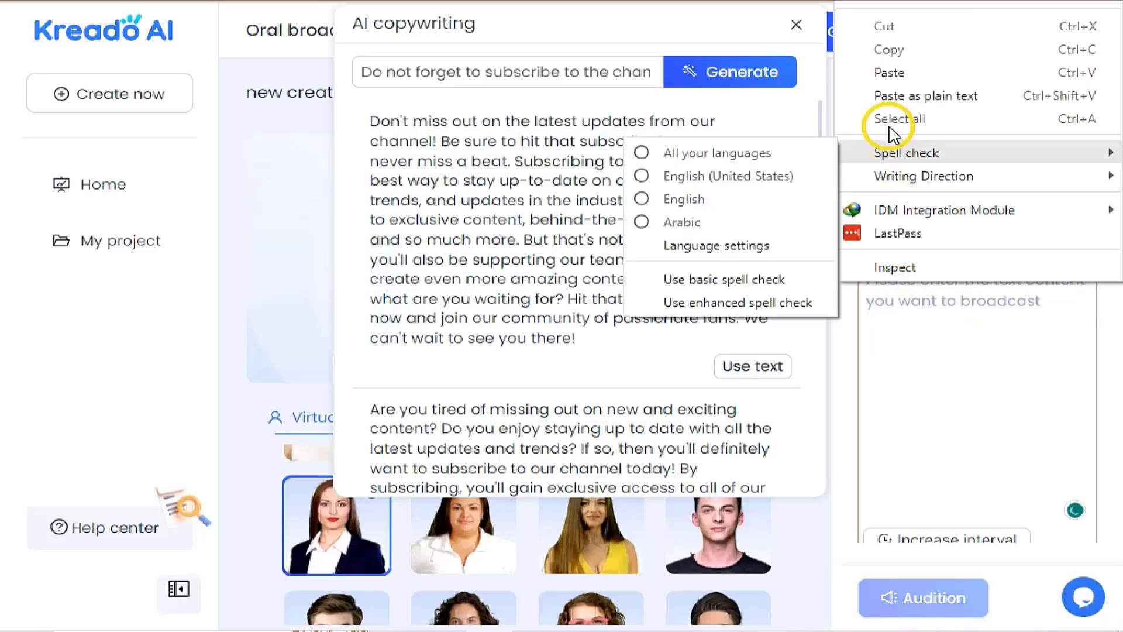
left_click(884, 70)
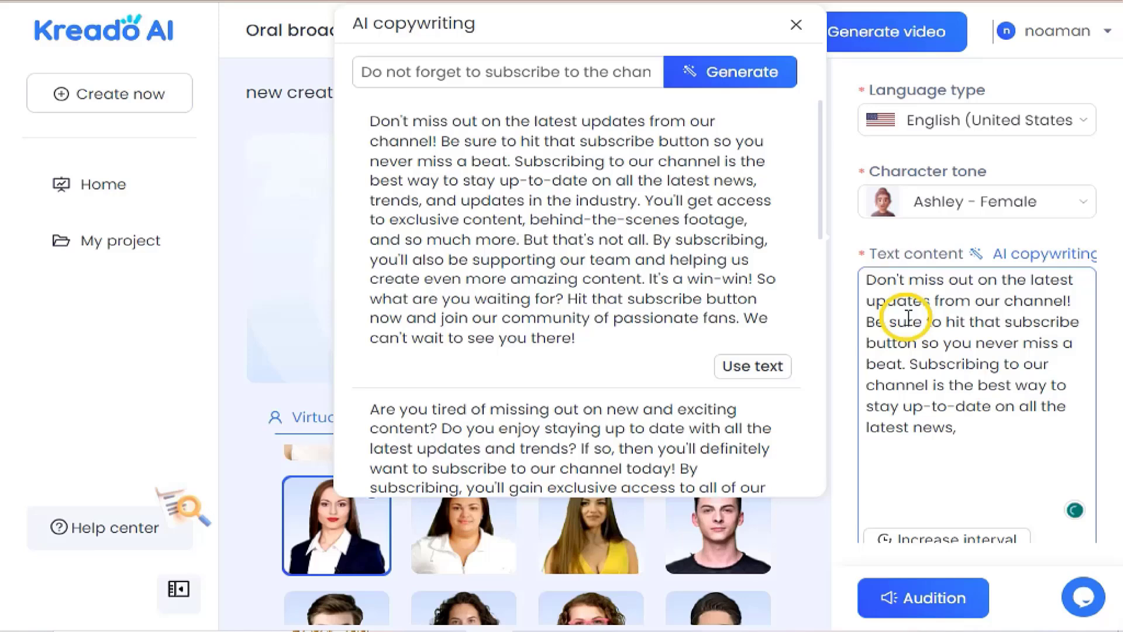
left_click(838, 341)
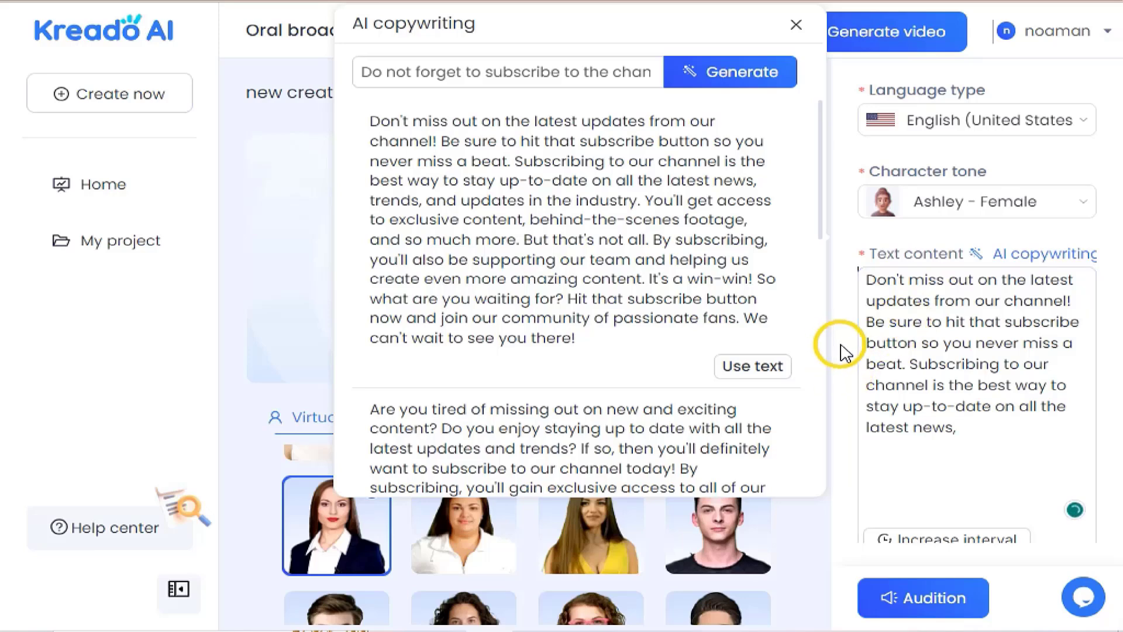
- Change the language type to English (United Kingdom) and audition the text with the Sonia - Female voice
left_click(946, 126)
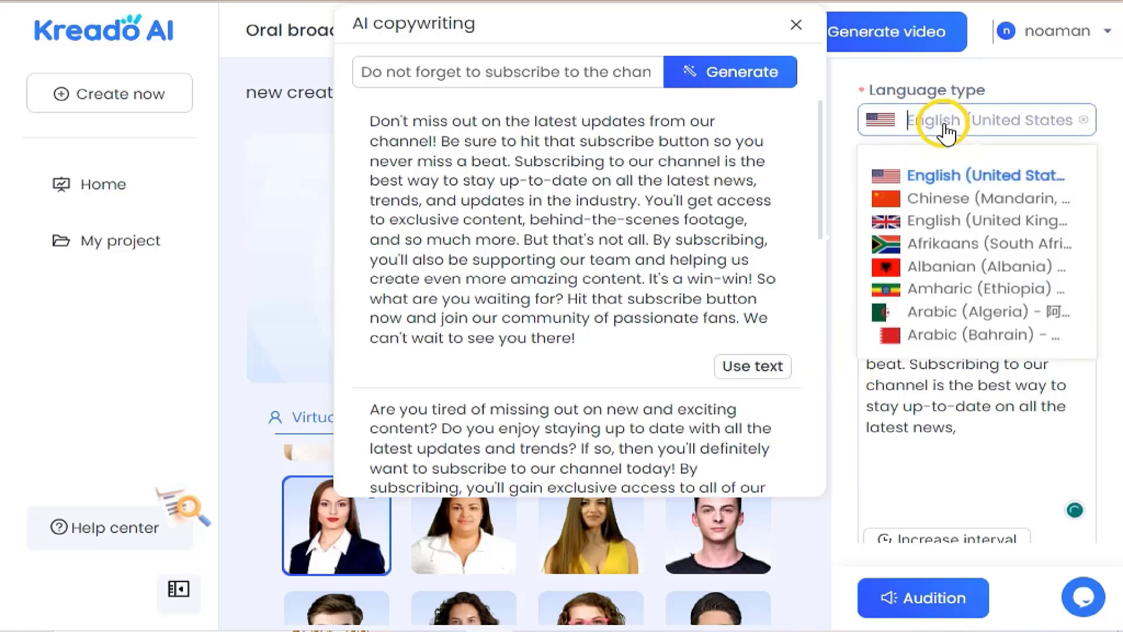
left_click(951, 222)
left_click(924, 205)
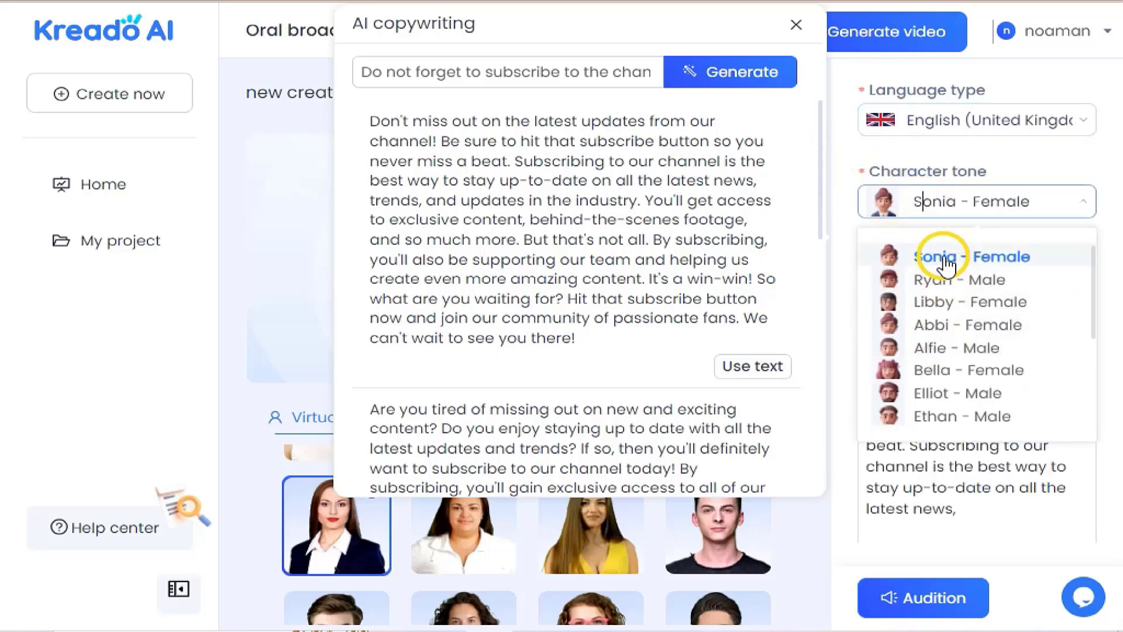
left_click(942, 600)
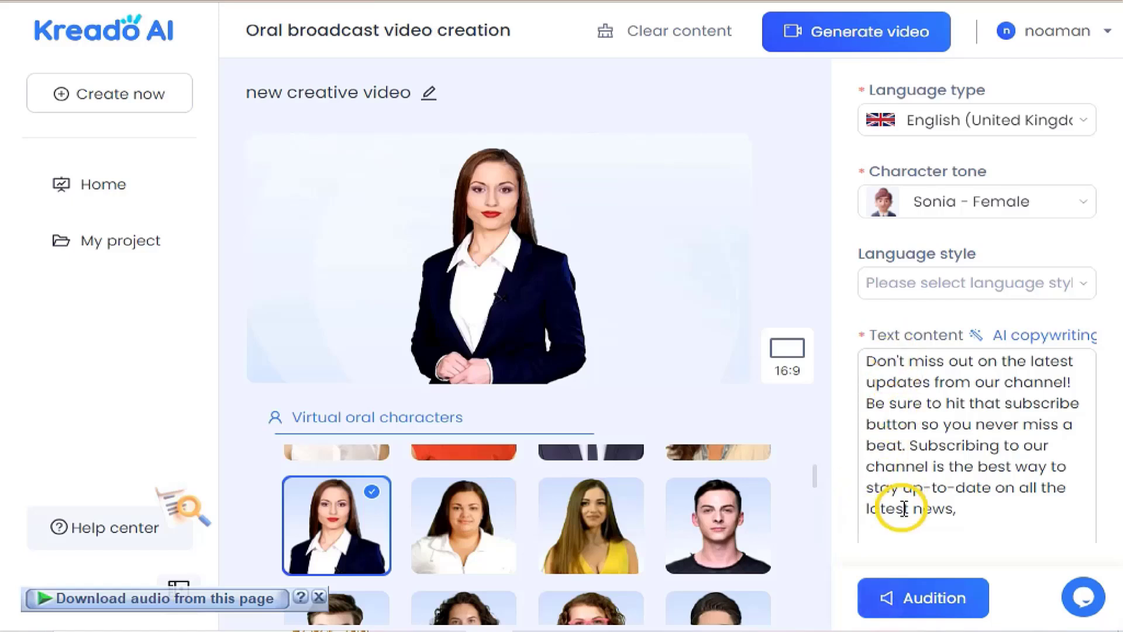
- Set the character tone to Bella - Female and audition the text with that voice
left_click(931, 206)
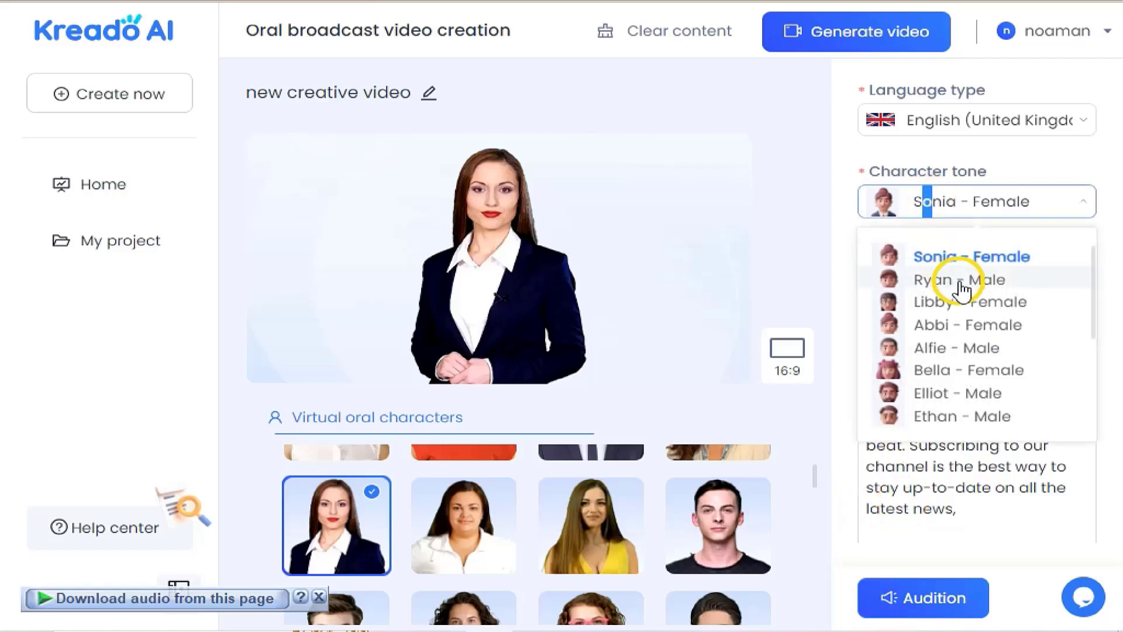
left_click(1023, 380)
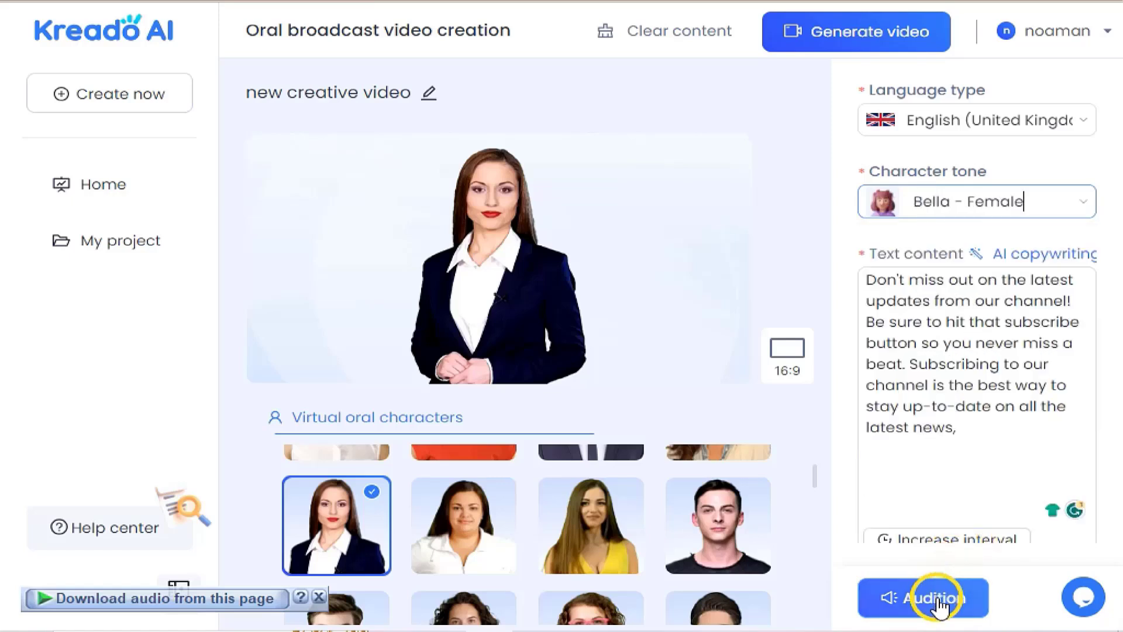
left_click(940, 596)
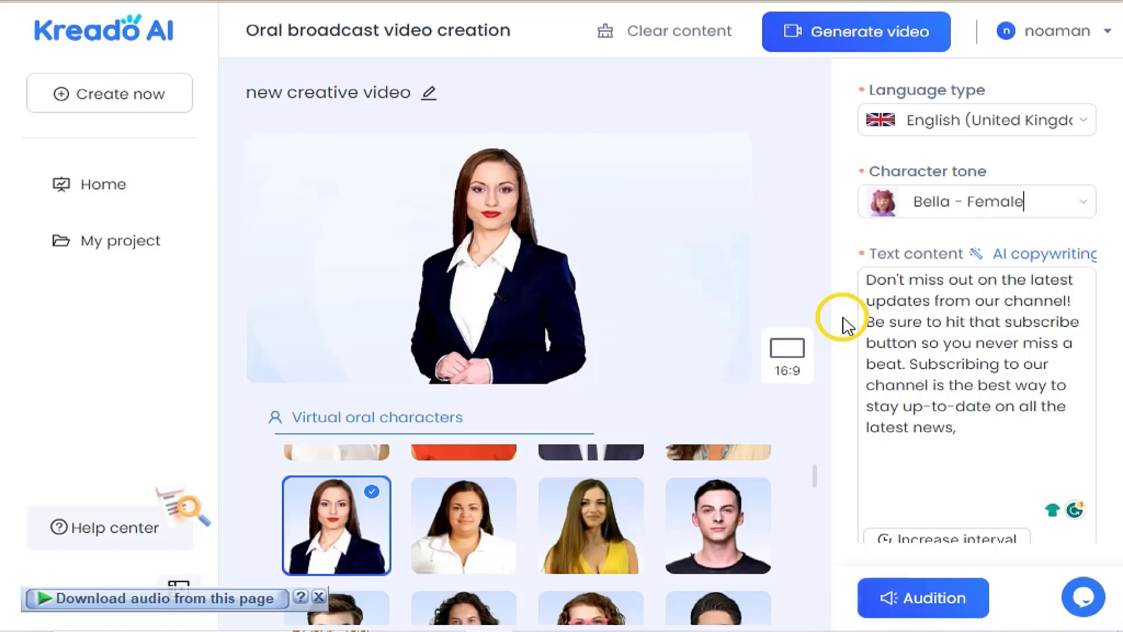
left_click(923, 597)
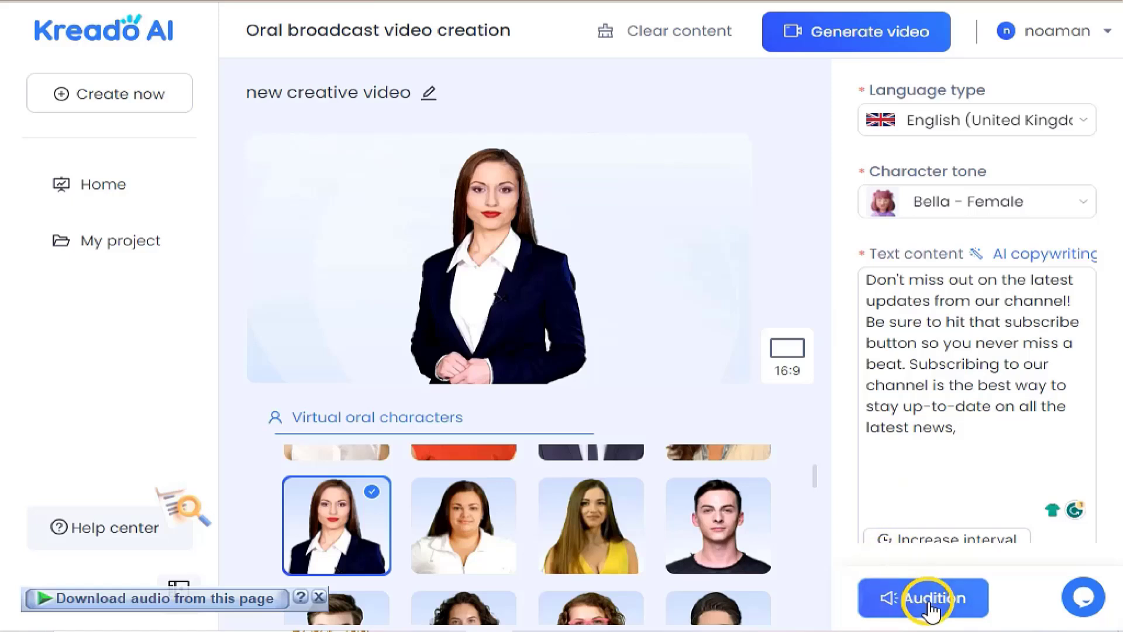
- Set the character tone to Mia - Female and audition the text with that voice
left_click(983, 201)
scroll(942, 386, "down", 2)
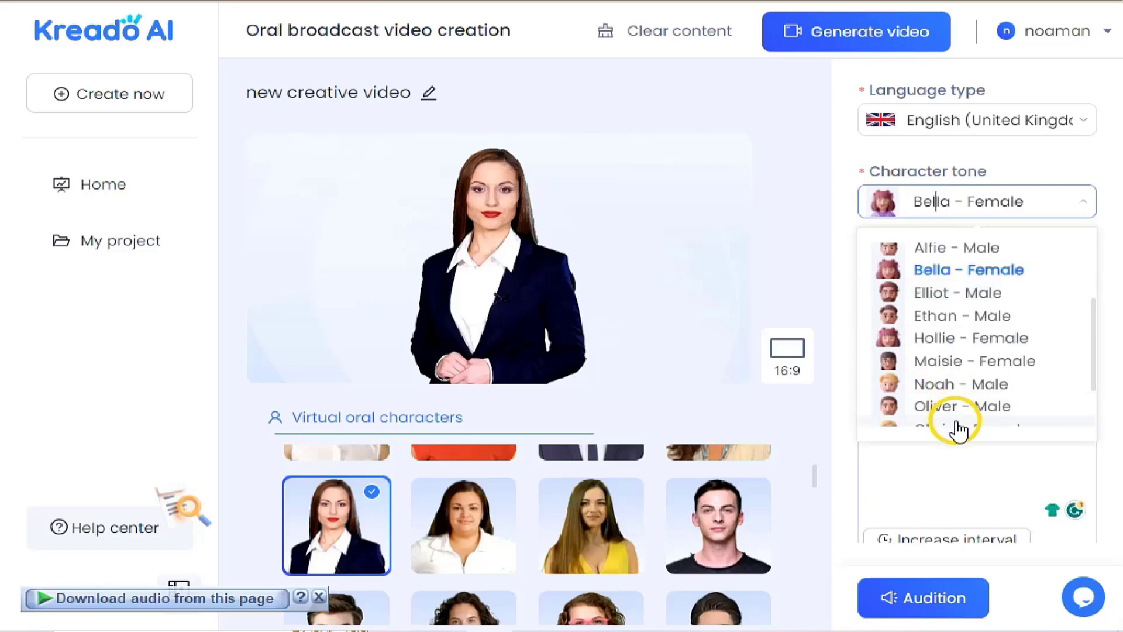
scroll(968, 393, "down", 2)
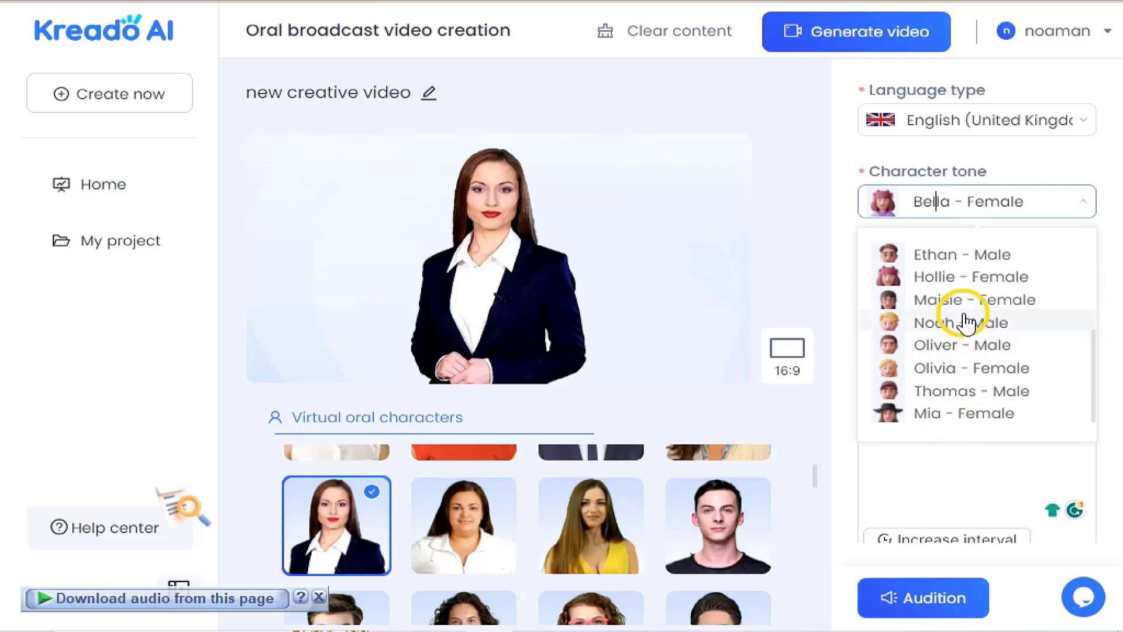
left_click(952, 414)
left_click(951, 597)
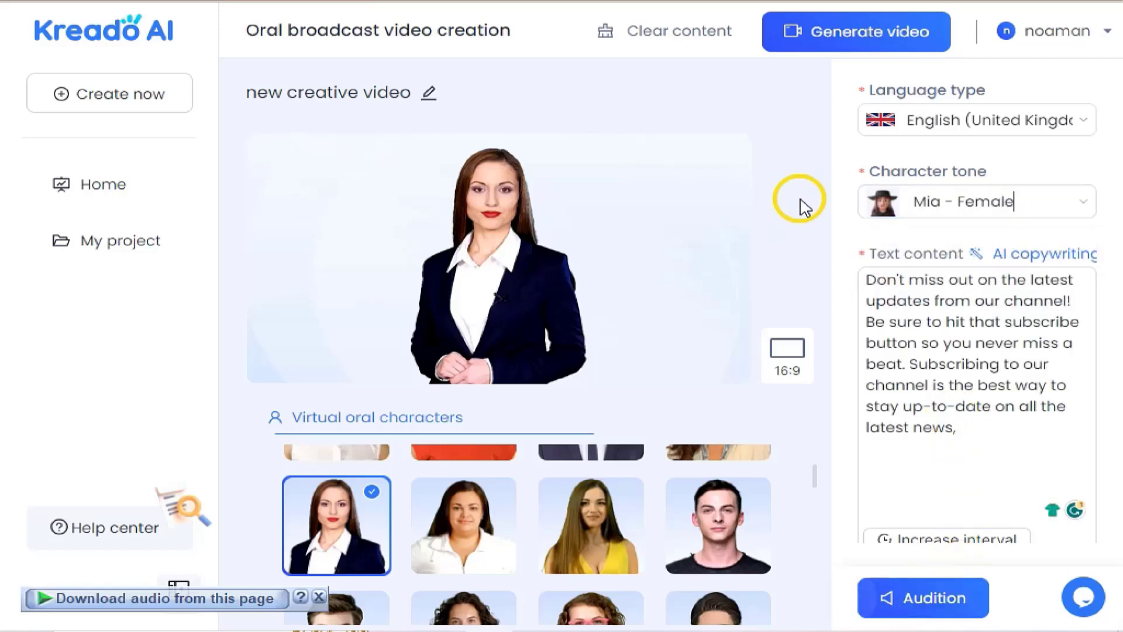
- Try the Libby - Female character tone for the text
left_click(954, 201)
scroll(942, 339, "up", 3)
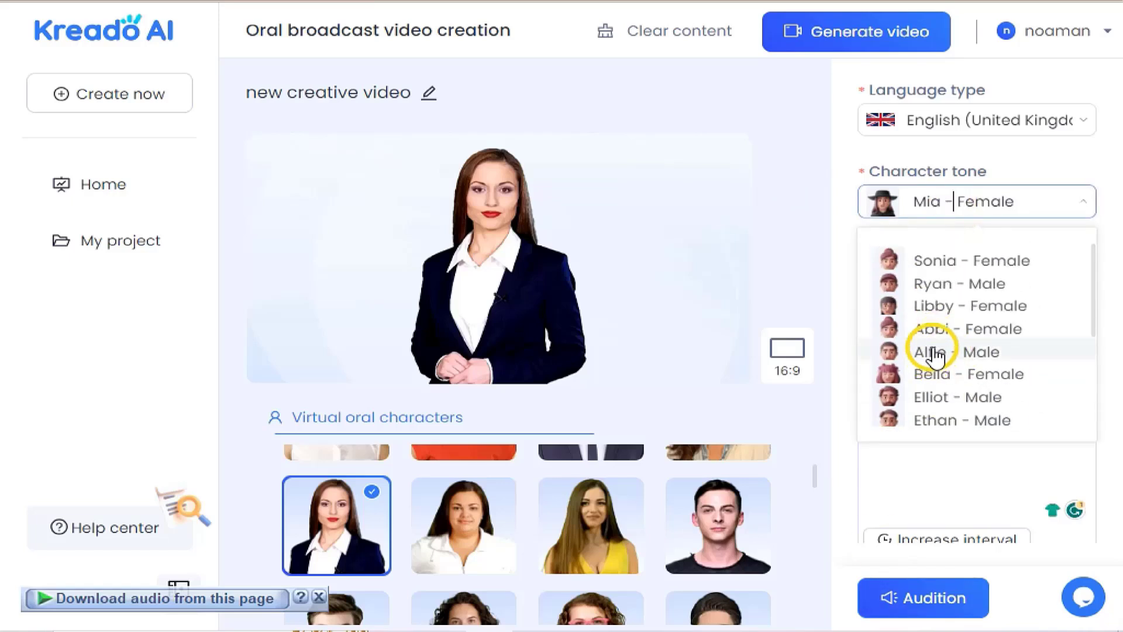
left_click(939, 307)
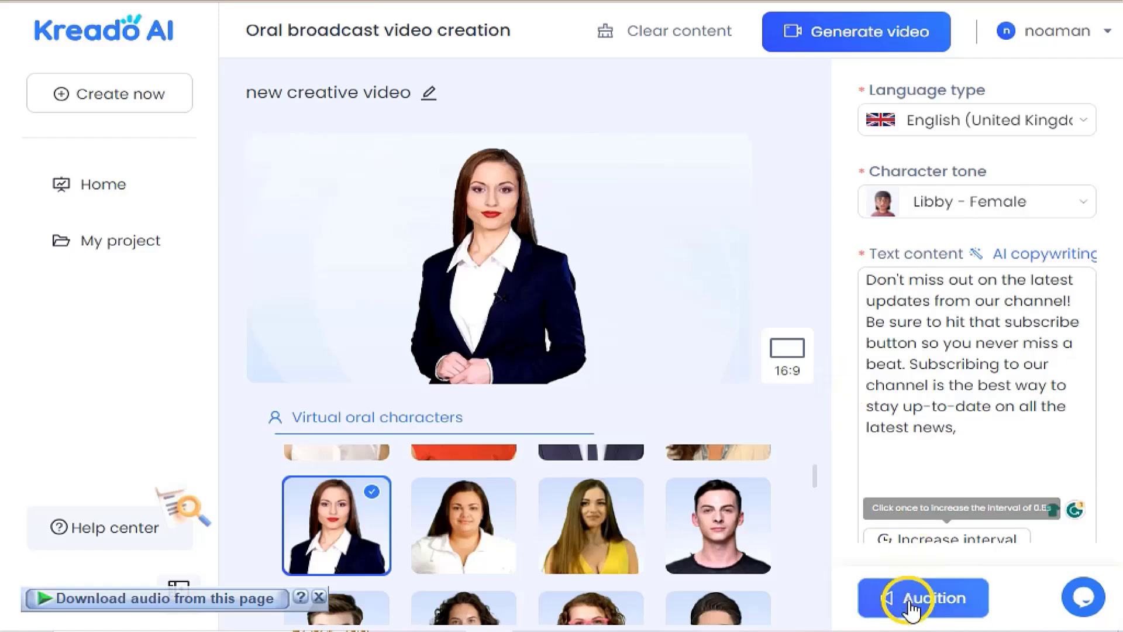
- Set the character tone back to Sonia - Female and audition the text with that voice
left_click(959, 201)
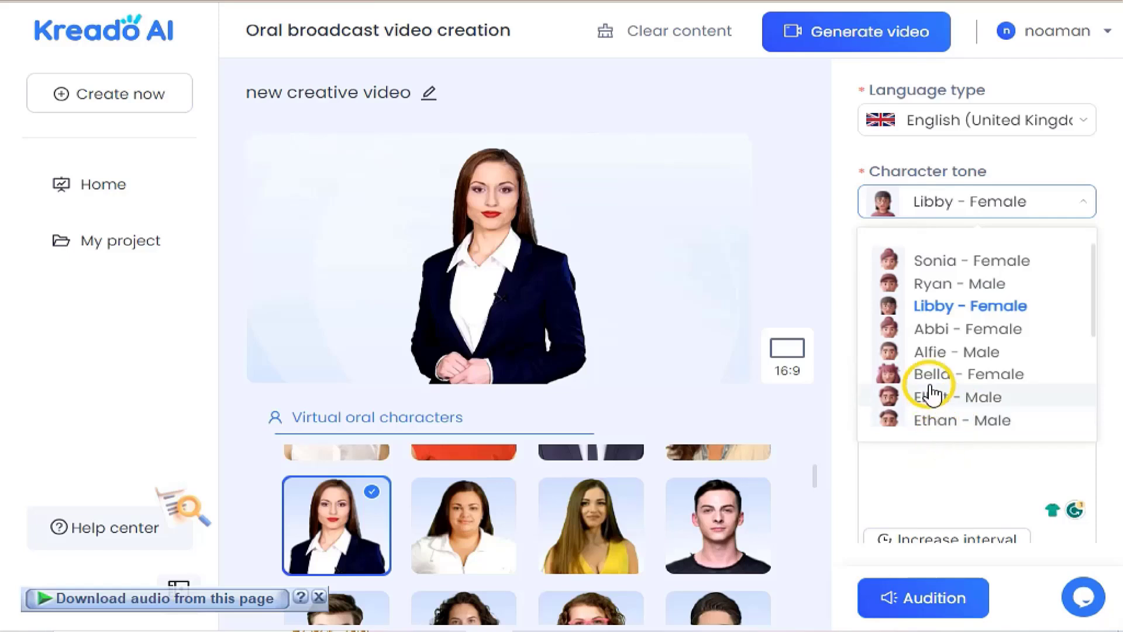
left_click(954, 258)
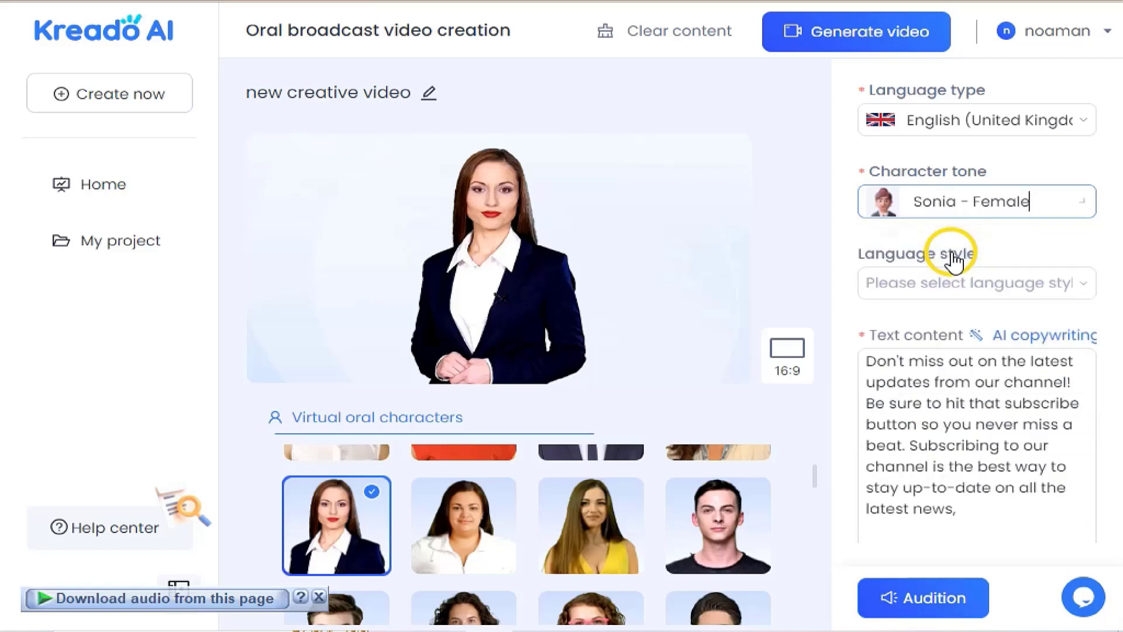
left_click(916, 613)
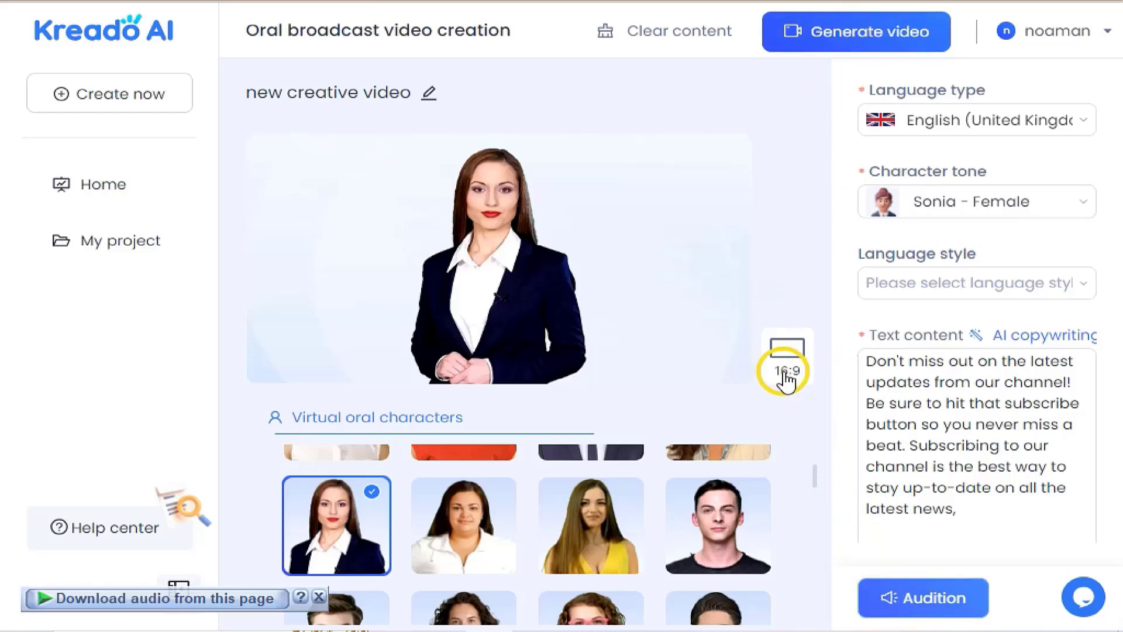
- Try the long-haired woman in a light blazer, the woman in a yellow jacket and the woman in a sun hat as the character
left_click_drag(814, 475, 815, 597)
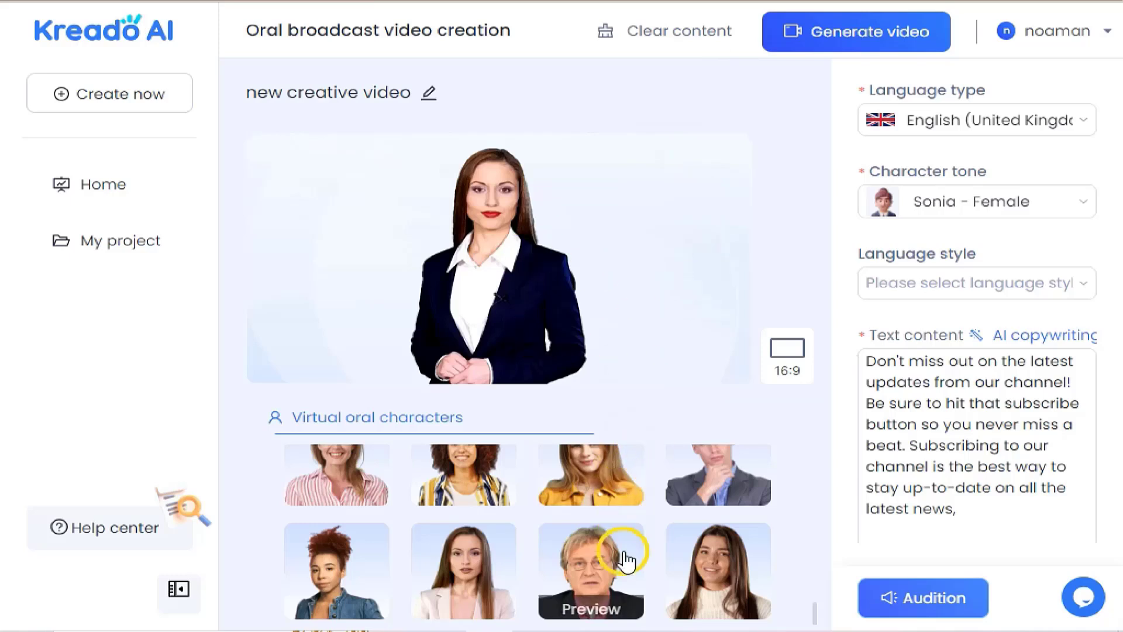
left_click(476, 575)
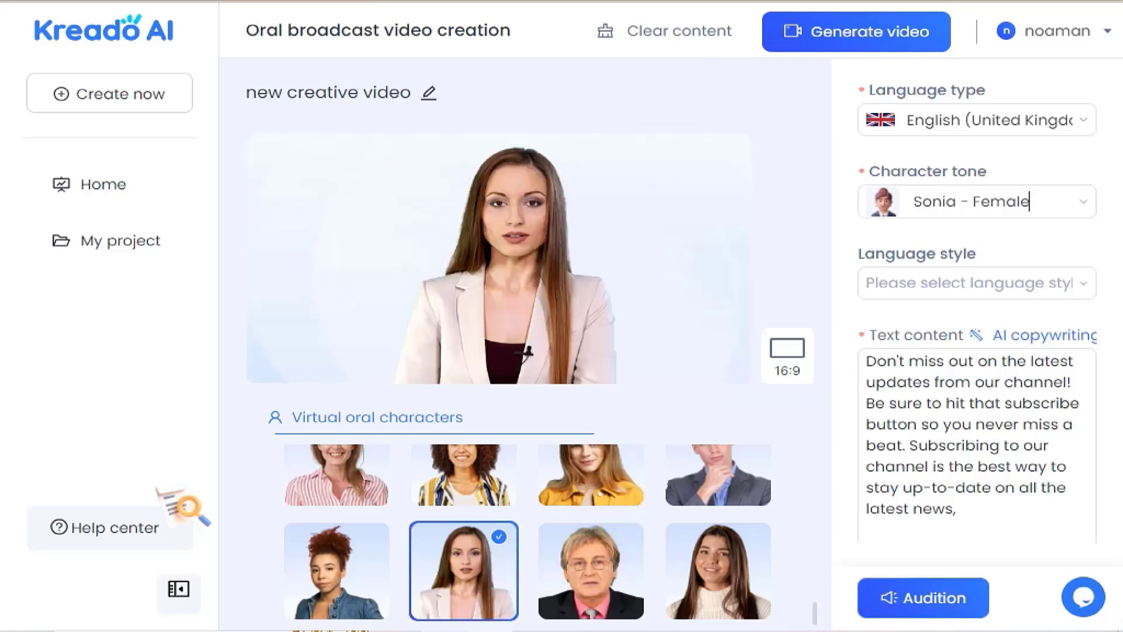
scroll(388, 585, "up", 1)
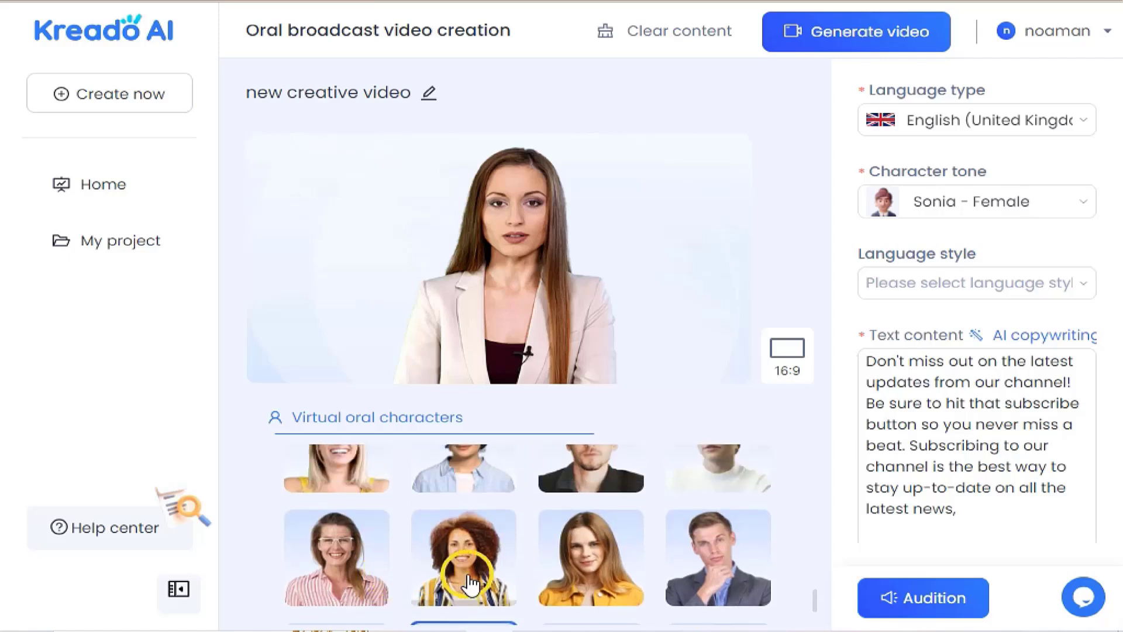
left_click(590, 556)
scroll(414, 614, "up", 1)
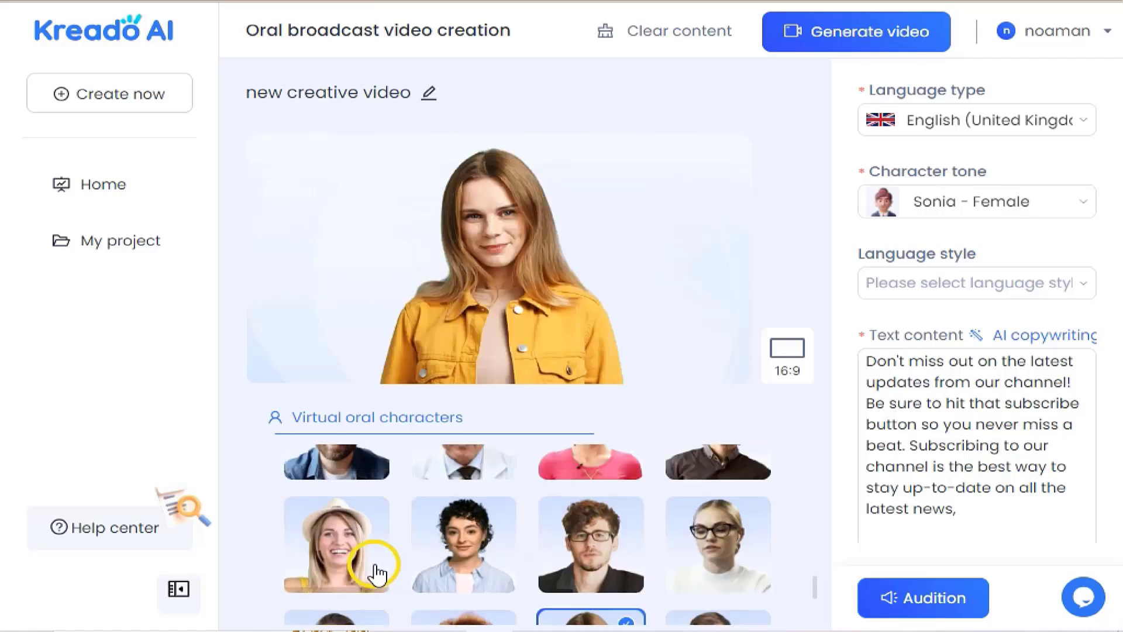
left_click(360, 553)
scroll(476, 564, "up", 1)
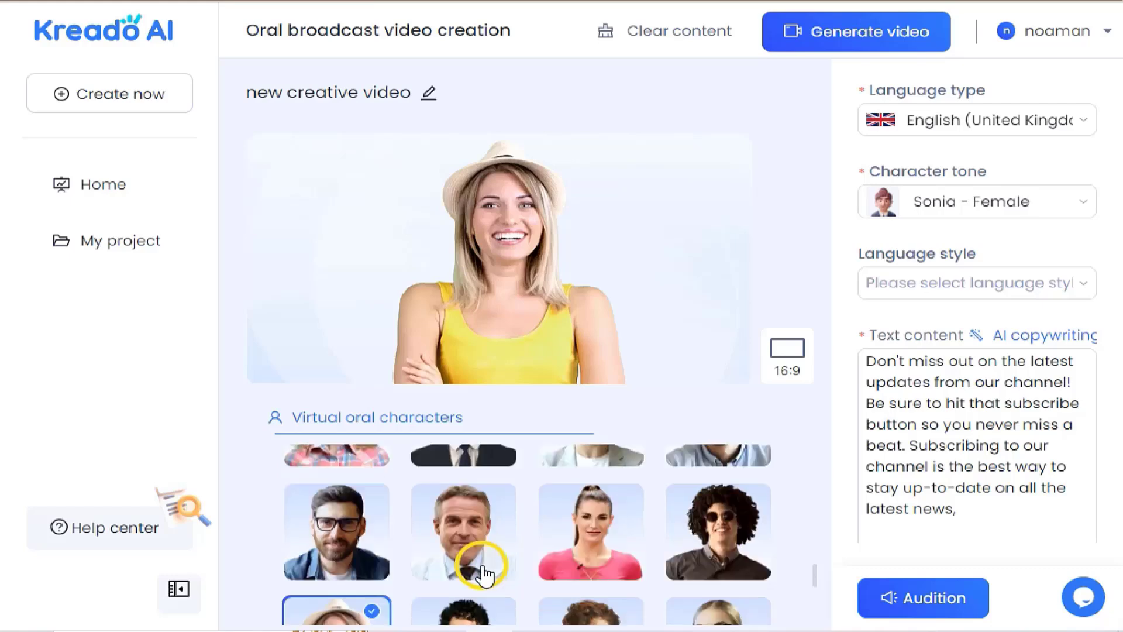
- Try the dark-haired woman in the black dress from the virtual oral characters
scroll(496, 566, "down", 2)
scroll(496, 566, "down", 1)
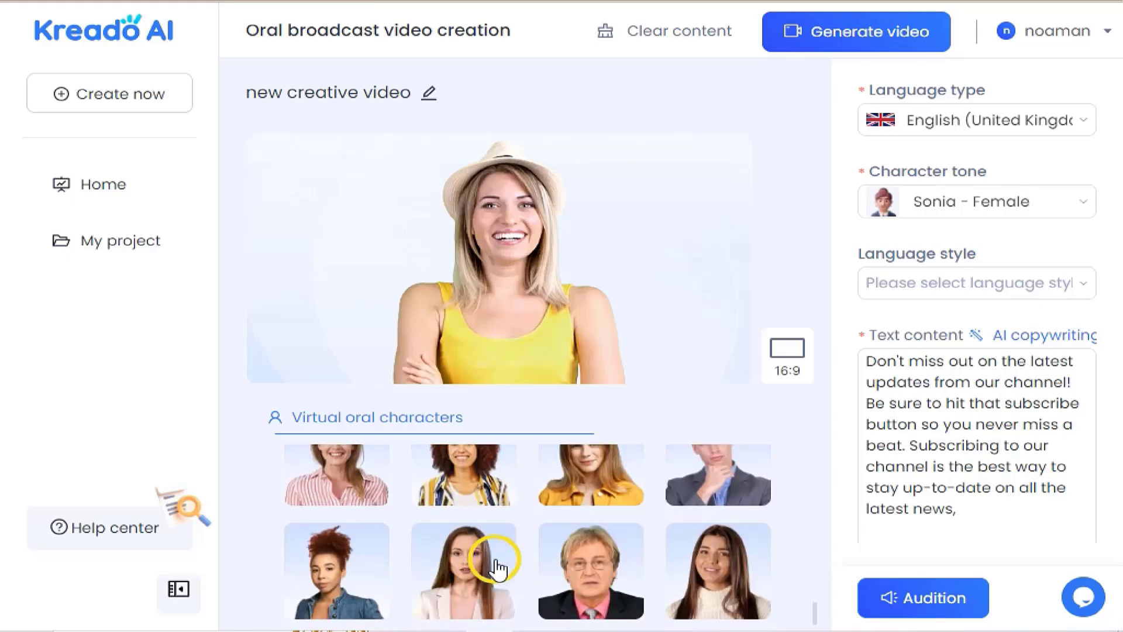
mouse_move(497, 630)
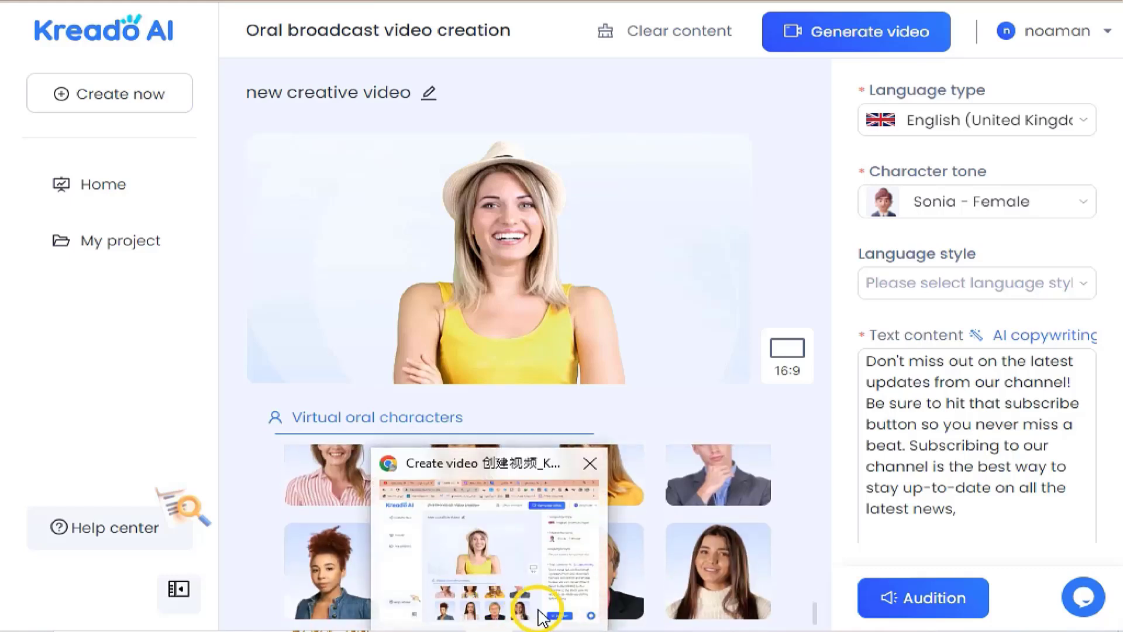
scroll(722, 486, "up", 1)
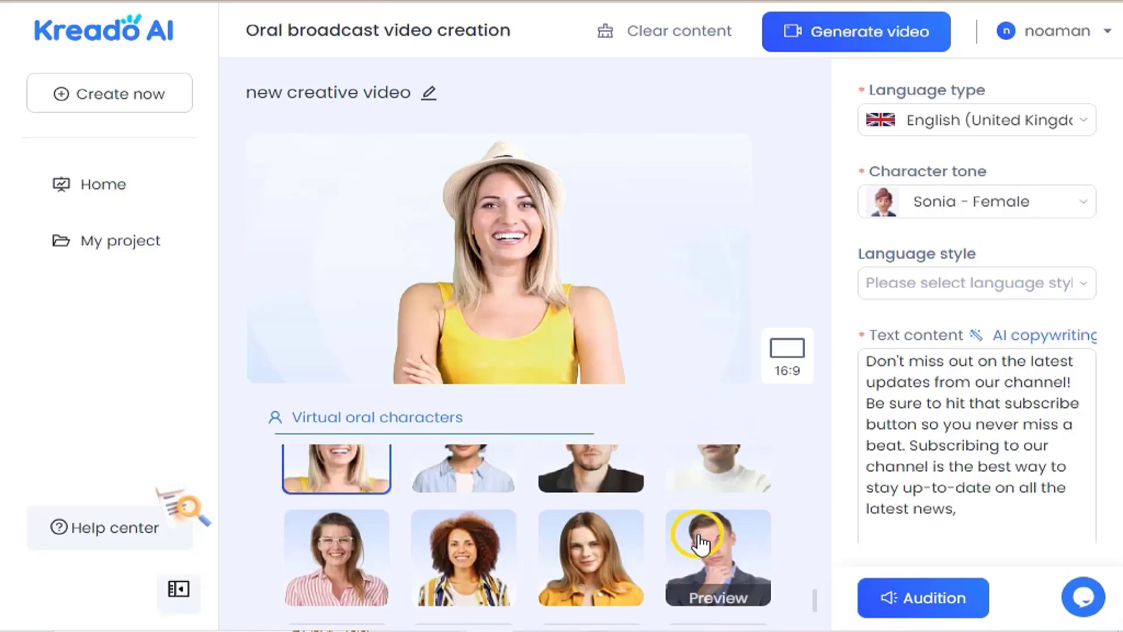
scroll(702, 541, "up", 4)
scroll(664, 538, "up", 3)
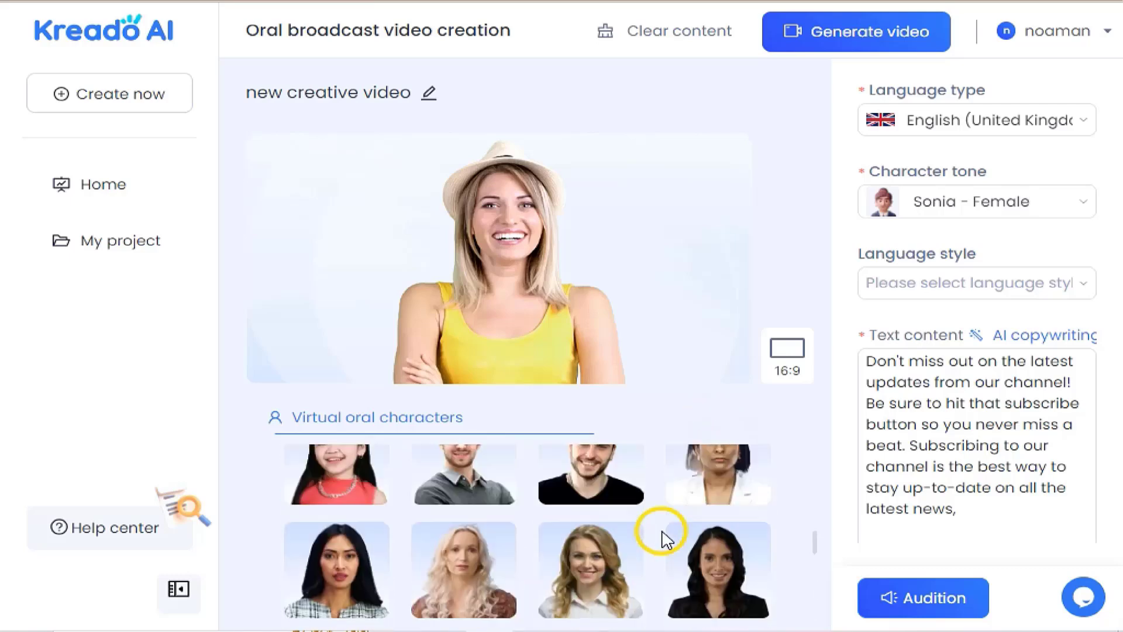
scroll(667, 537, "down", 2)
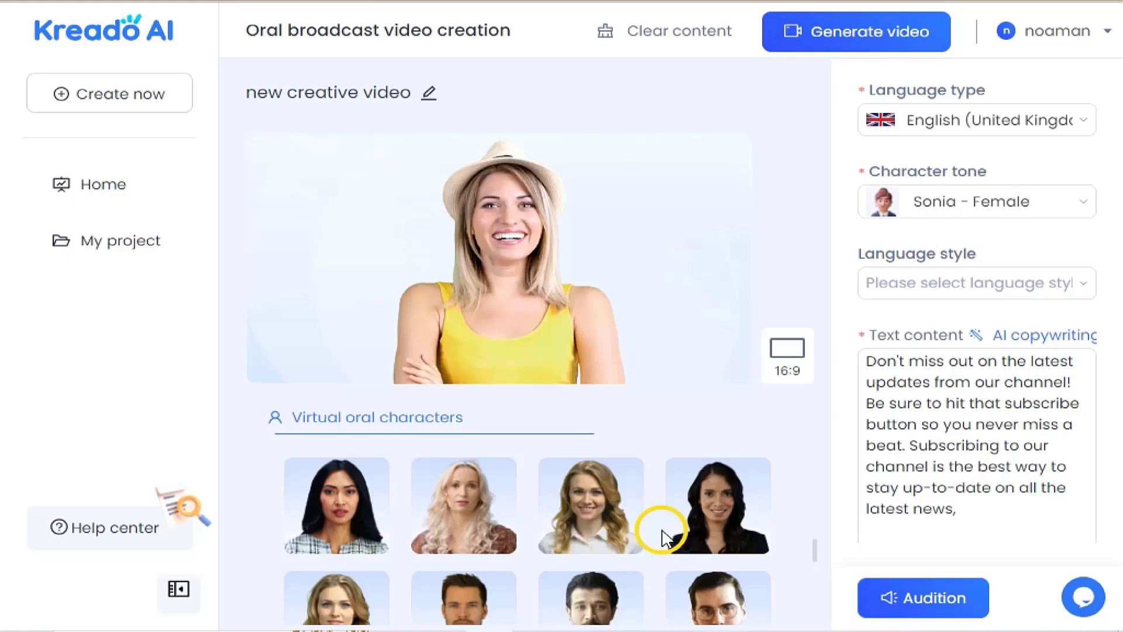
mouse_move(727, 503)
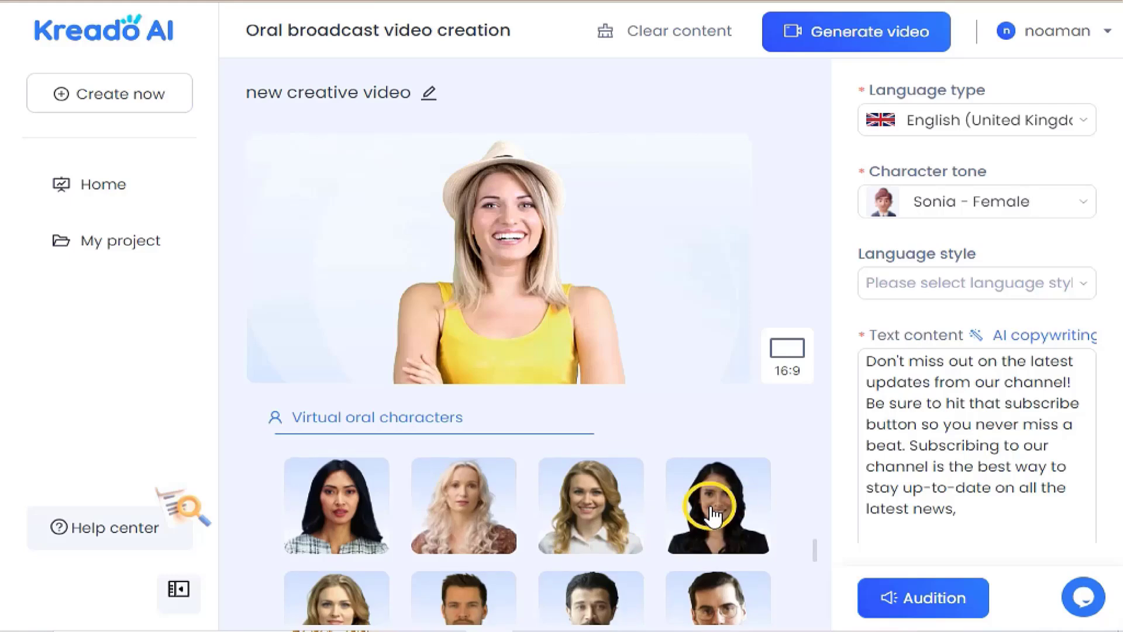
left_click(731, 502)
- Choose the long-haired woman in the white knit sweater as the virtual oral character
scroll(537, 502, "down", 3)
scroll(537, 502, "down", 5)
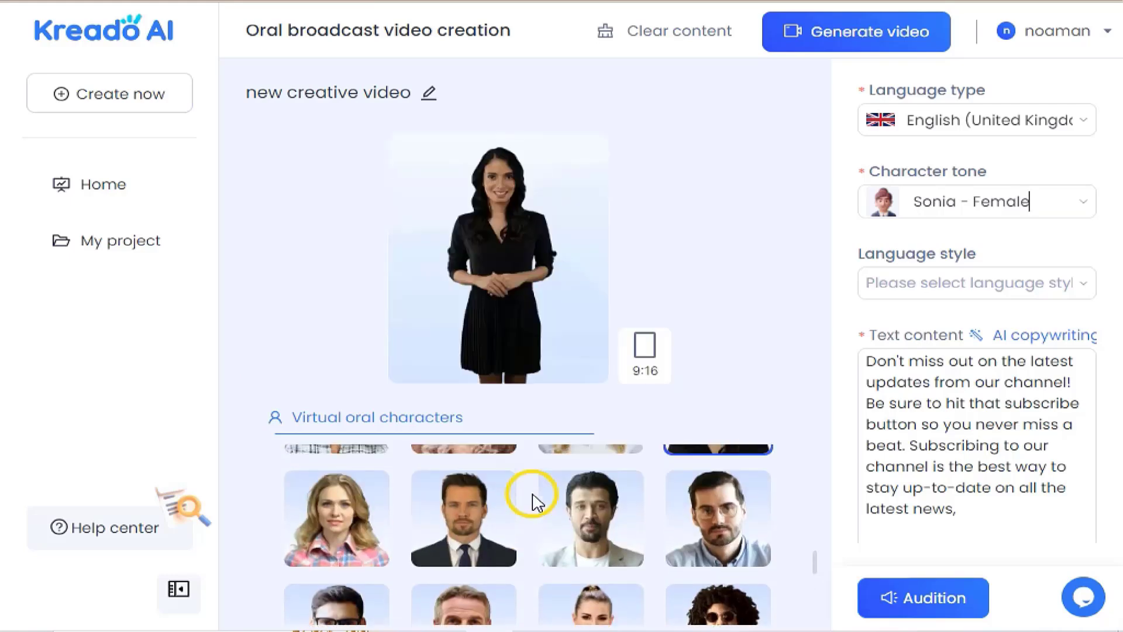
scroll(537, 502, "down", 2)
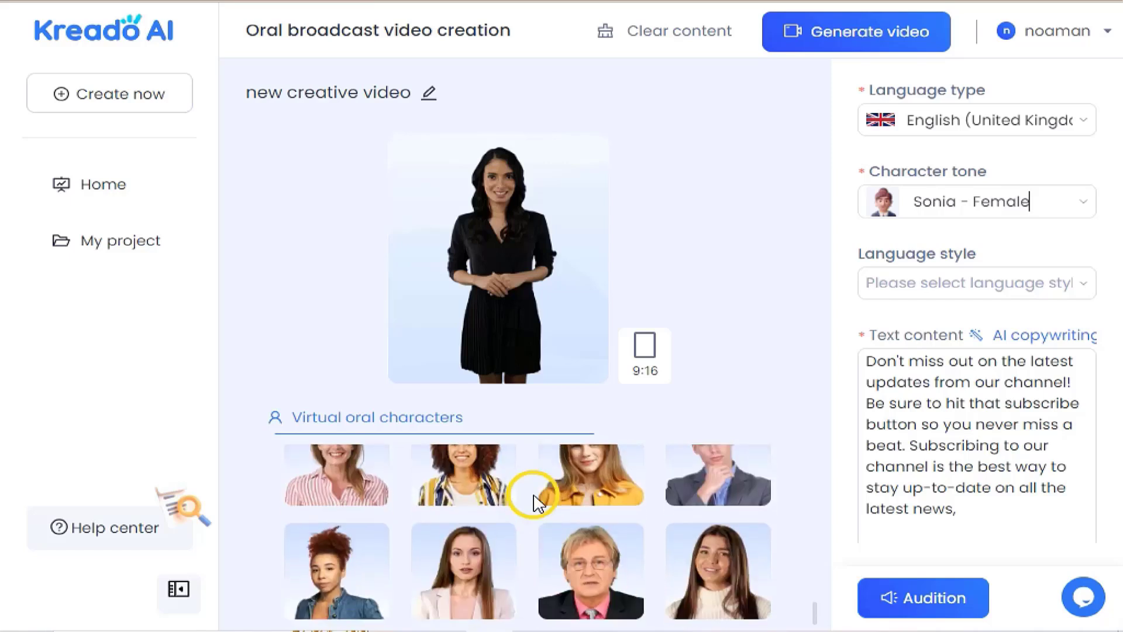
left_click(673, 559)
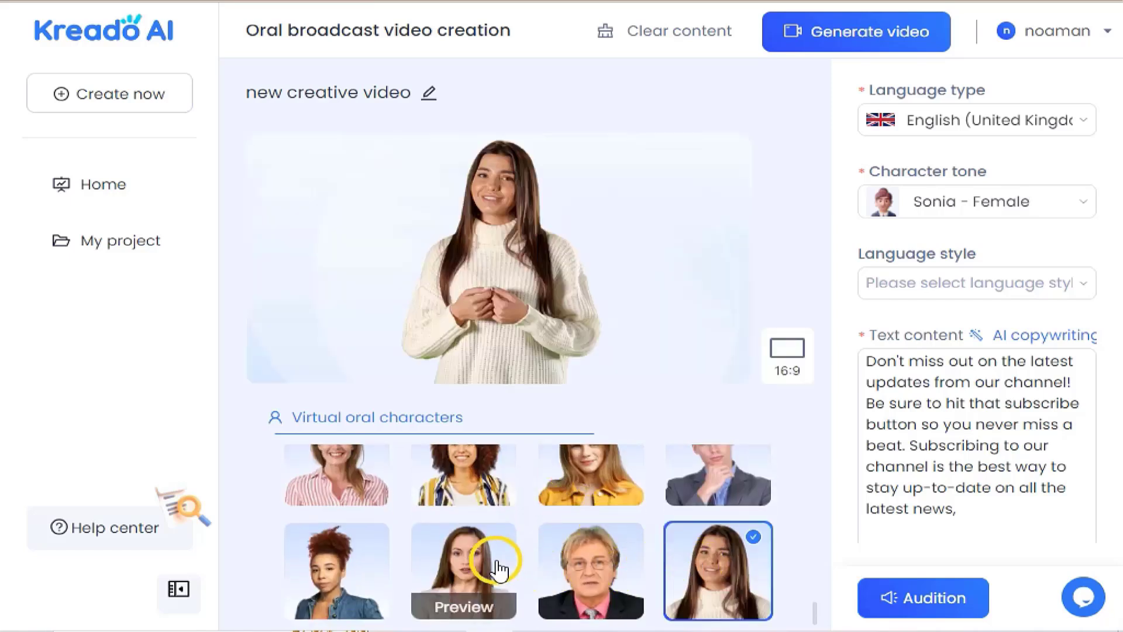
- Generate the video and look over the digital human videos in the project list
left_click(873, 37)
left_click(670, 537)
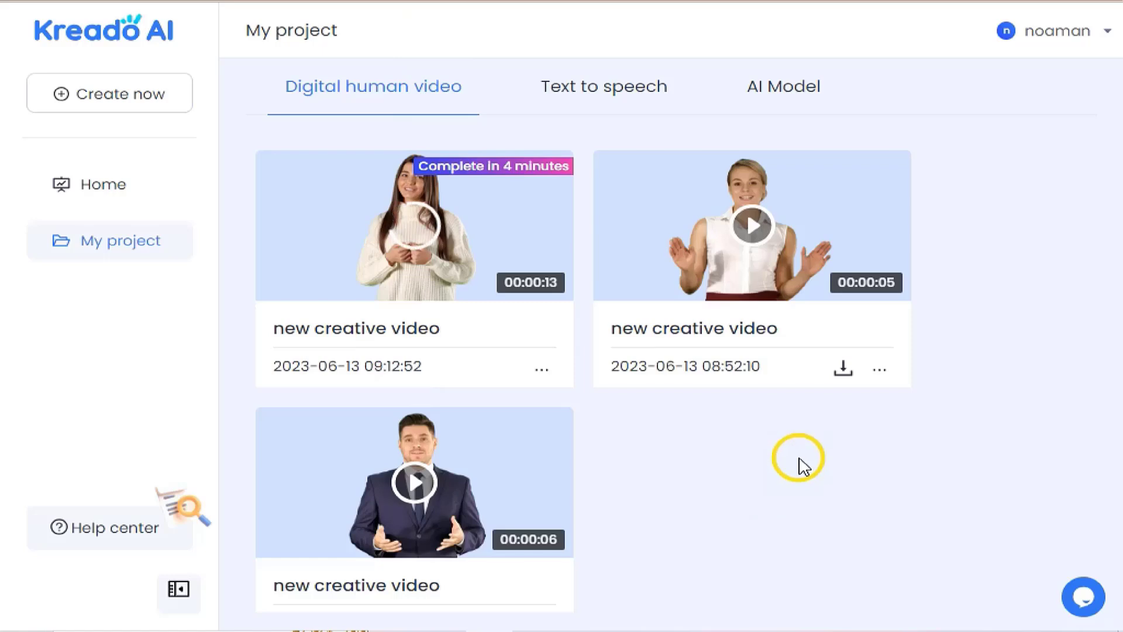
scroll(804, 466, "down", 1)
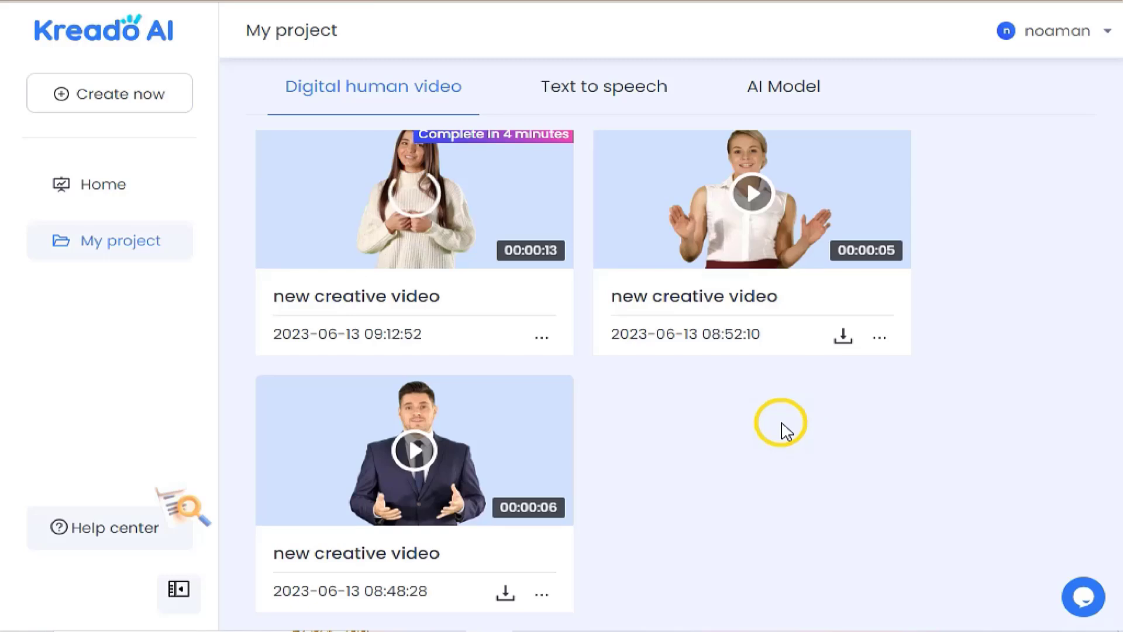
scroll(787, 430, "up", 1)
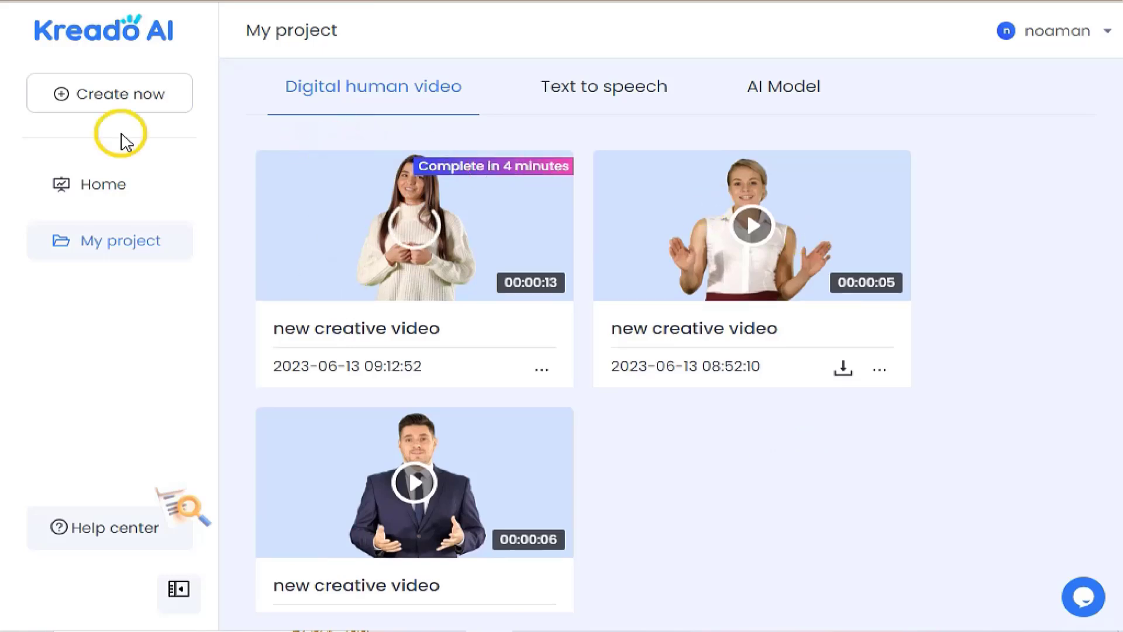
- Start a new AI Marketing copy generation and translate its page into Arabic
left_click(110, 97)
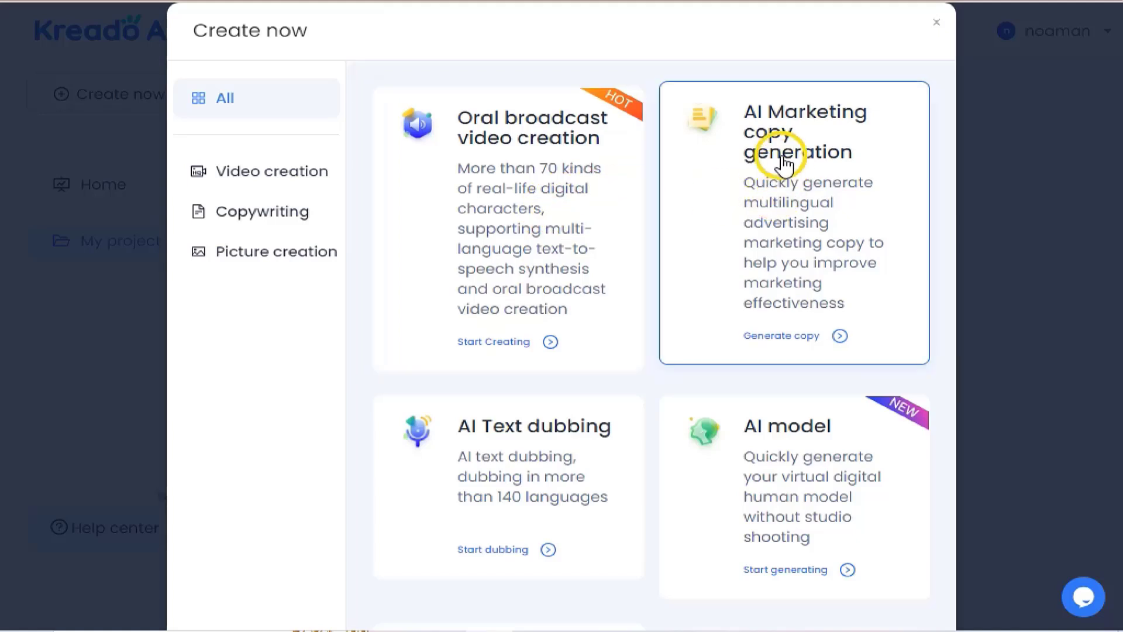
left_click(792, 186)
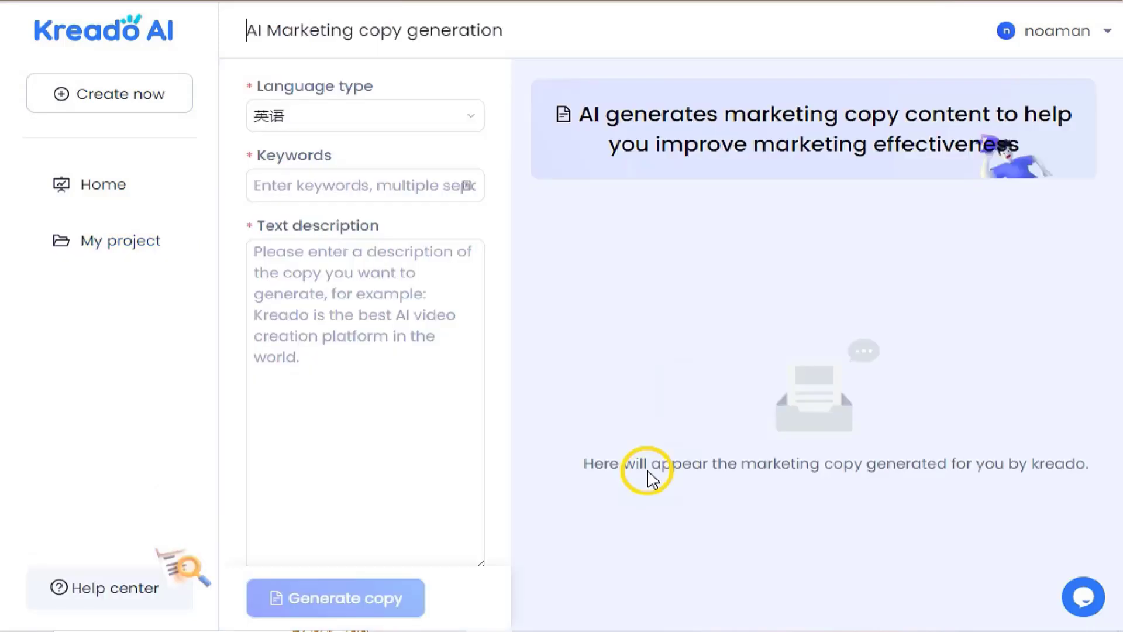
right_click(629, 432)
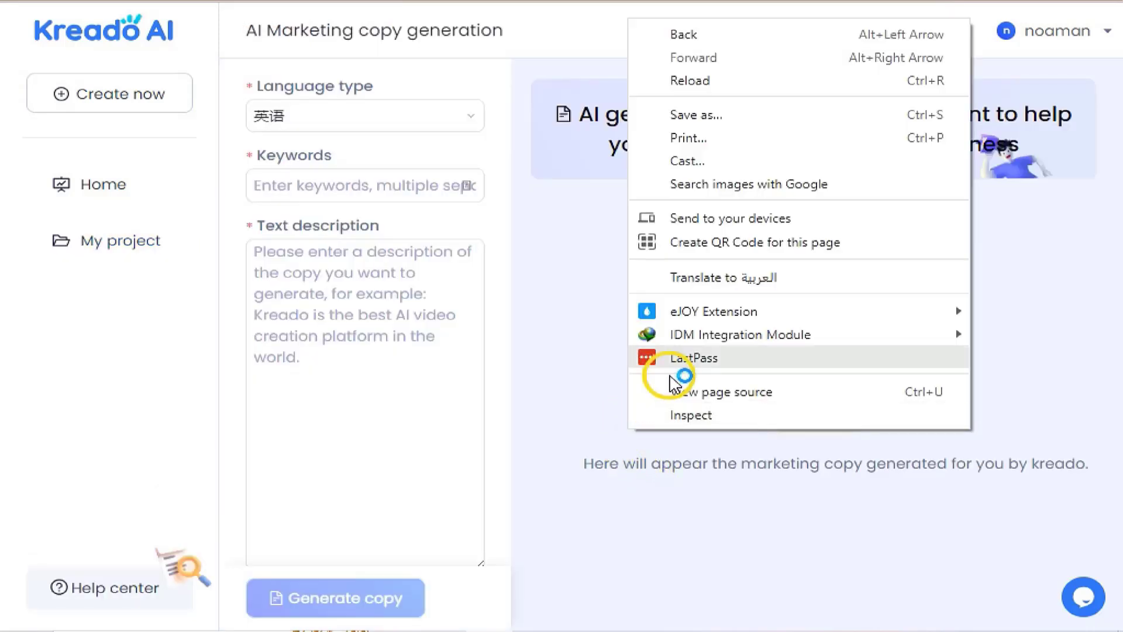
left_click(709, 276)
left_click(485, 7)
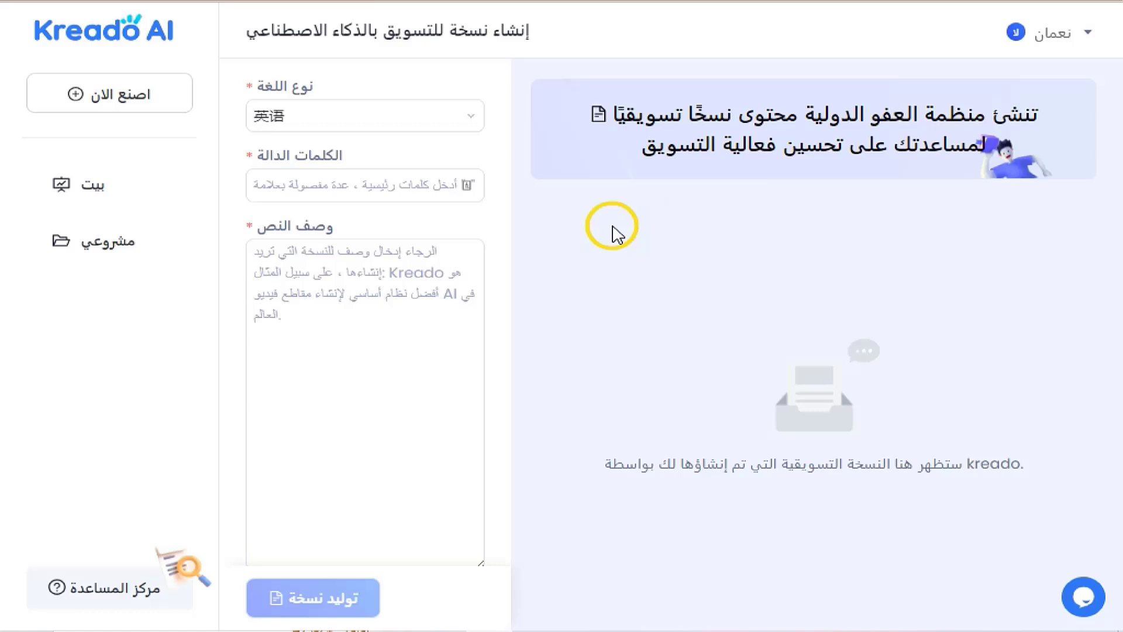
- Set the marketing copy's language type to Arabic and view the character limit options
left_click(439, 117)
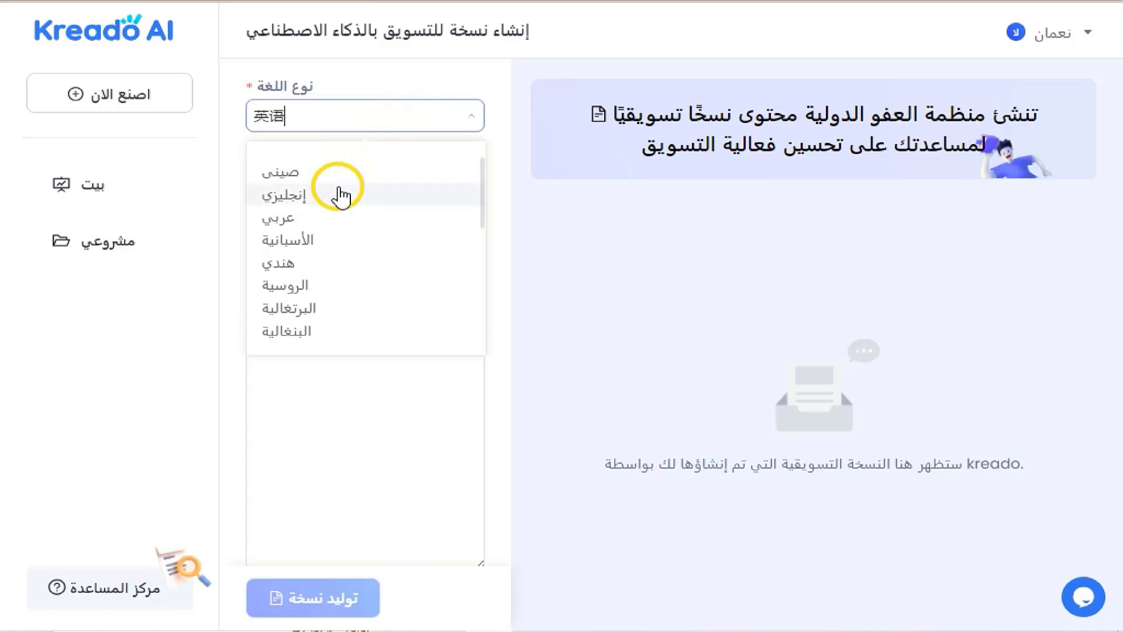
left_click(328, 220)
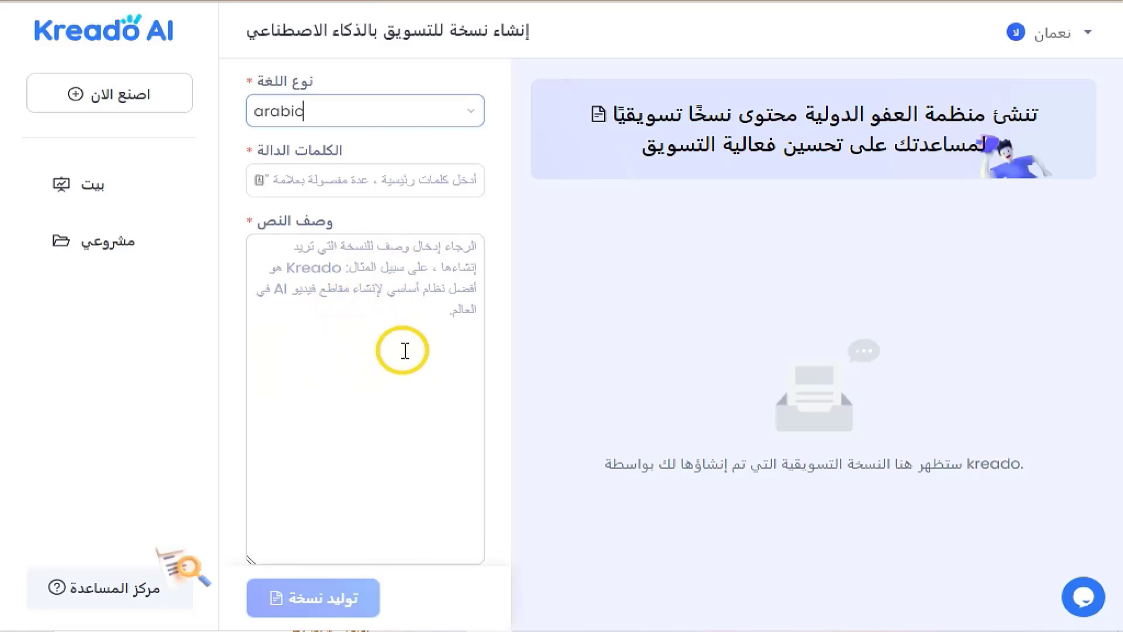
scroll(404, 348, "down", 2)
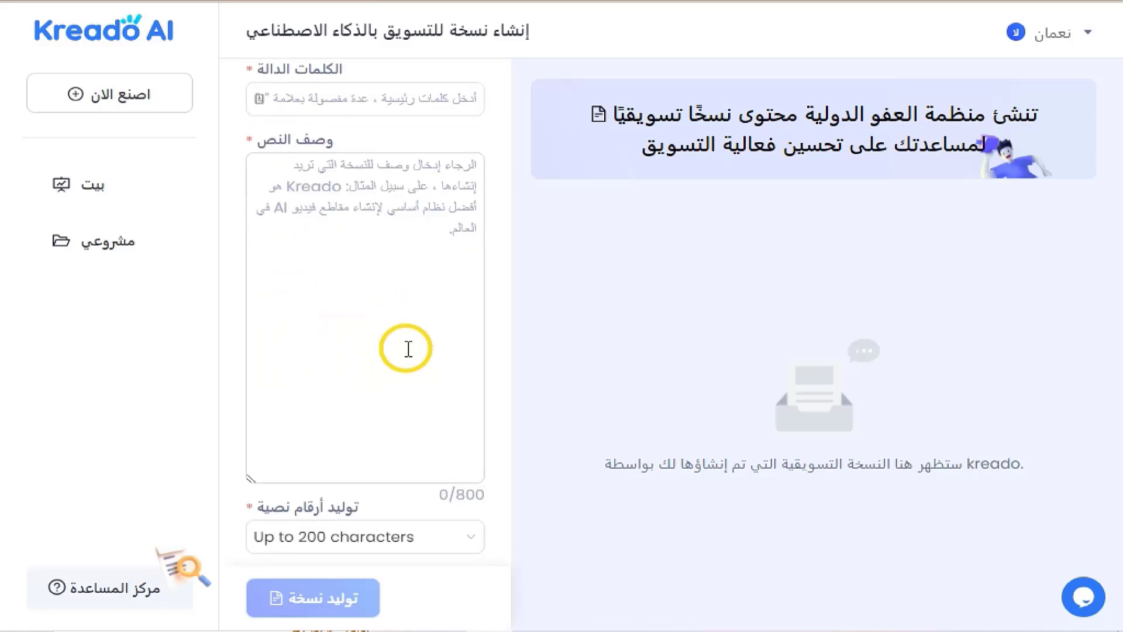
left_click(265, 538)
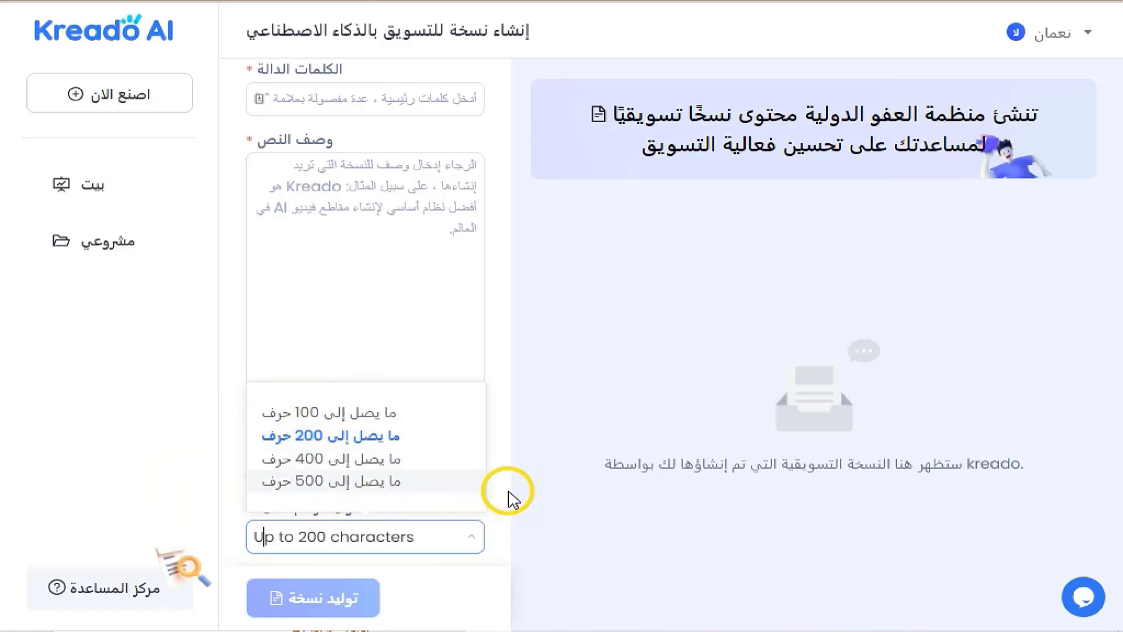
left_click(377, 163)
- Return to the project list and switch the page back to English
left_click(108, 241)
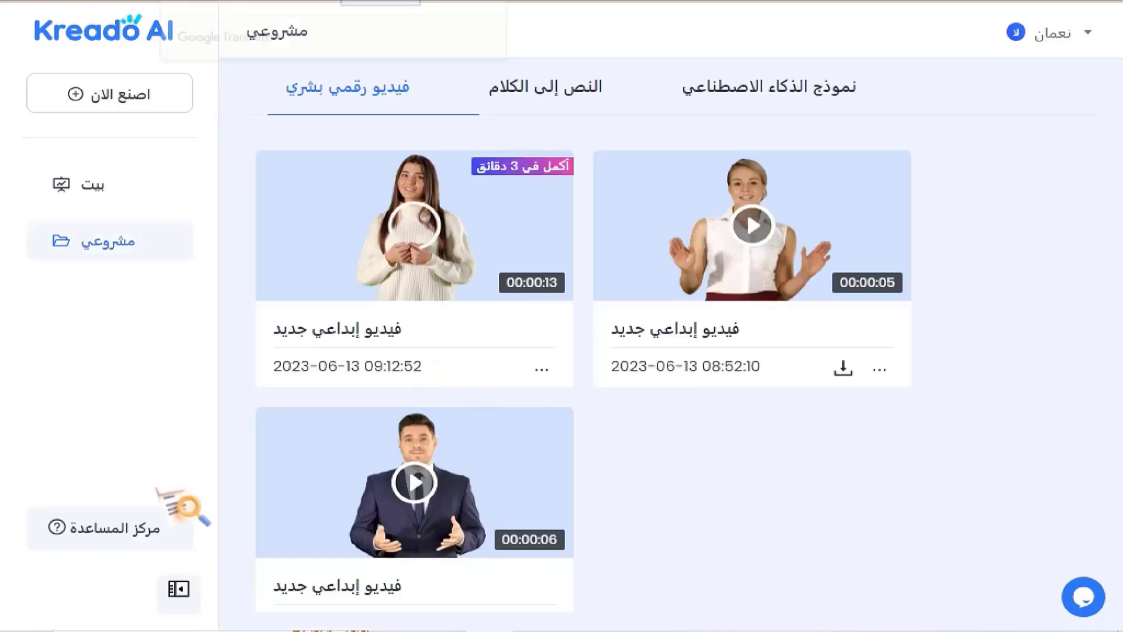
left_click(310, 5)
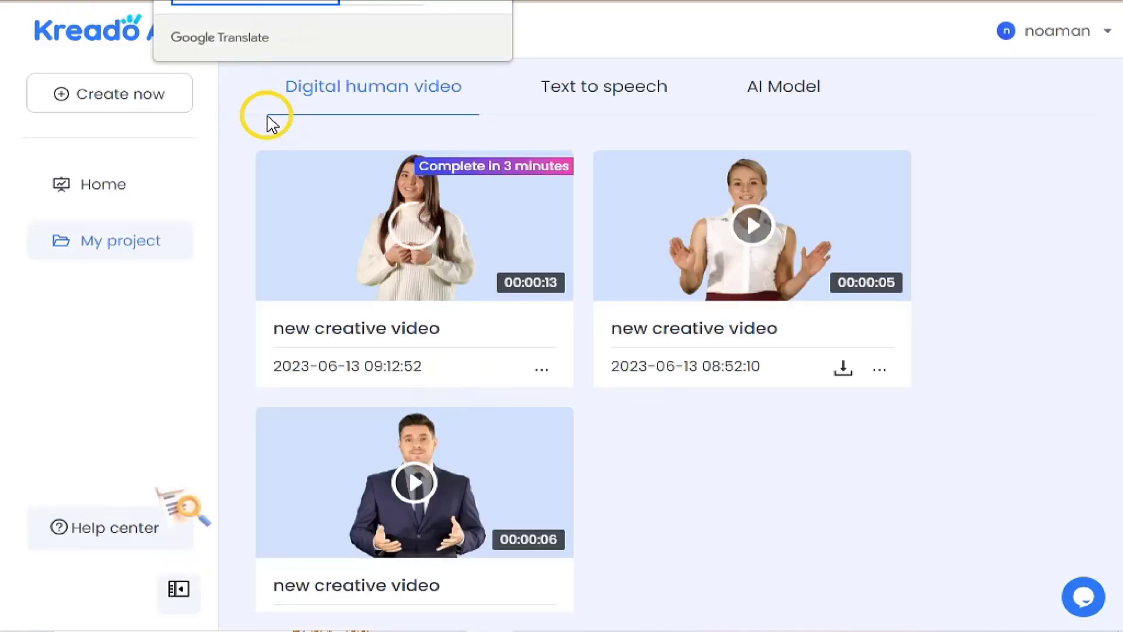
- Start a new AI Text dubbing project and translate its page into Arabic
left_click(134, 97)
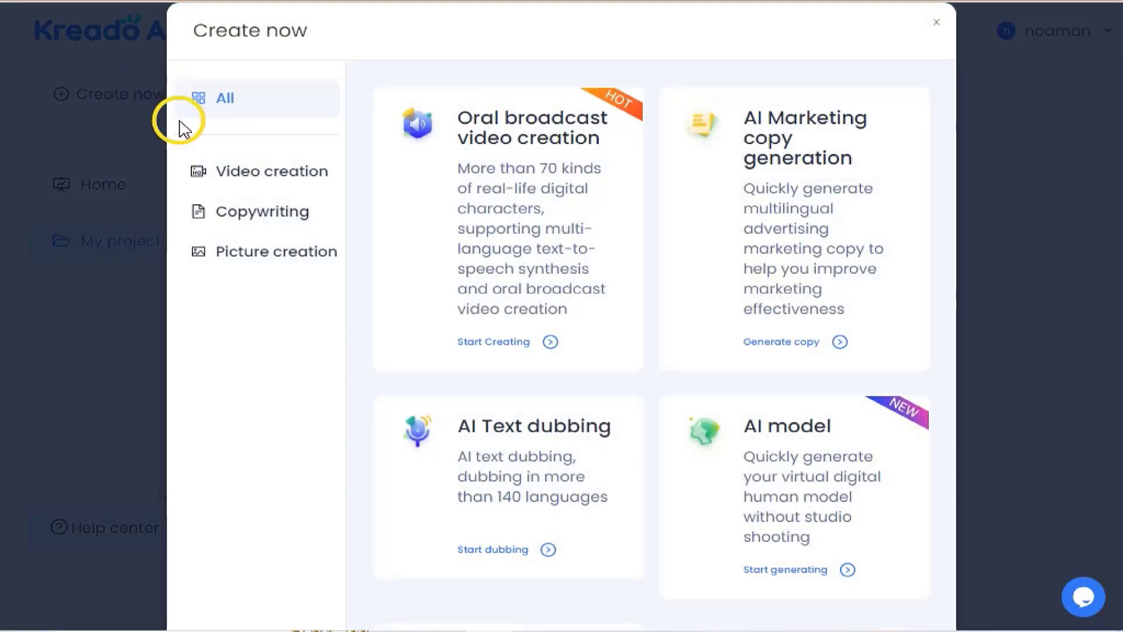
left_click(503, 484)
right_click(252, 86)
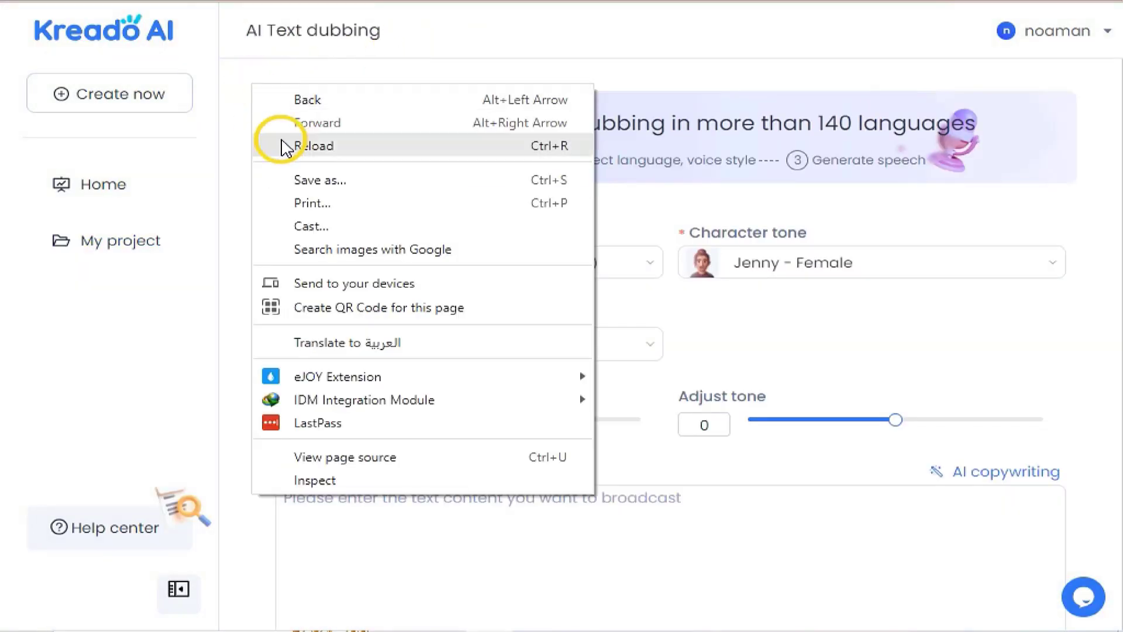
left_click(323, 346)
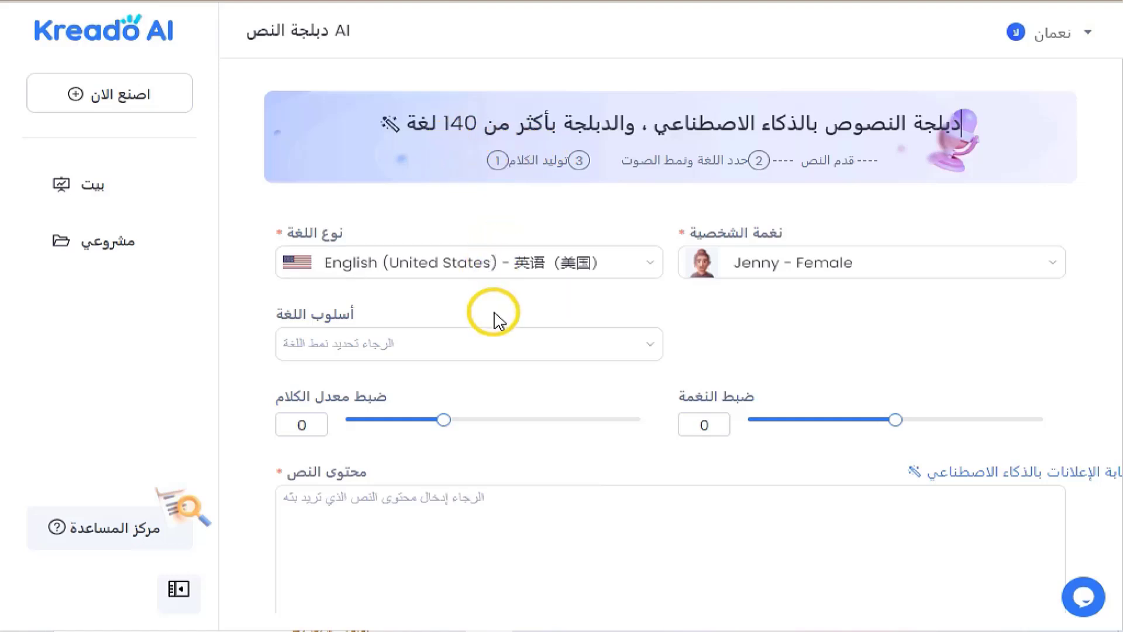
- Look through the AI text dubbing form's character voices, language types including the Arabic variants, and text content settings
scroll(500, 322, "down", 2)
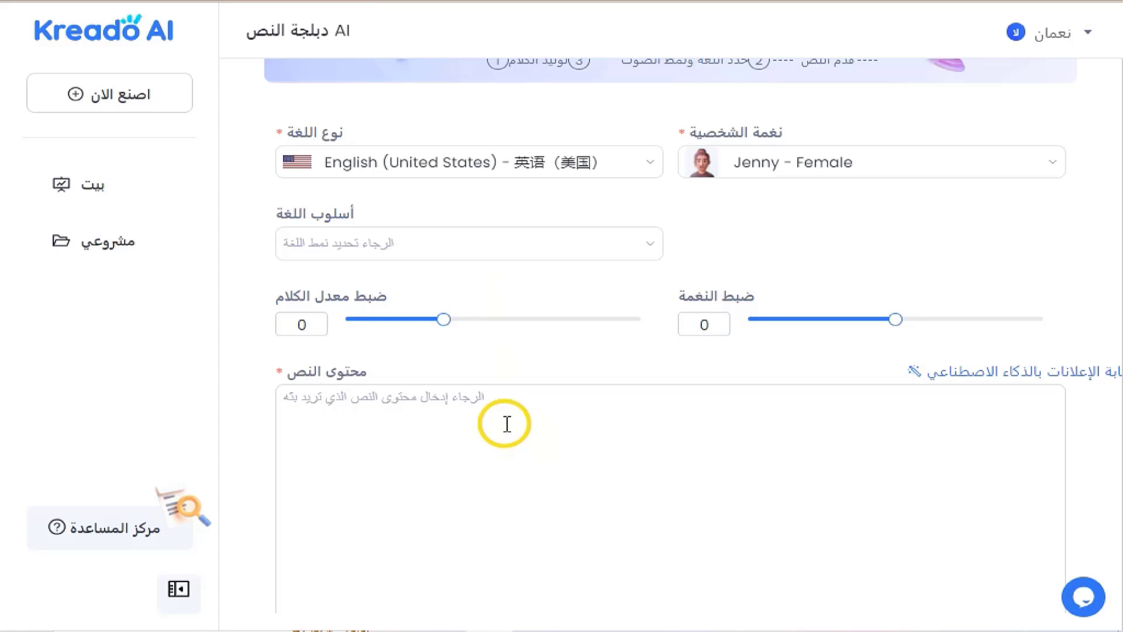
left_click(746, 159)
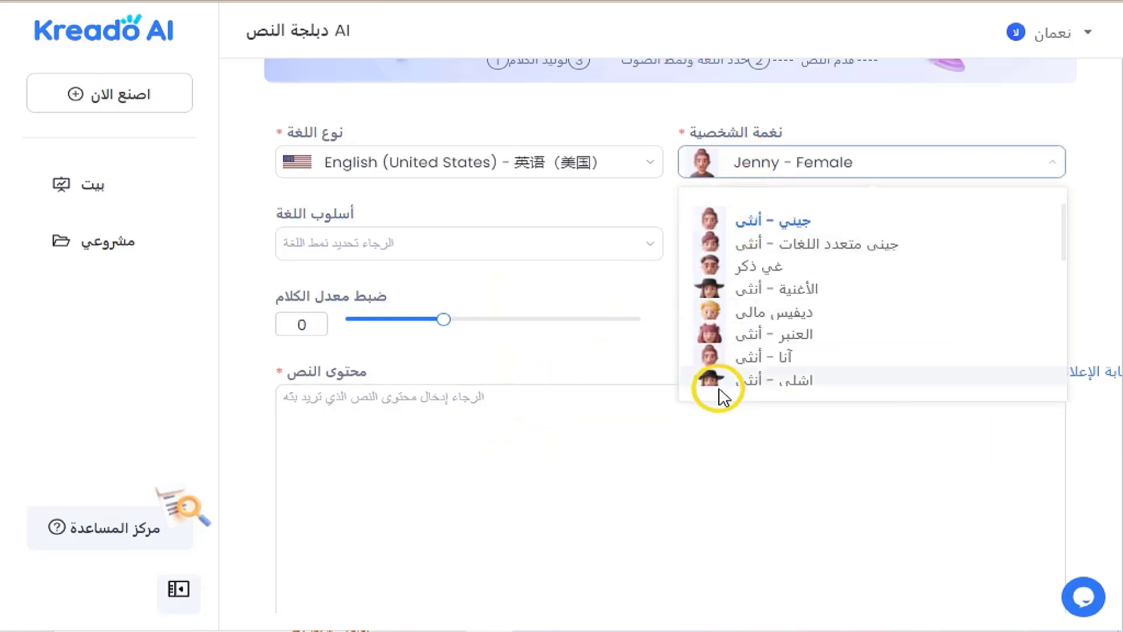
left_click(531, 162)
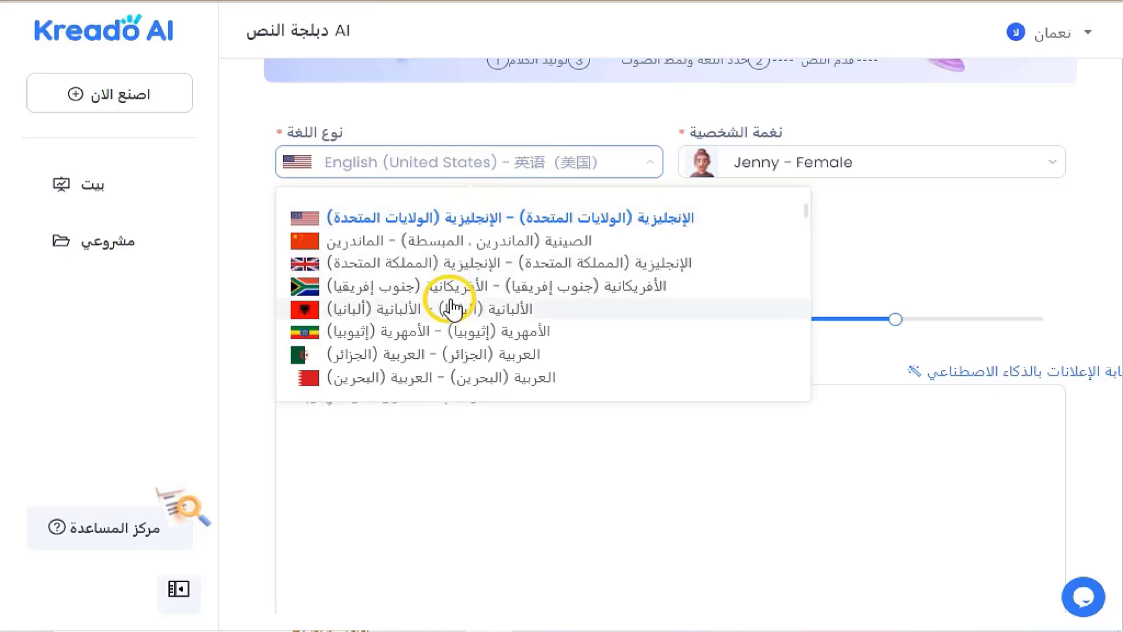
scroll(443, 257, "down", 5)
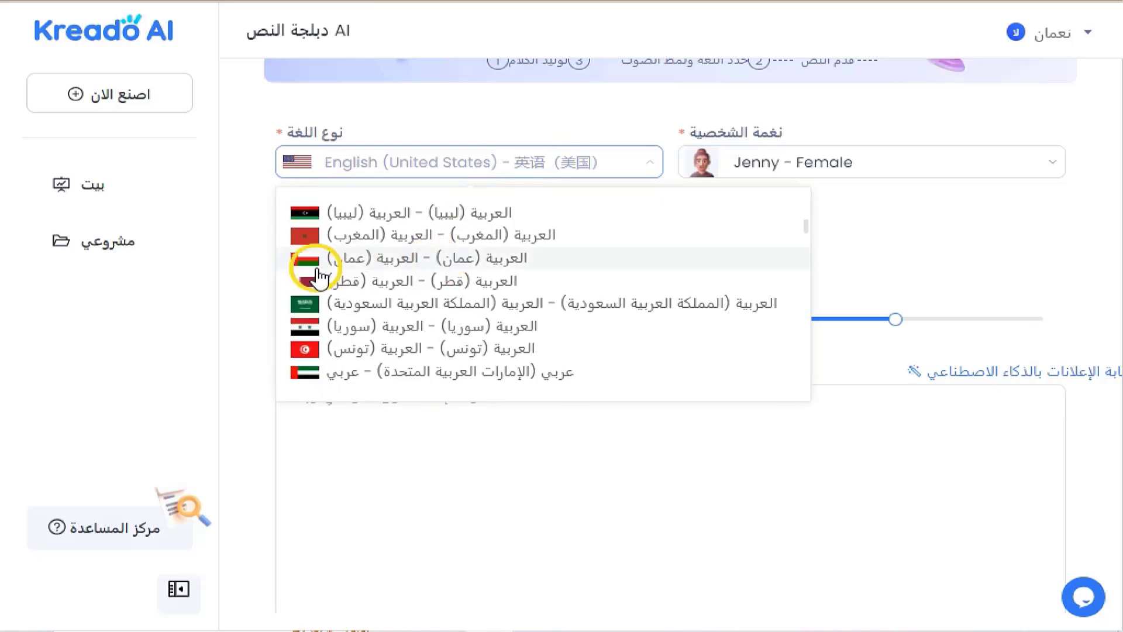
left_click(252, 269)
scroll(459, 492, "down", 3)
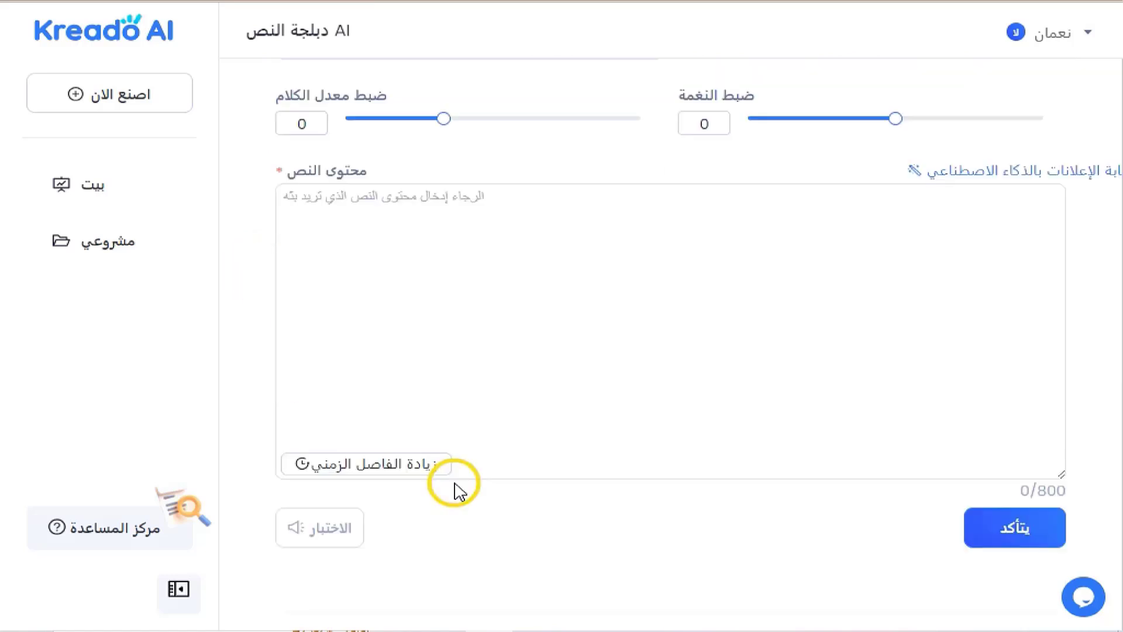
scroll(460, 491, "up", 5)
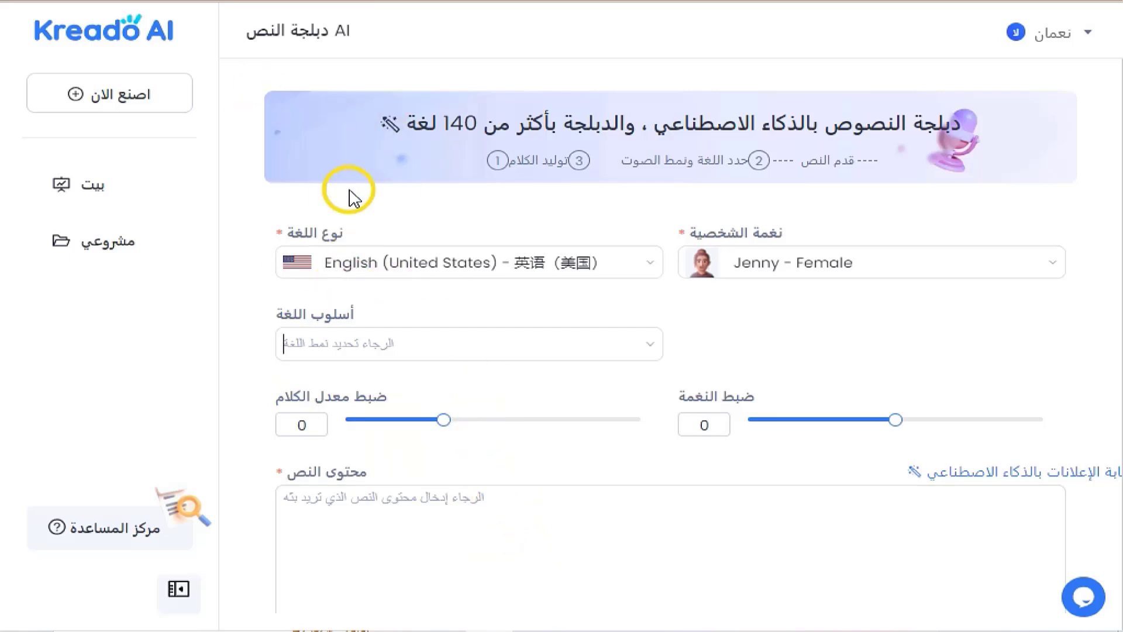
- Start a new AI Model project from the project list and translate its page into Arabic
left_click(108, 241)
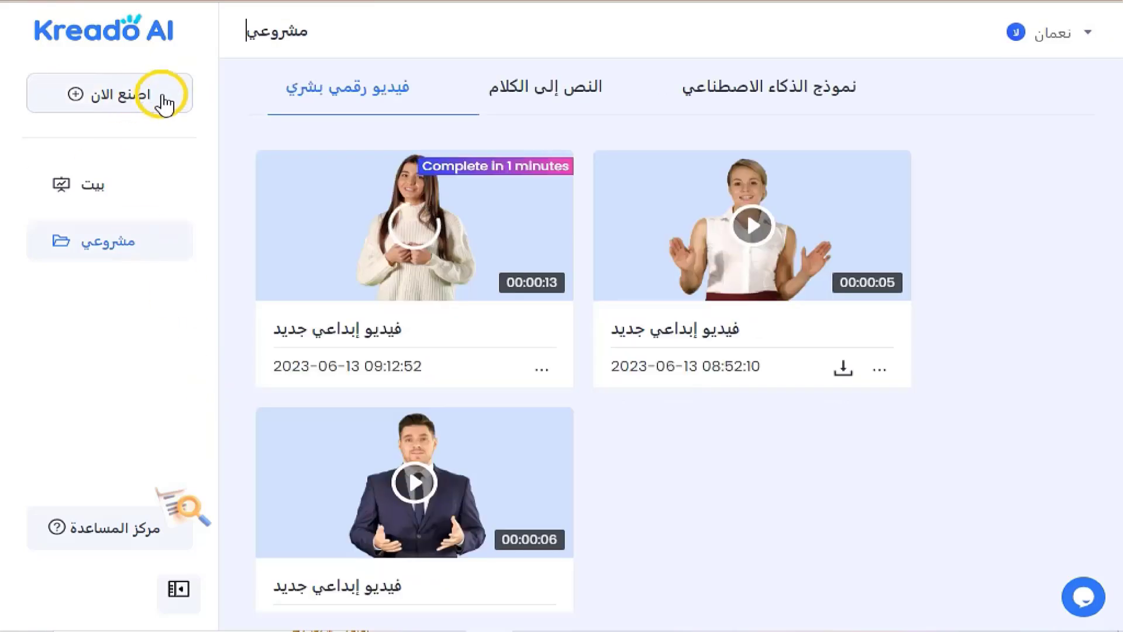
left_click(134, 94)
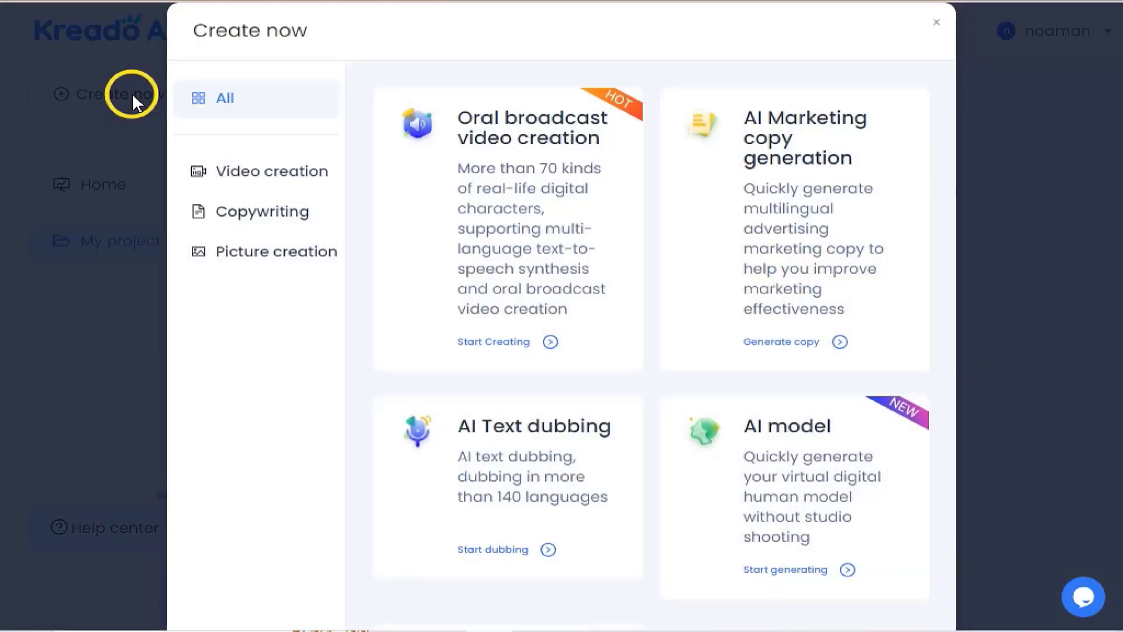
left_click(738, 484)
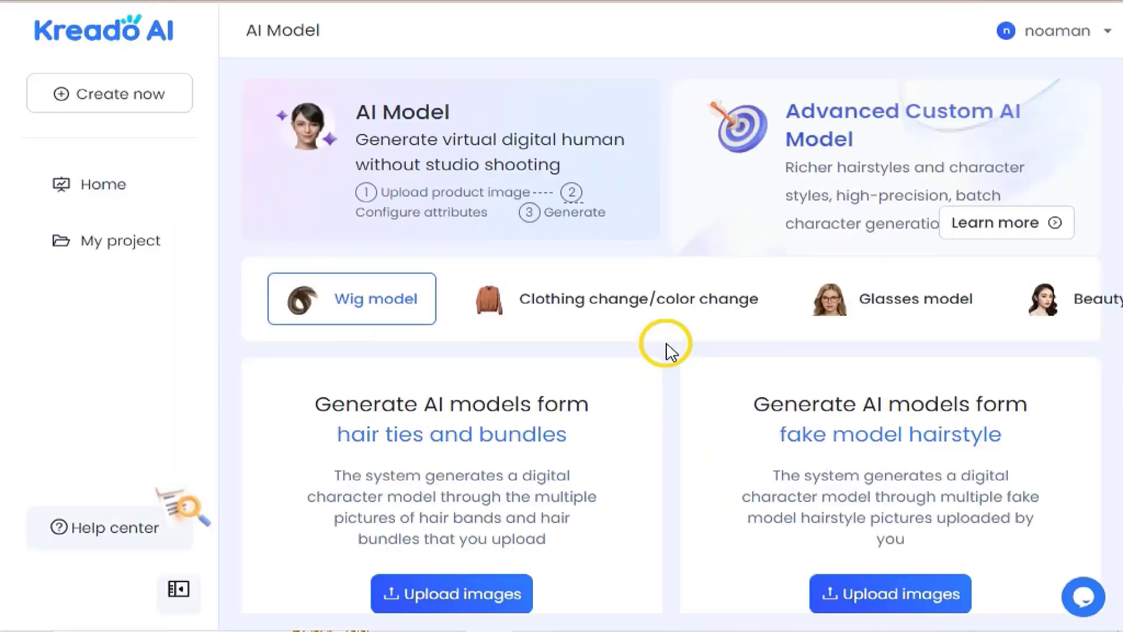
scroll(389, 357, "down", 7)
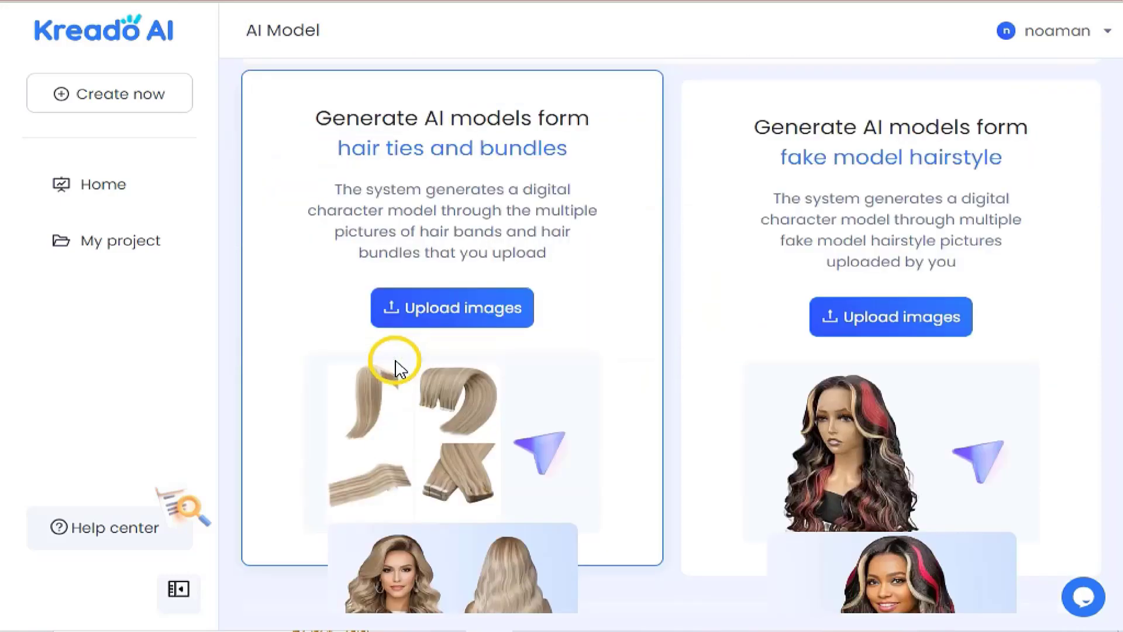
scroll(427, 363, "up", 5)
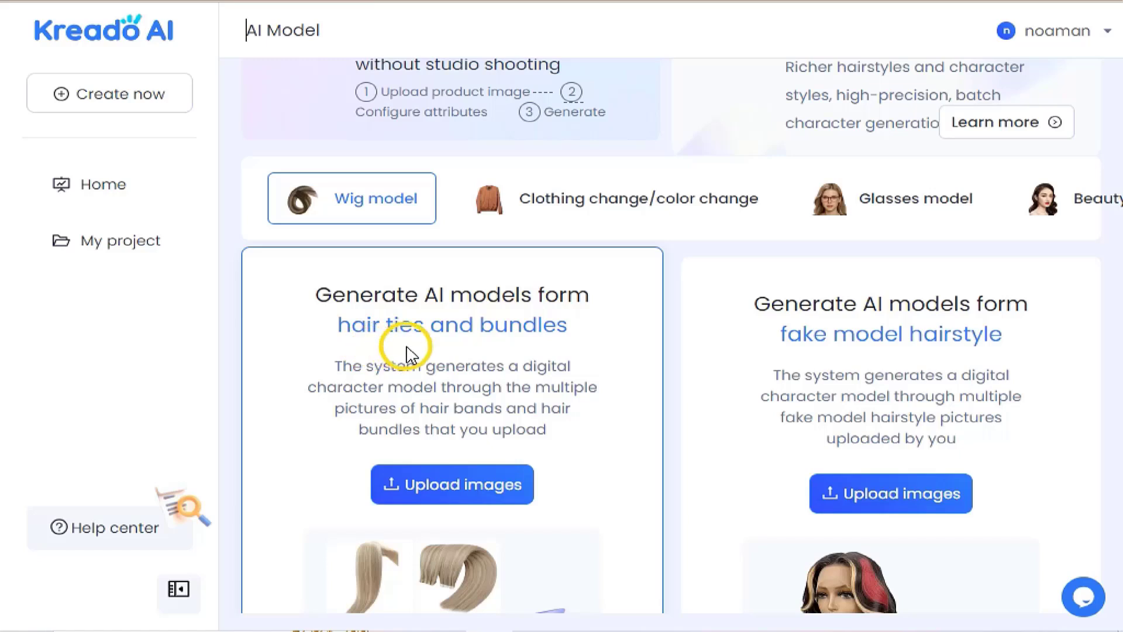
right_click(202, 319)
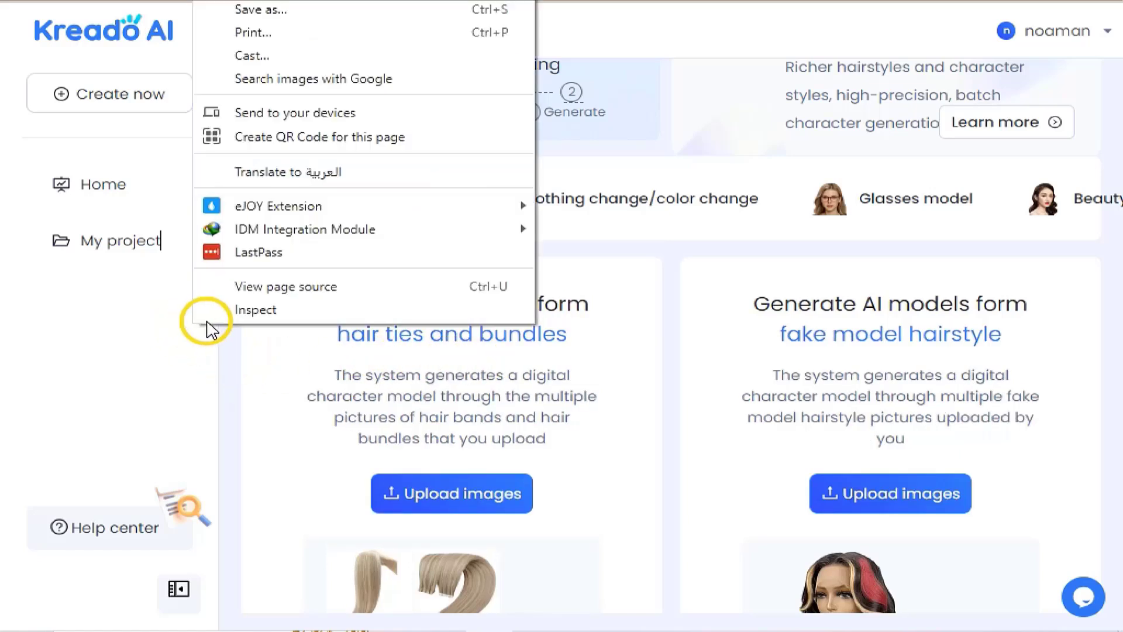
left_click(280, 175)
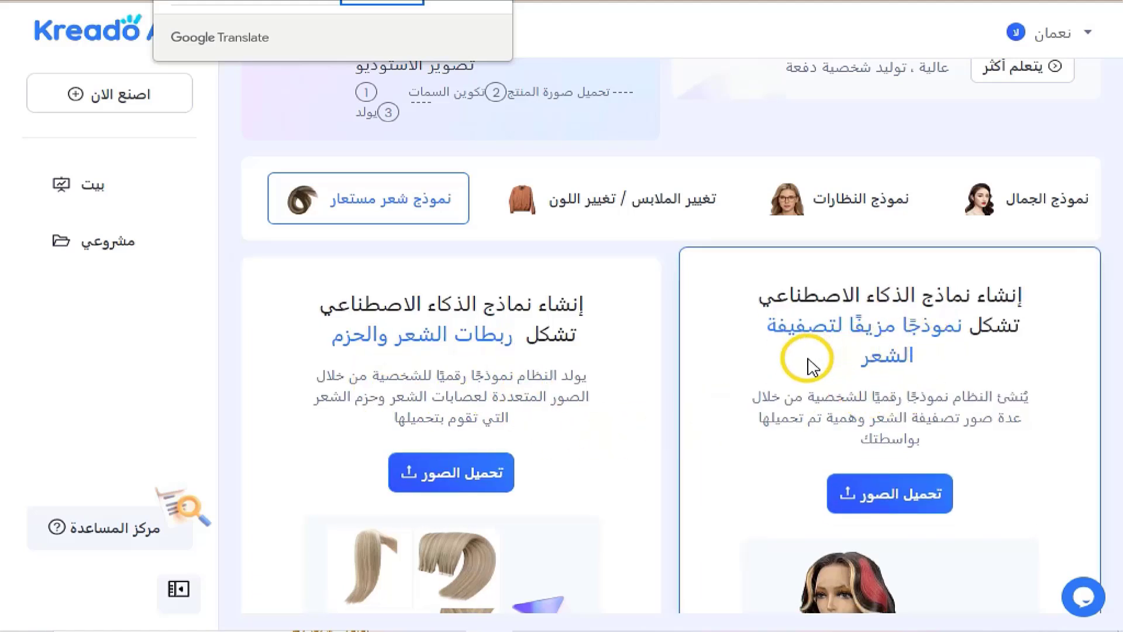
- Examine the Wig model's two generation options, their sample images and the image upload tips
scroll(843, 398, "down", 1)
scroll(847, 397, "down", 4)
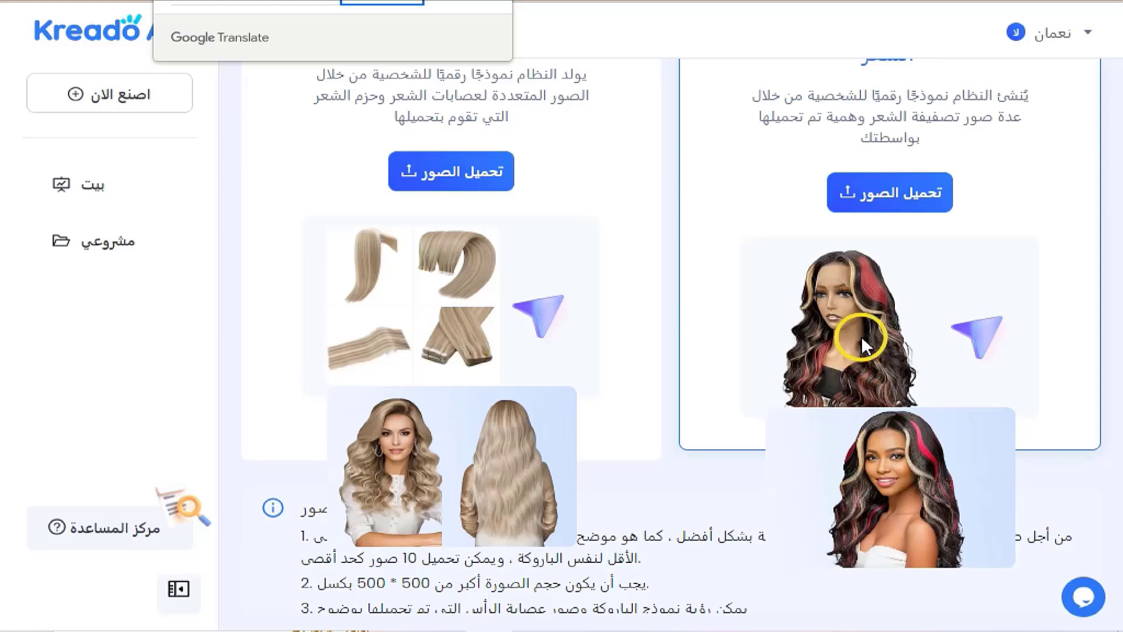
scroll(665, 506, "down", 2)
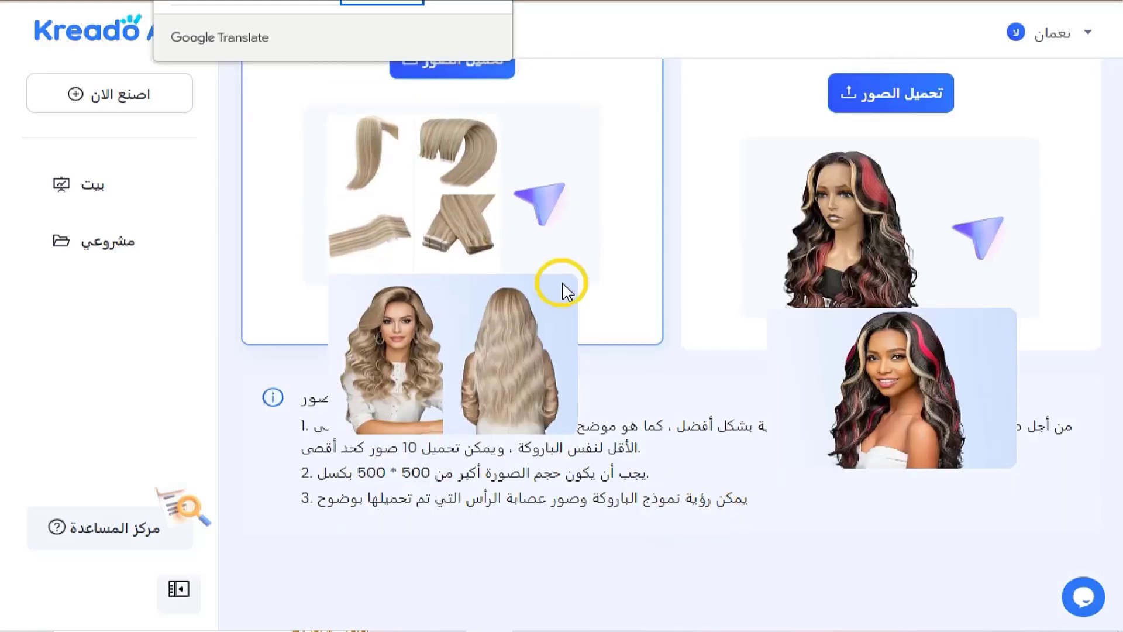
scroll(456, 202, "up", 3)
scroll(476, 244, "up", 4)
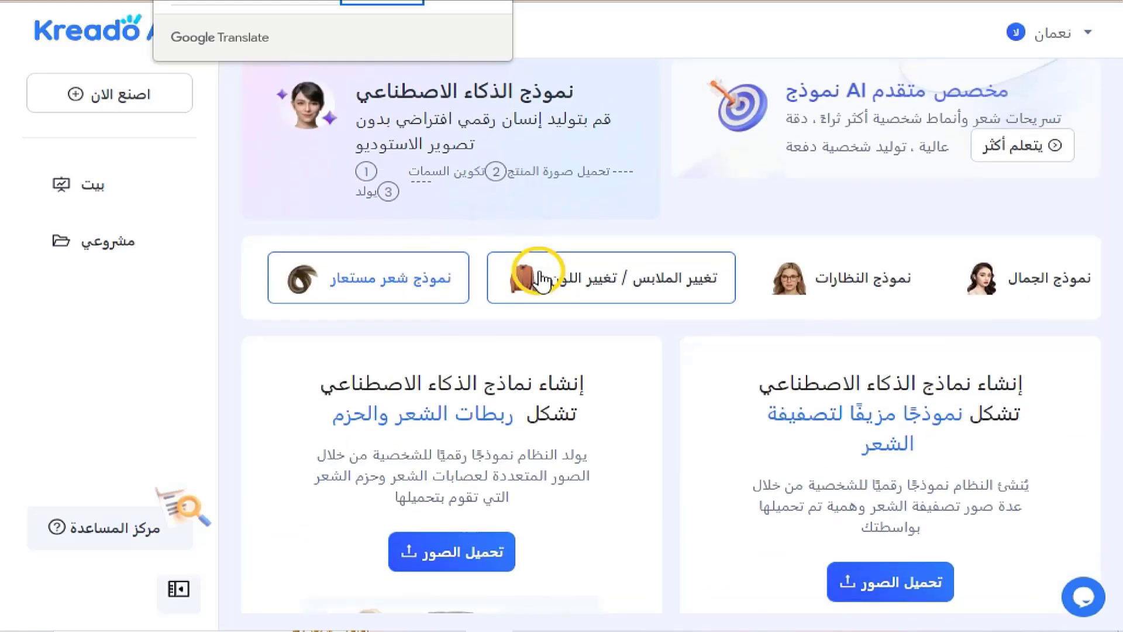
scroll(702, 328, "down", 3)
left_click(881, 385)
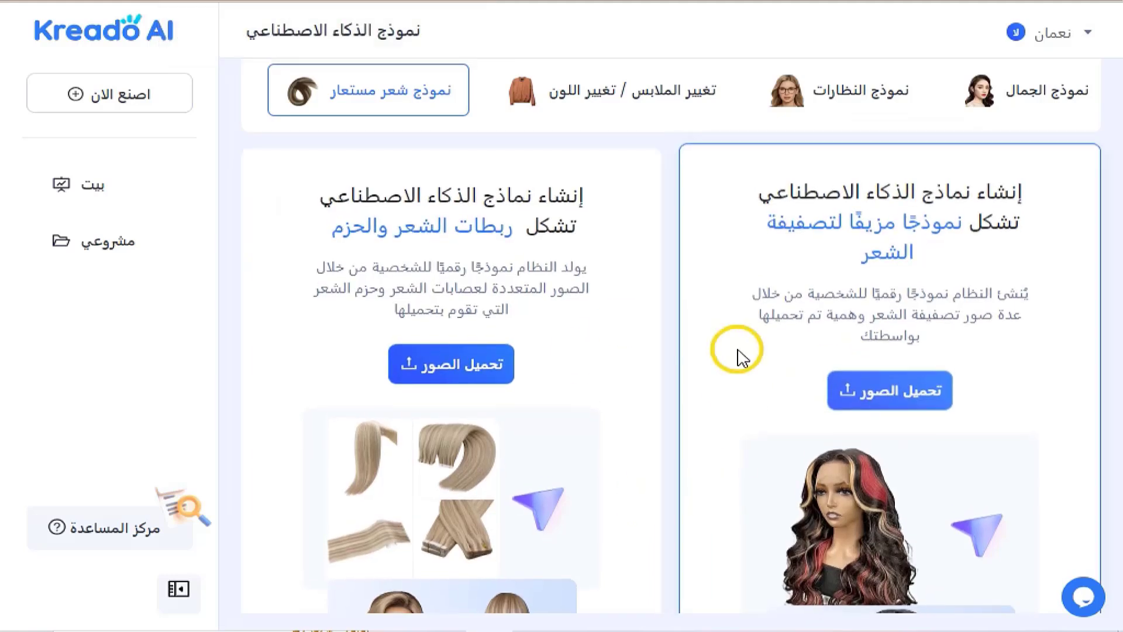
scroll(410, 186, "down", 5)
scroll(391, 188, "up", 5)
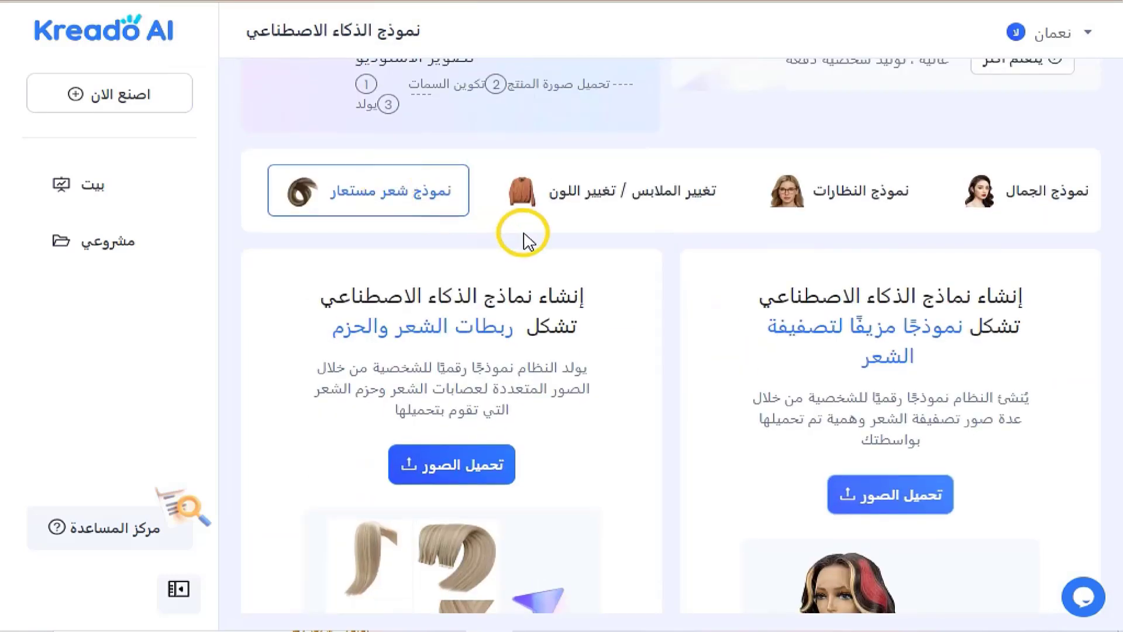
- View the clothing change/color change, glasses and beauty model categories, ending back on the Wig model
left_click(602, 198)
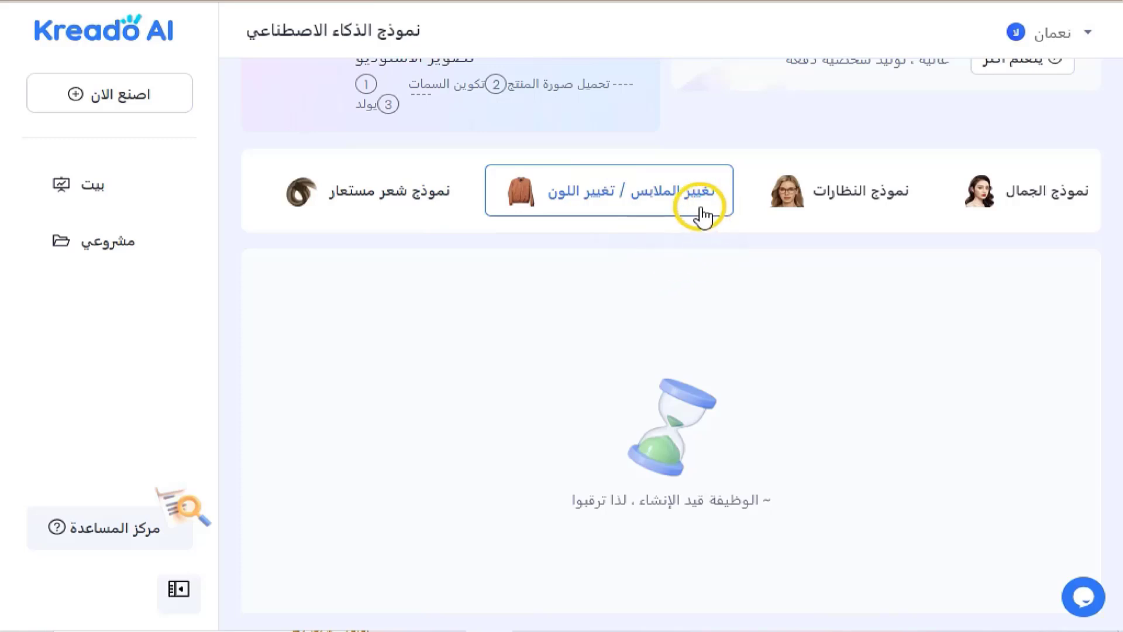
left_click(821, 199)
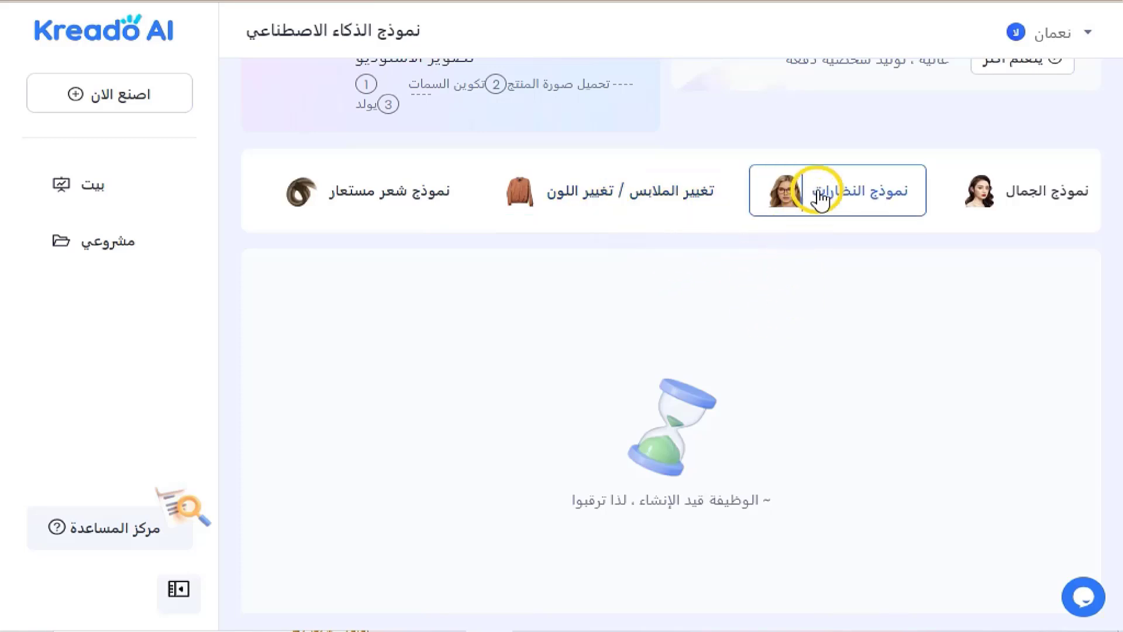
left_click(1007, 196)
scroll(761, 422, "down", 5)
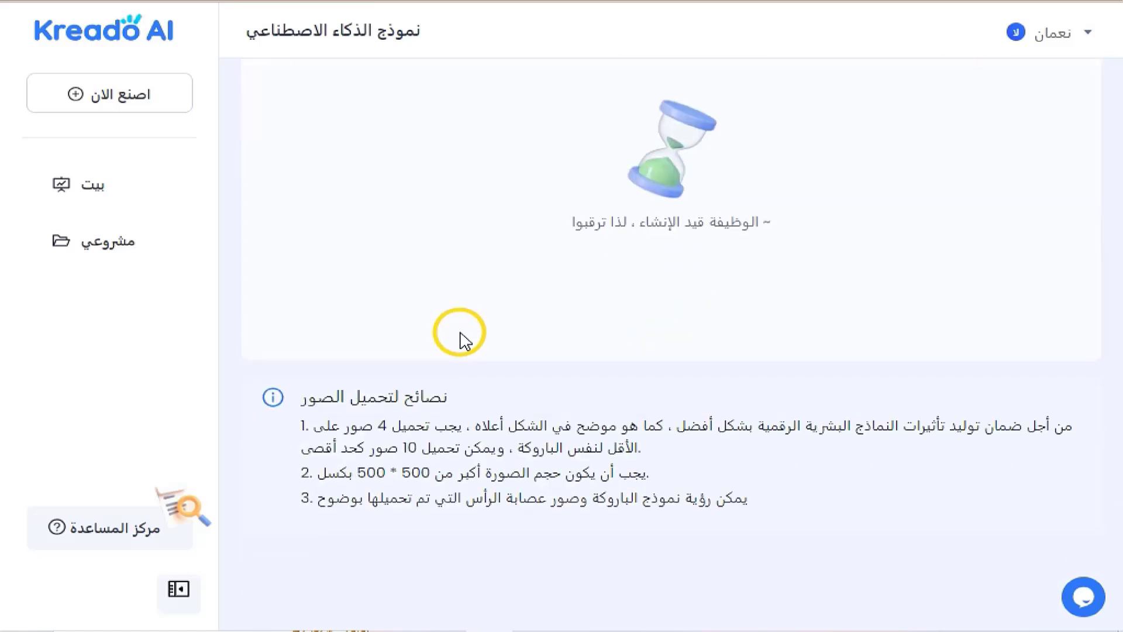
scroll(462, 331, "up", 5)
left_click(382, 225)
scroll(897, 456, "down", 6)
scroll(788, 414, "up", 7)
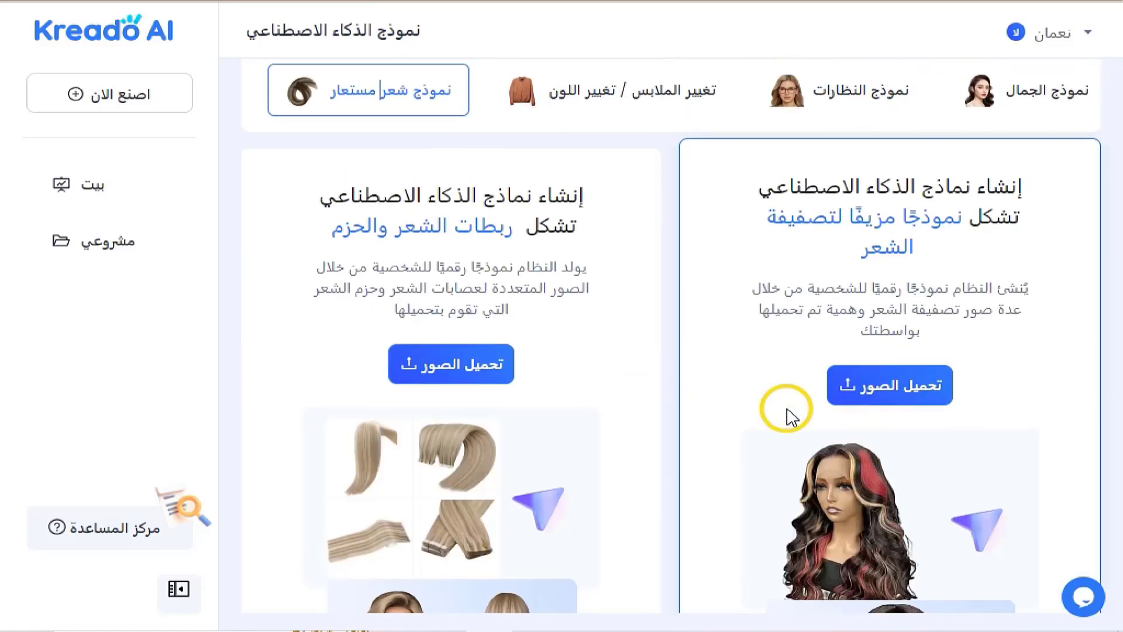
- Return to the project list and check the digital human videos
left_click(96, 241)
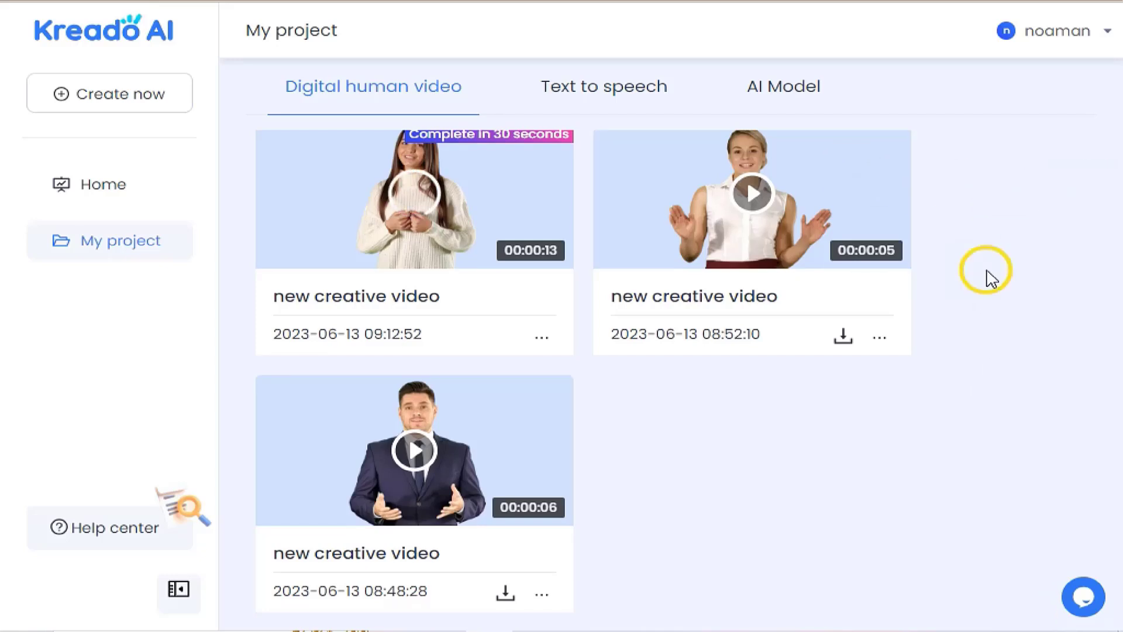
scroll(614, 345, "up", 1)
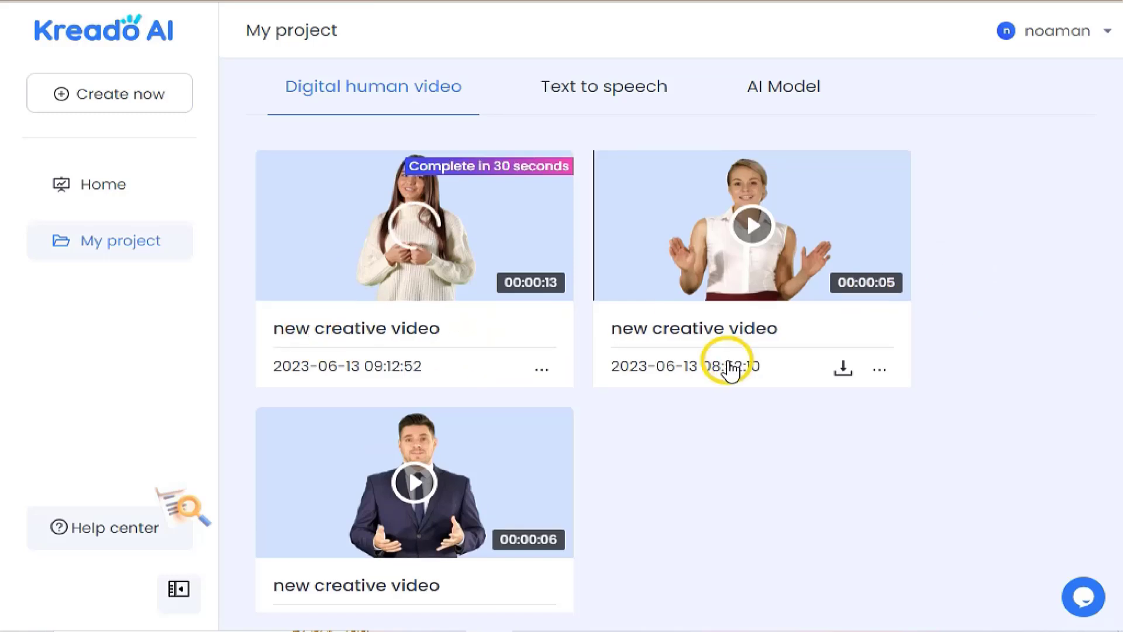